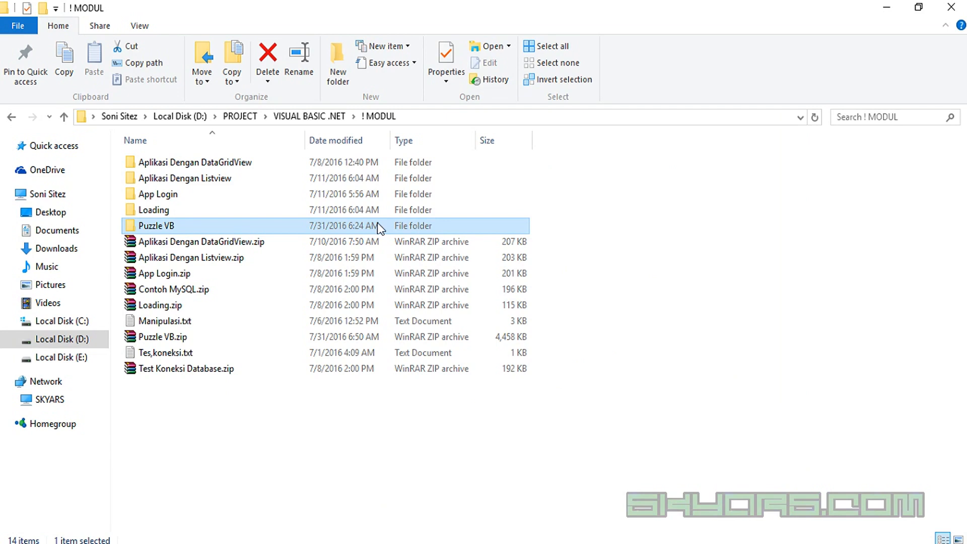
- Examine the contents of the Puzzle VB project folder and return to the ! MODUL folder
double_click(344, 230)
left_click_drag(962, 270, 962, 301)
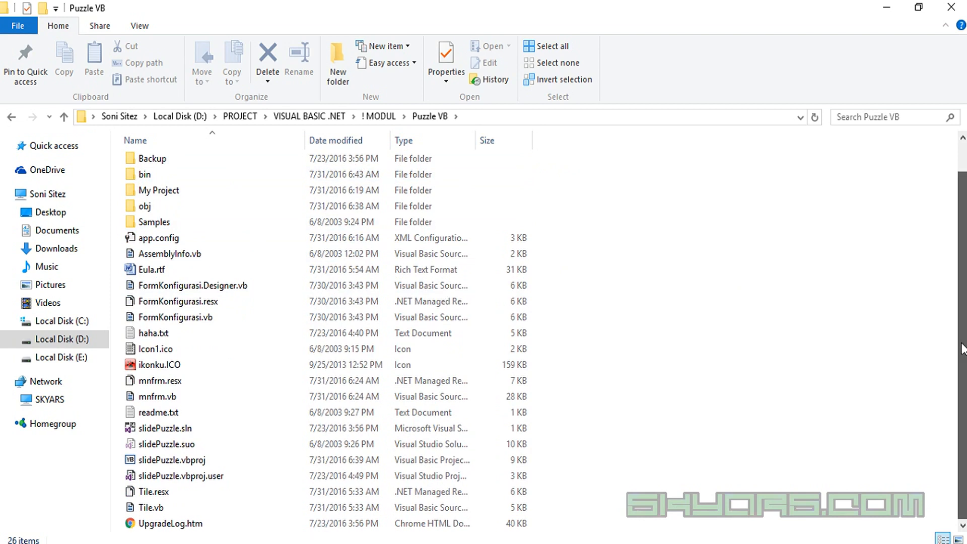
scroll(962, 325, "up", 1)
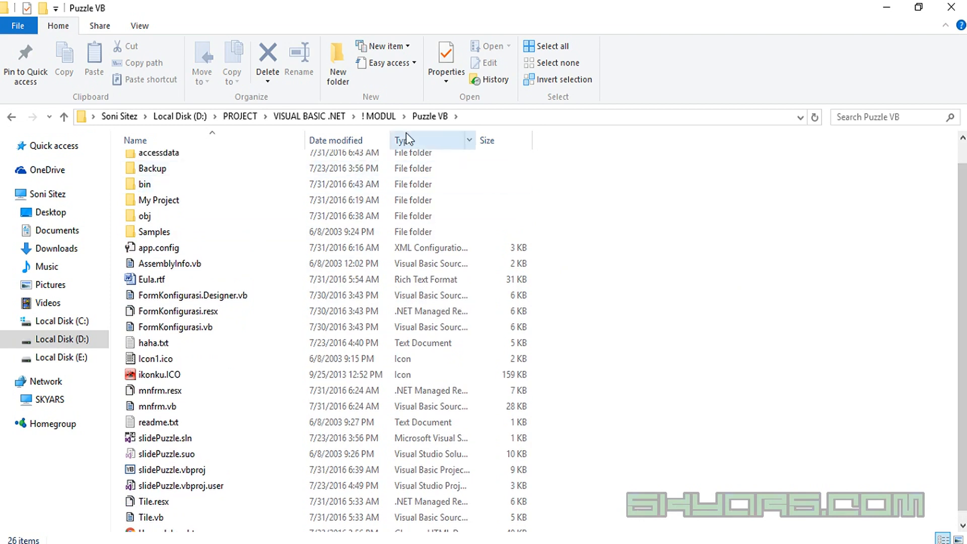
left_click(380, 116)
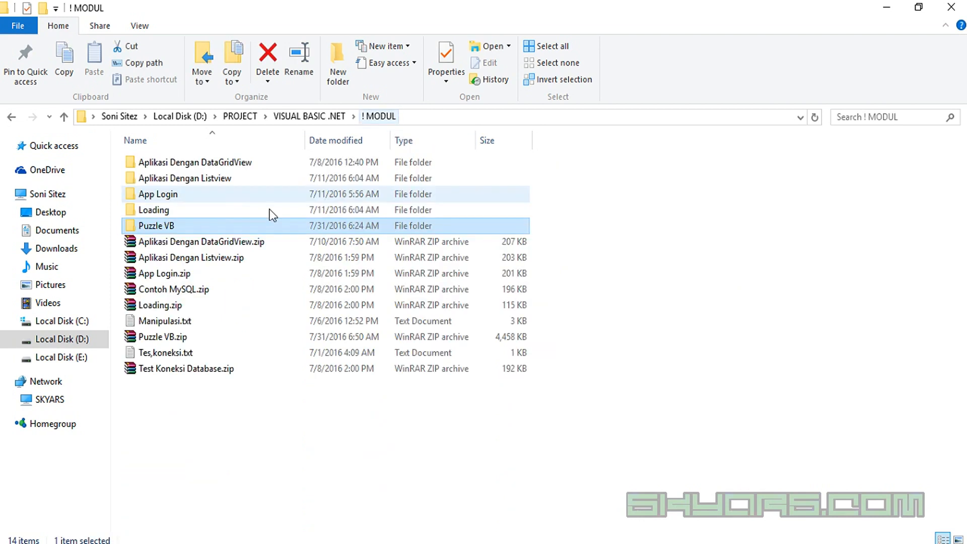
double_click(231, 232)
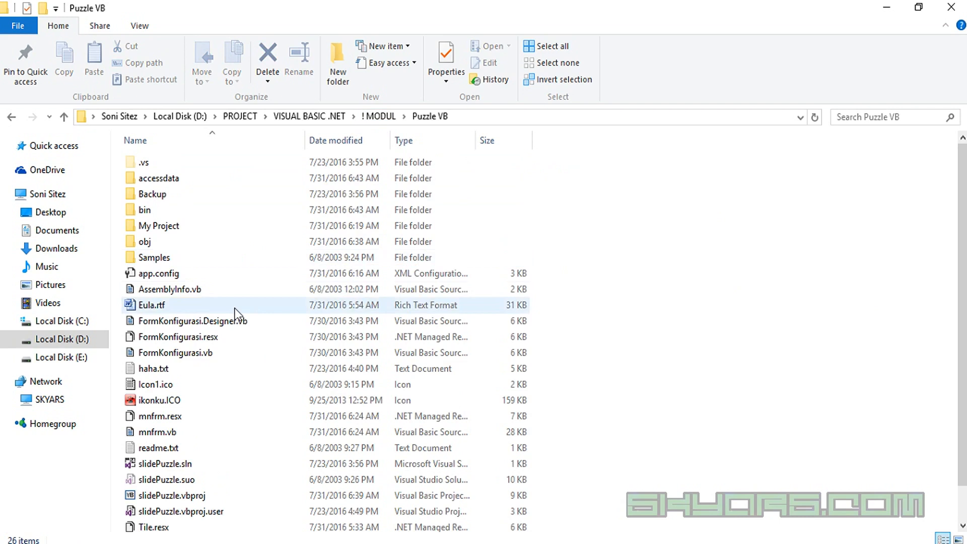
left_click(382, 116)
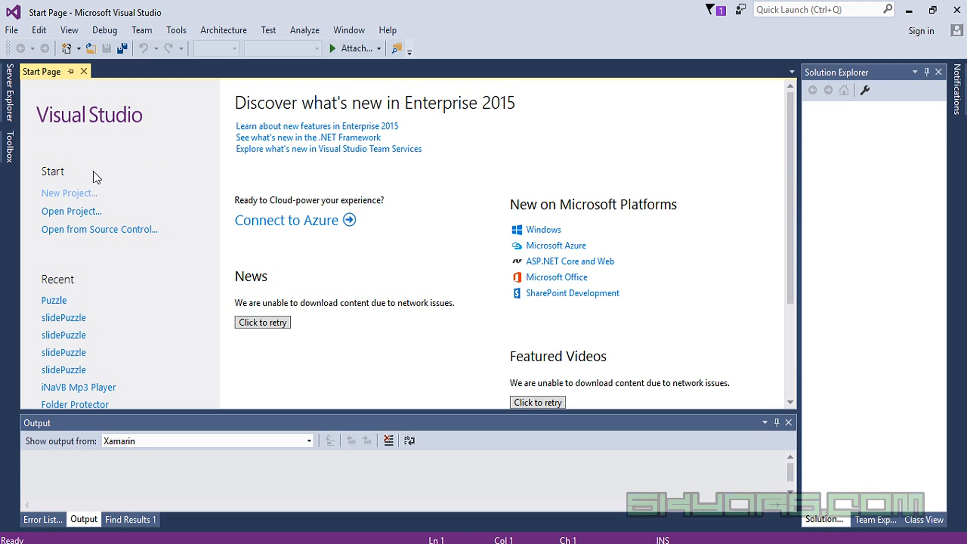
- Start a new project and choose the InstallShield Limited Edition Project template from the Setup and Deployment project types
left_click(80, 192)
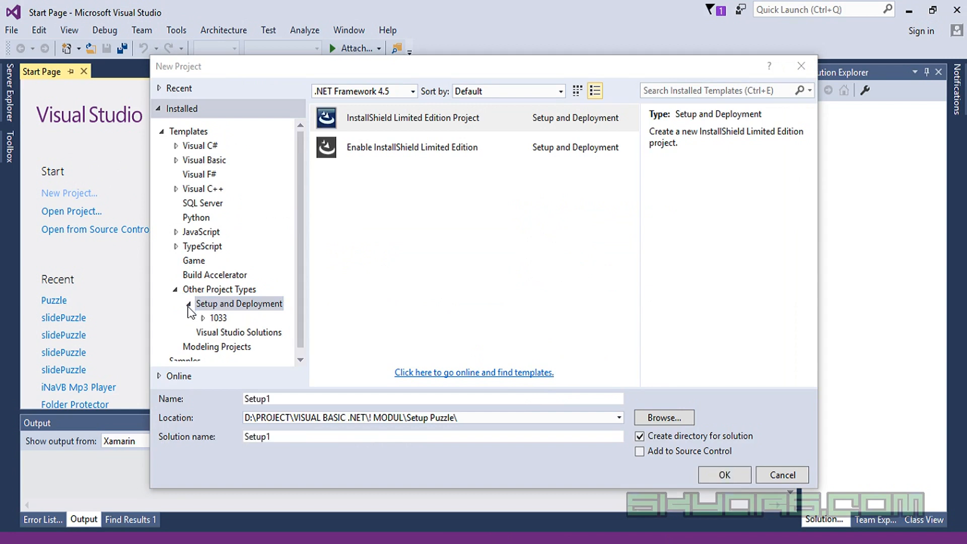
left_click(189, 305)
left_click(176, 291)
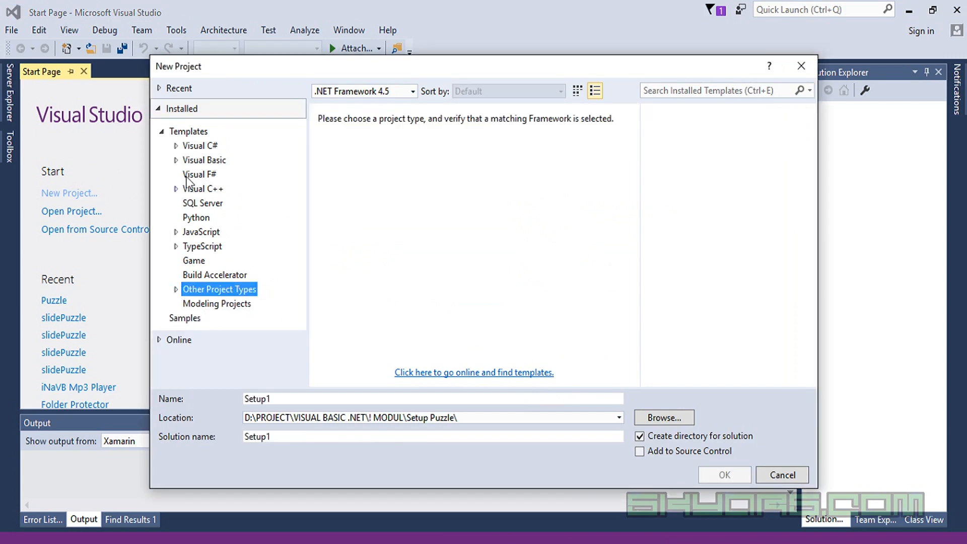
left_click(204, 133)
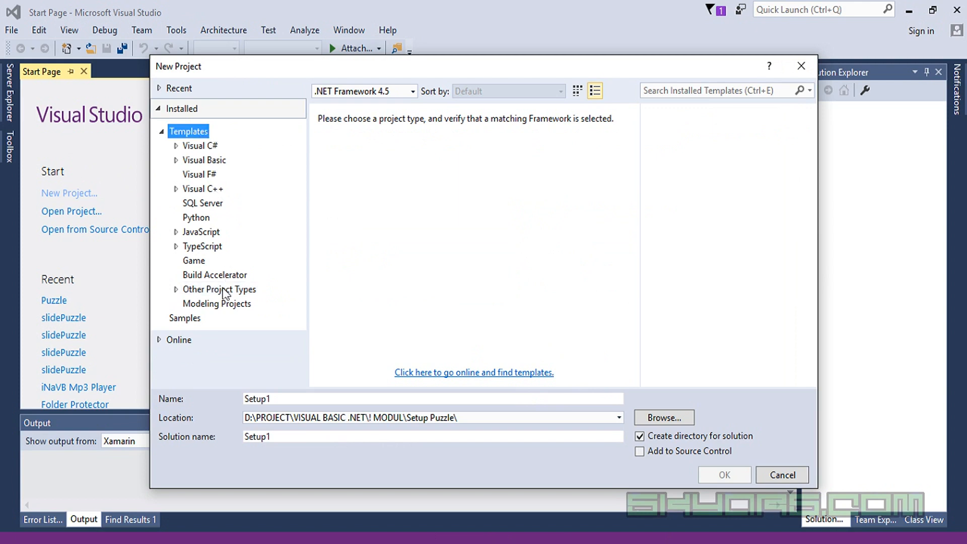
left_click(175, 289)
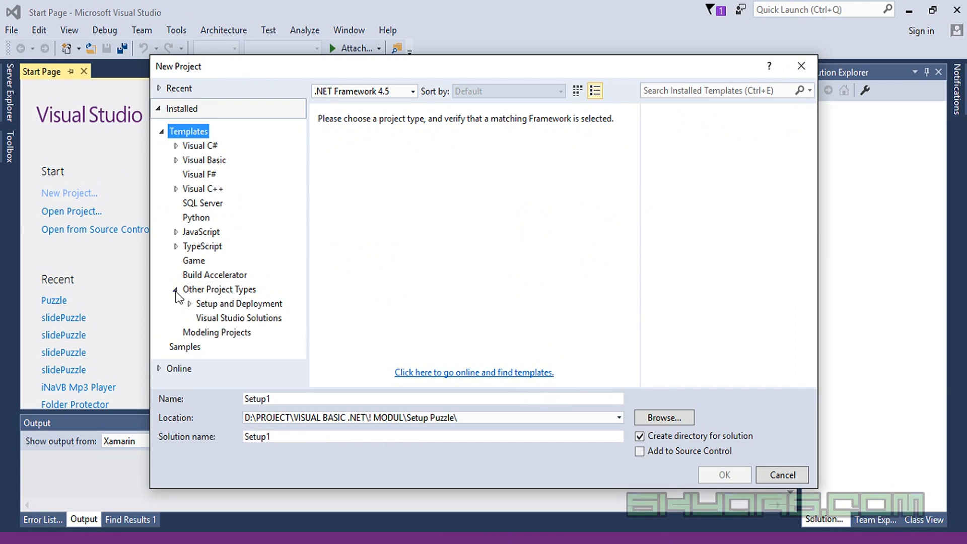
left_click(213, 304)
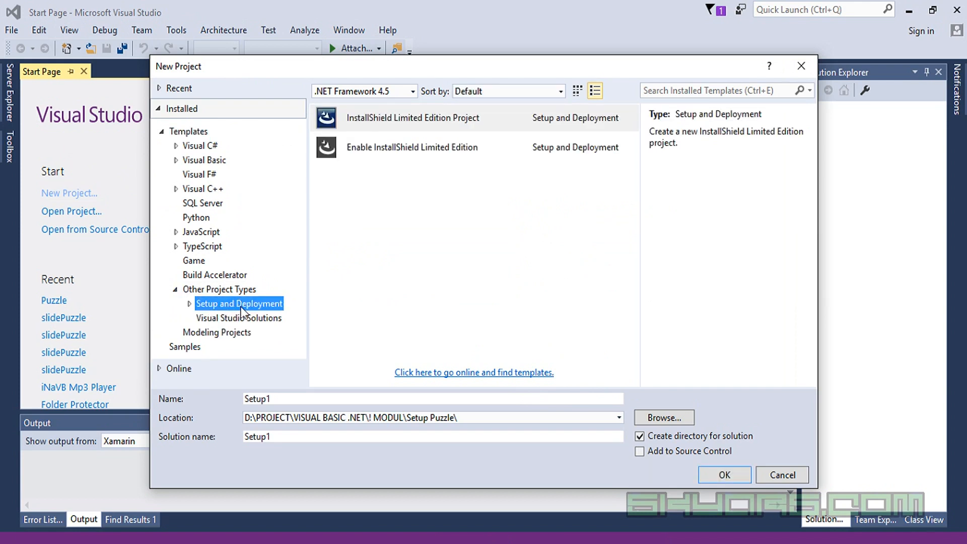
left_click(418, 195)
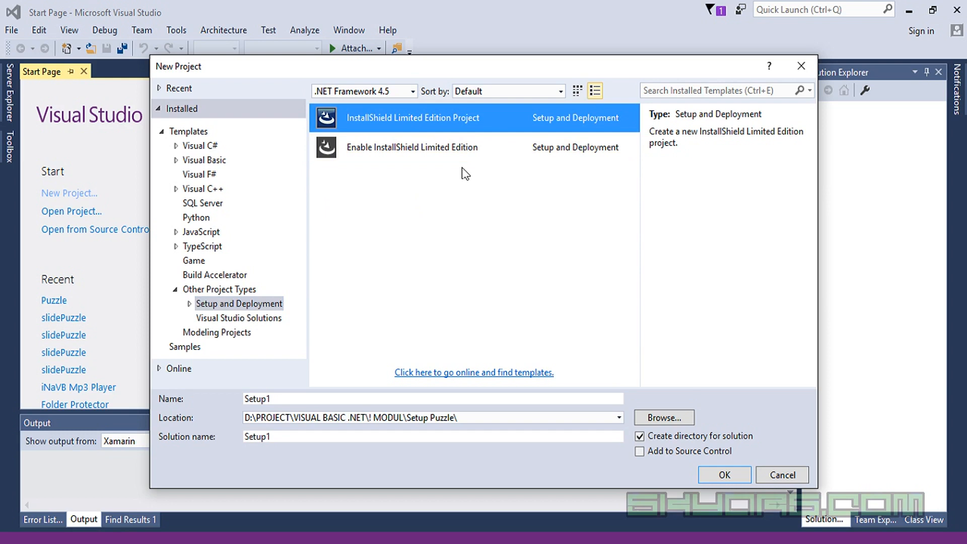
left_click(356, 157)
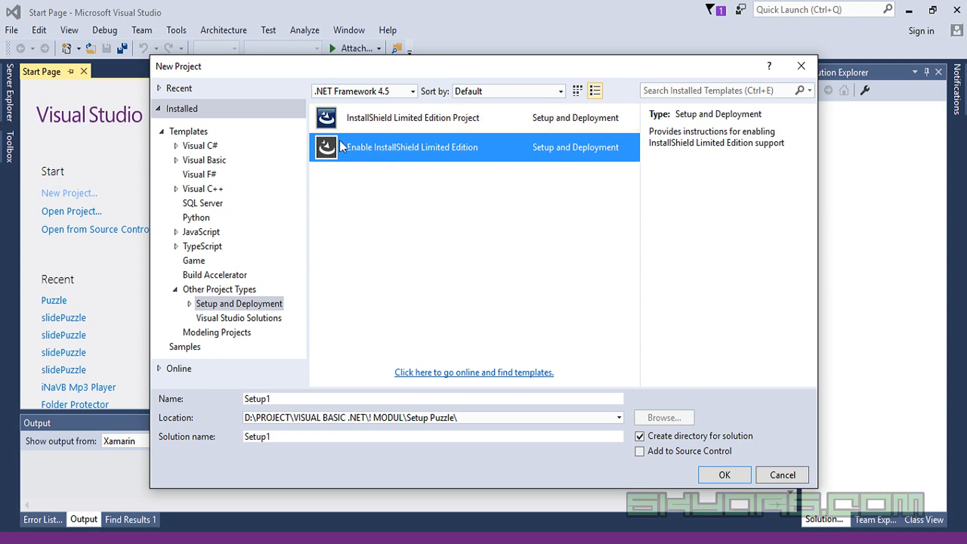
left_click(372, 120)
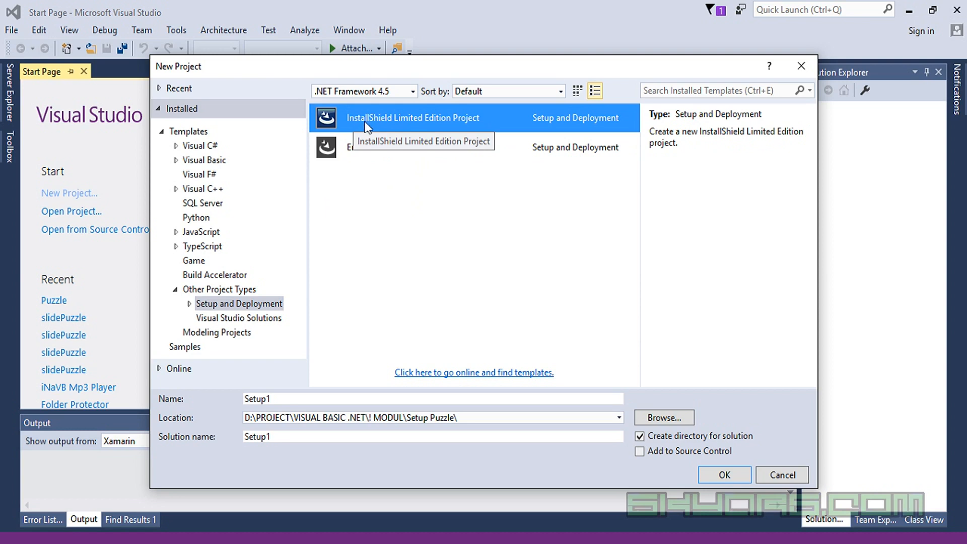
- Target .NET Framework 3.5 for the InstallShield Limited Edition Project and name it Setup Puzzle
left_click(412, 95)
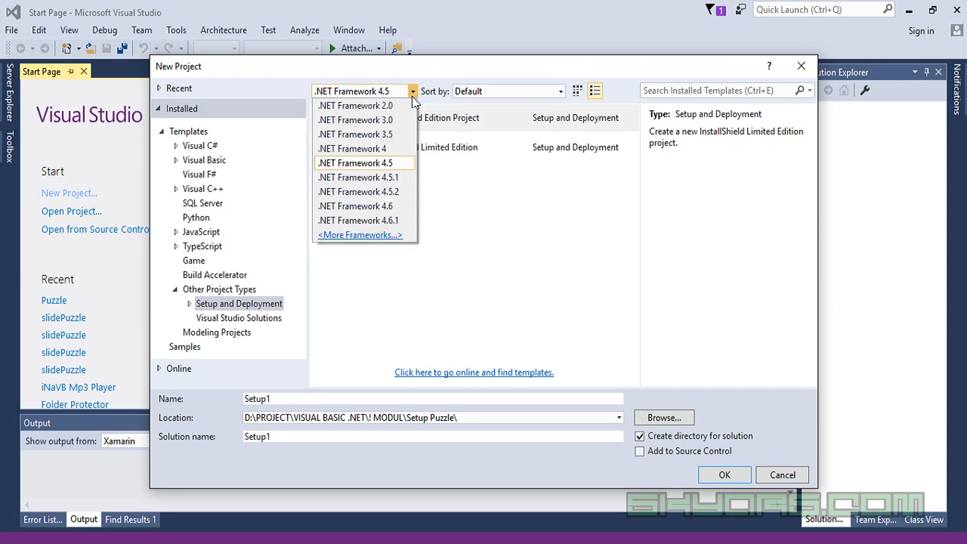
left_click(394, 132)
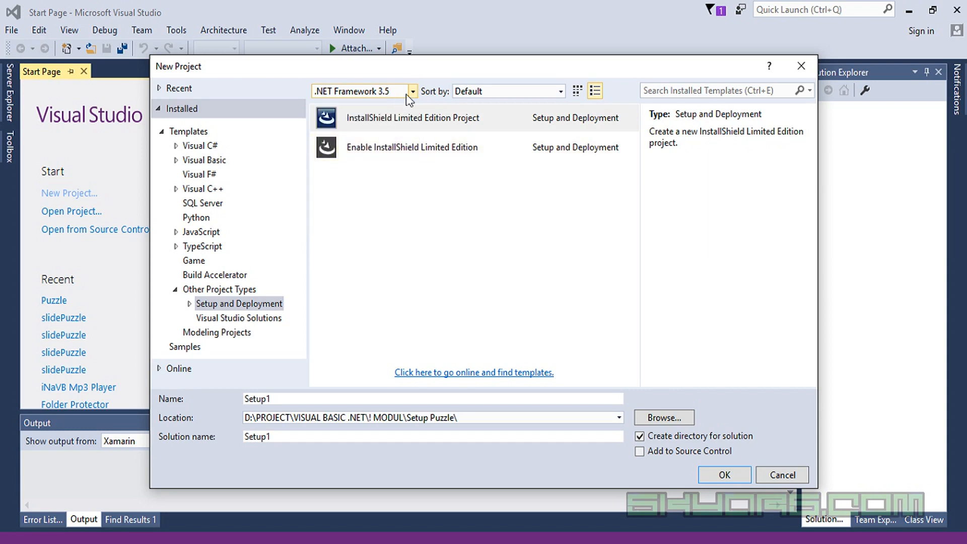
left_click(417, 126)
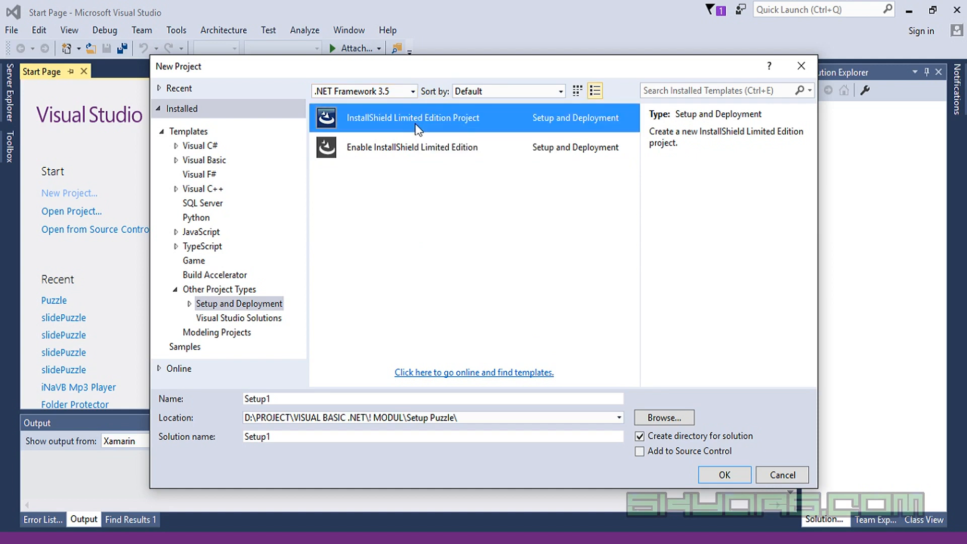
left_click(330, 396)
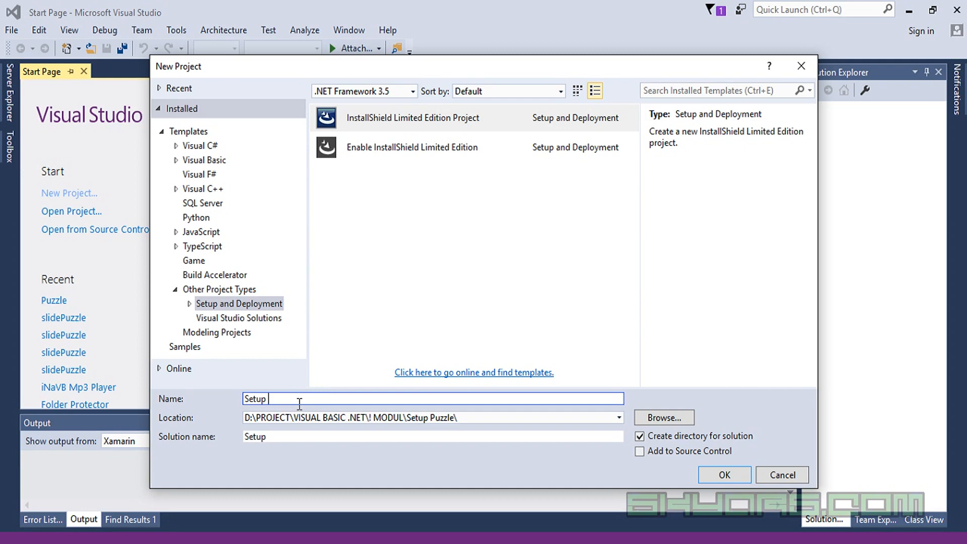
type("Puzzle")
- Create the project in a new folder named Setup Puzzle inside the ! MODUL folder
left_click(666, 422)
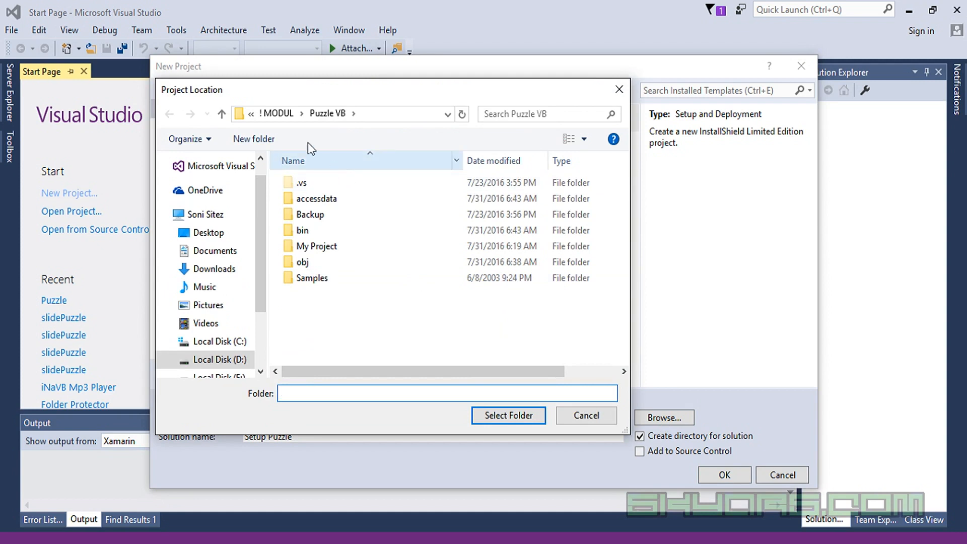
left_click(286, 115)
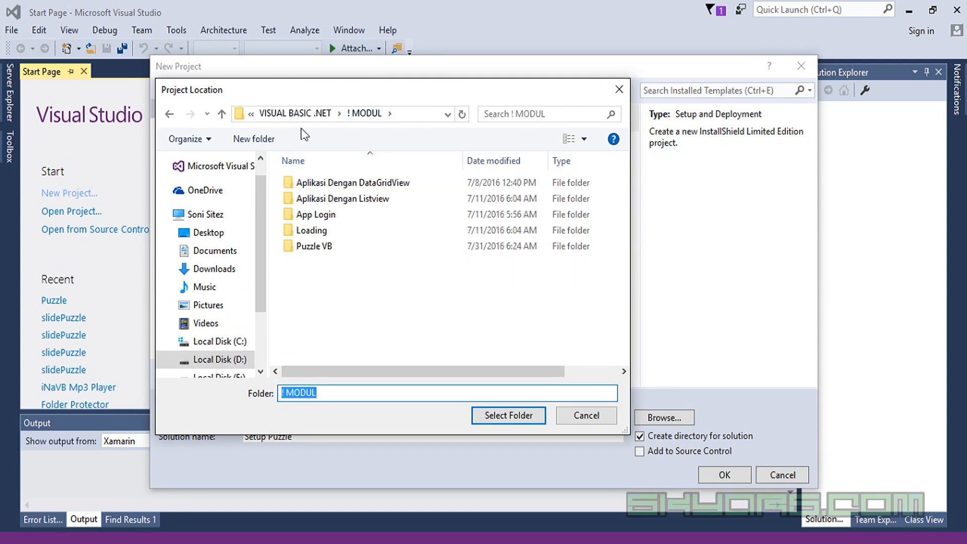
left_click(313, 248)
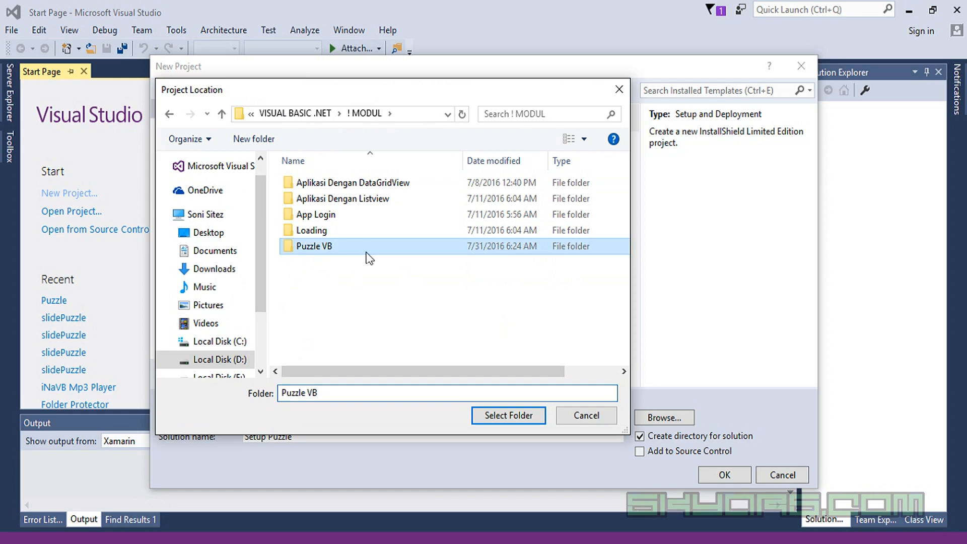
left_click(329, 394)
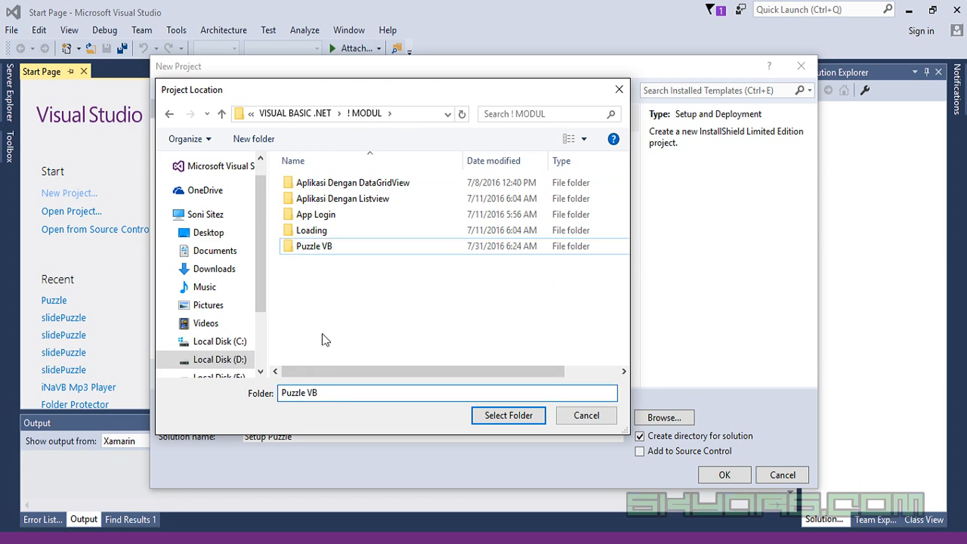
left_click(254, 139)
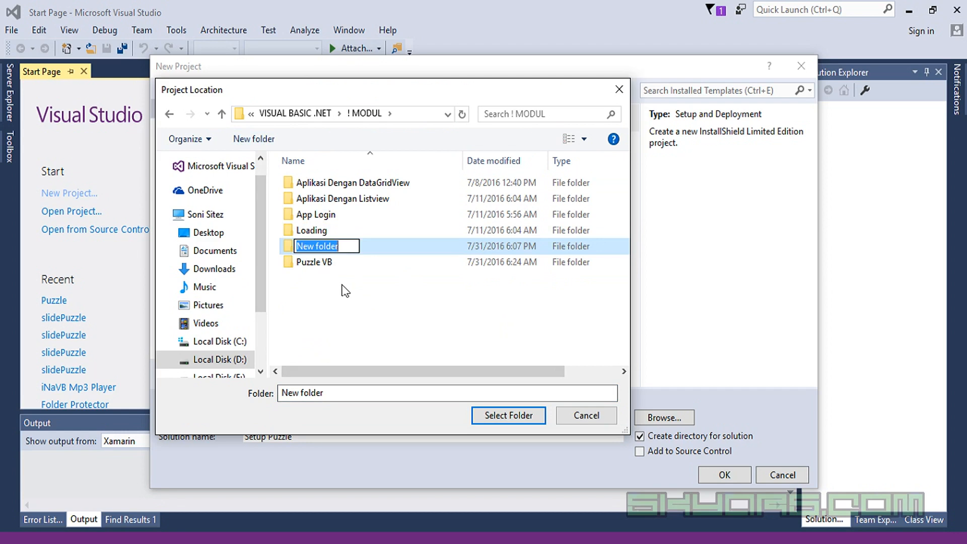
type("Setup Puzzle")
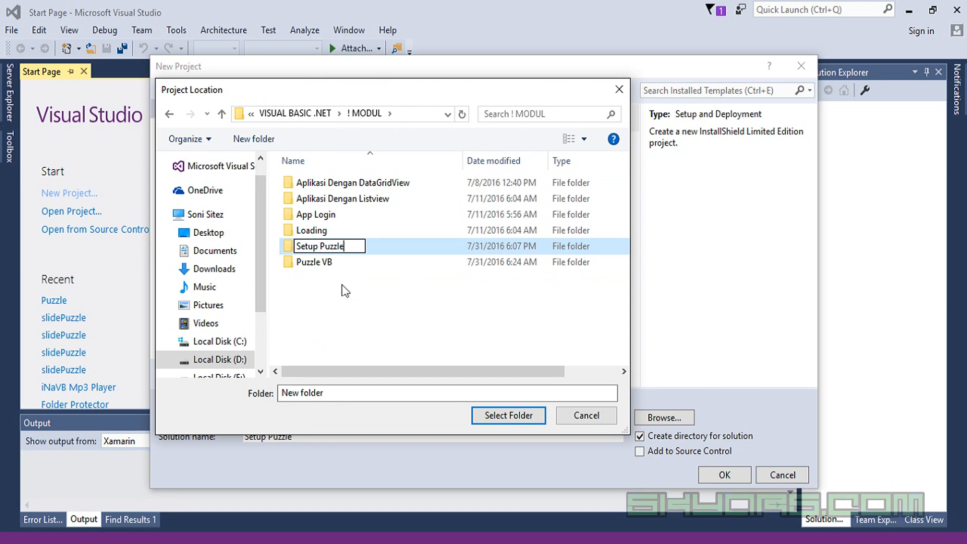
left_click(373, 250)
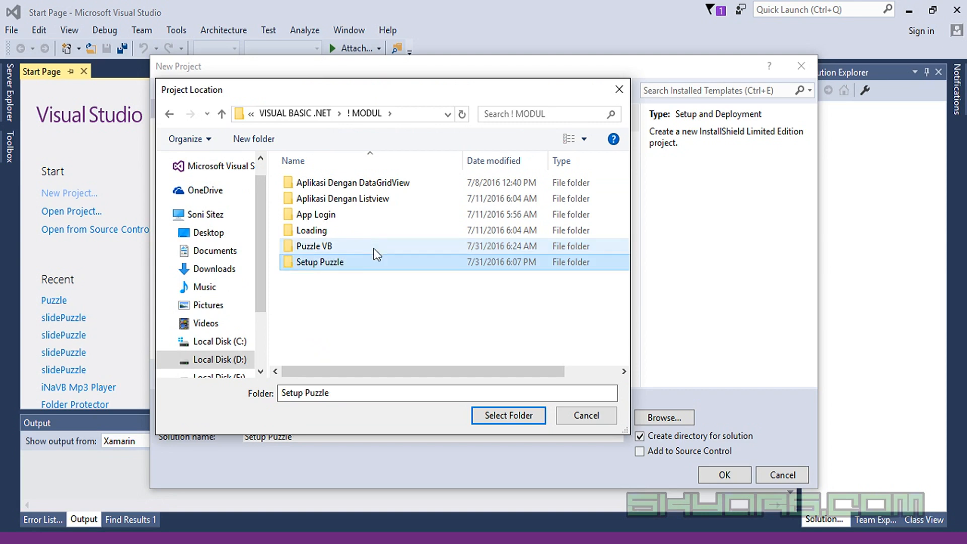
double_click(377, 267)
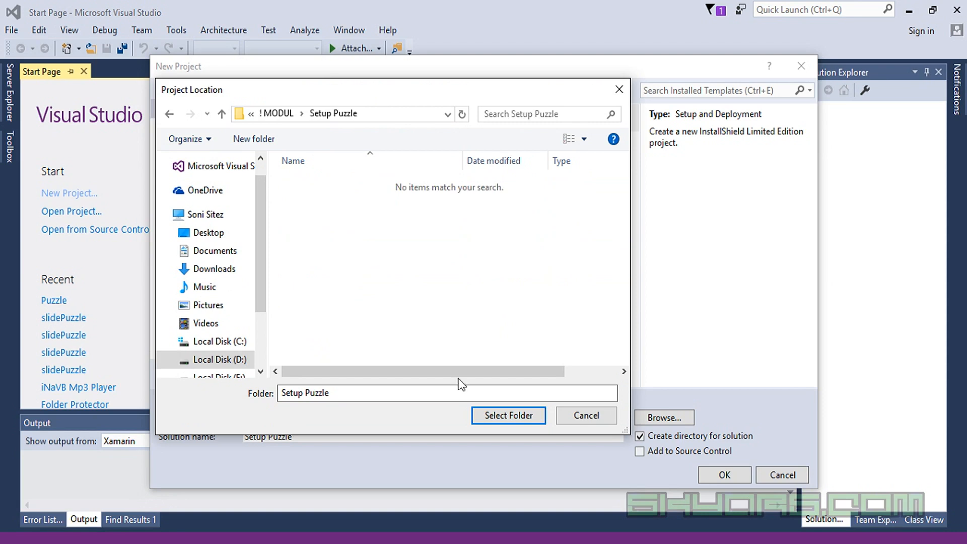
left_click(499, 416)
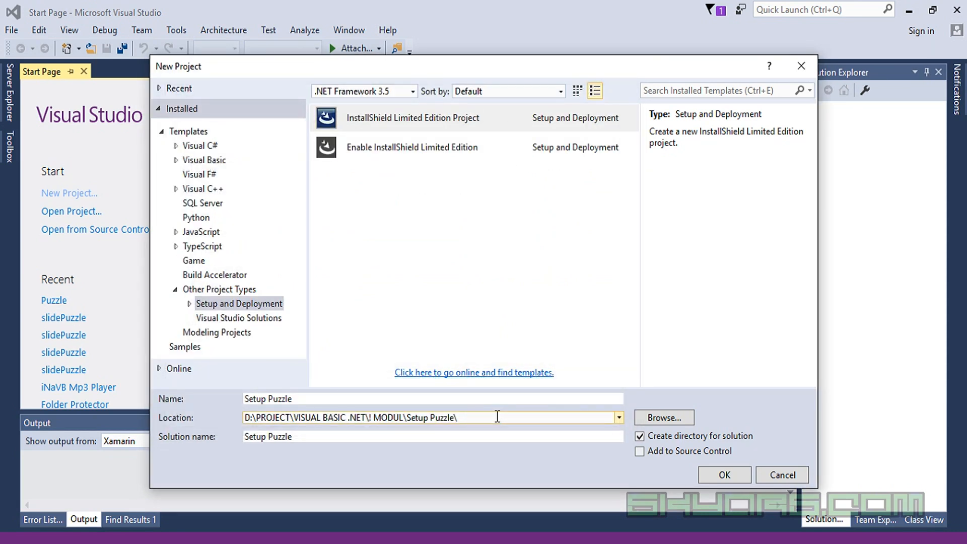
left_click_drag(301, 399, 247, 399)
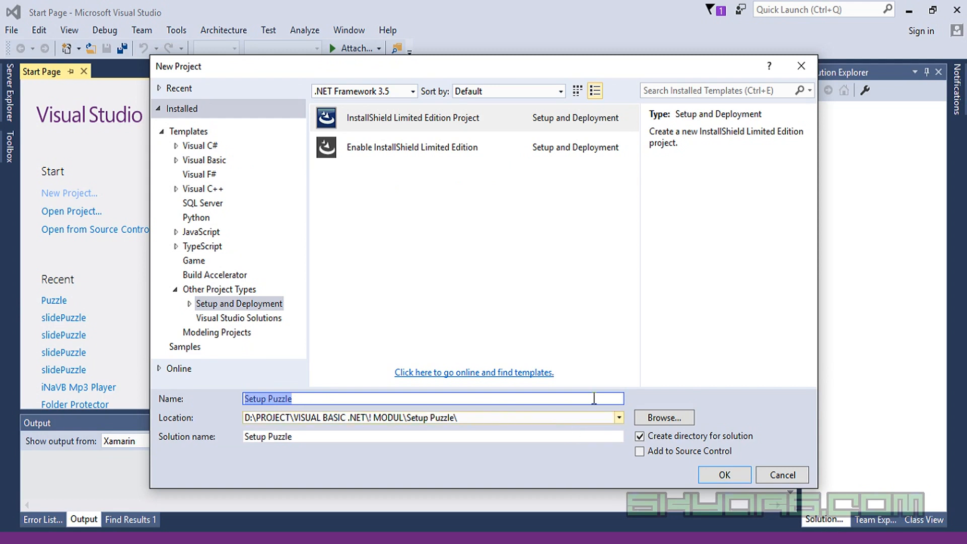
left_click(726, 475)
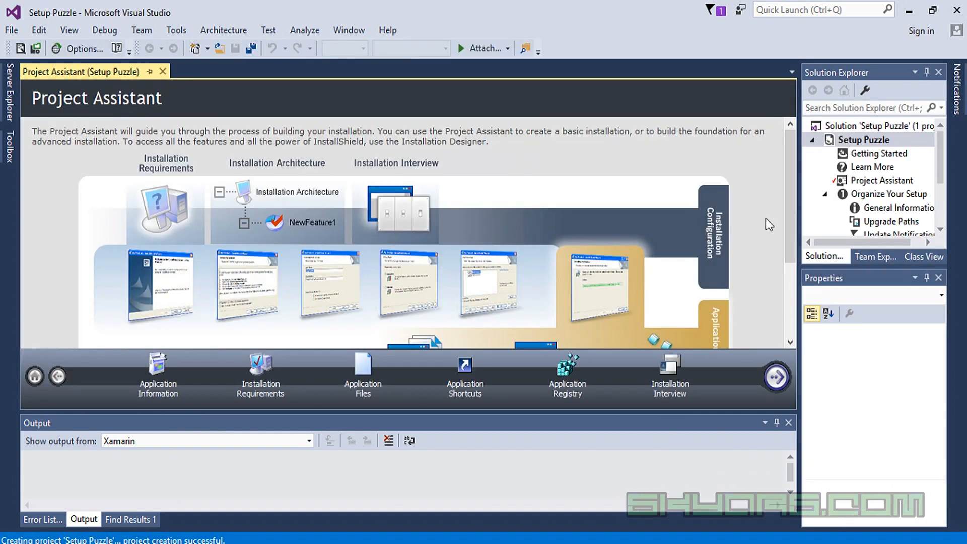
scroll(787, 220, "down", 3)
left_click_drag(777, 218, 786, 152)
left_click_drag(941, 153, 925, 198)
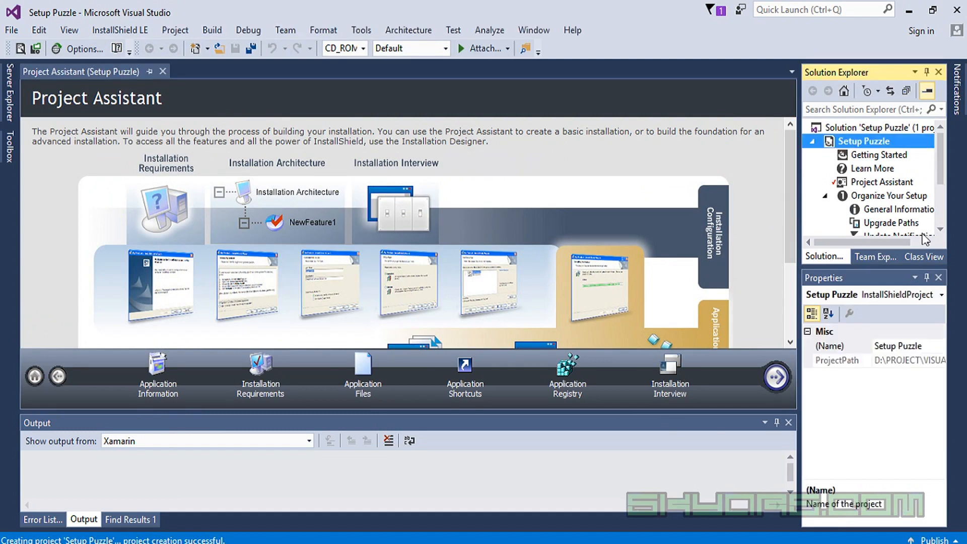
left_click(928, 242)
left_click_drag(913, 246, 890, 246)
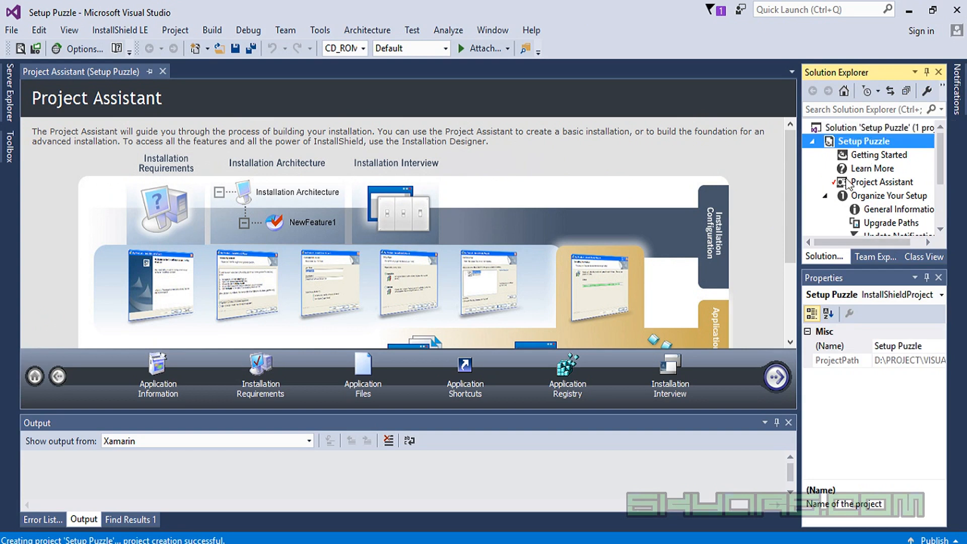
- Add the existing project slidePuzzle.vbproj from the Puzzle VB folder to the Setup Puzzle solution
left_click(857, 127)
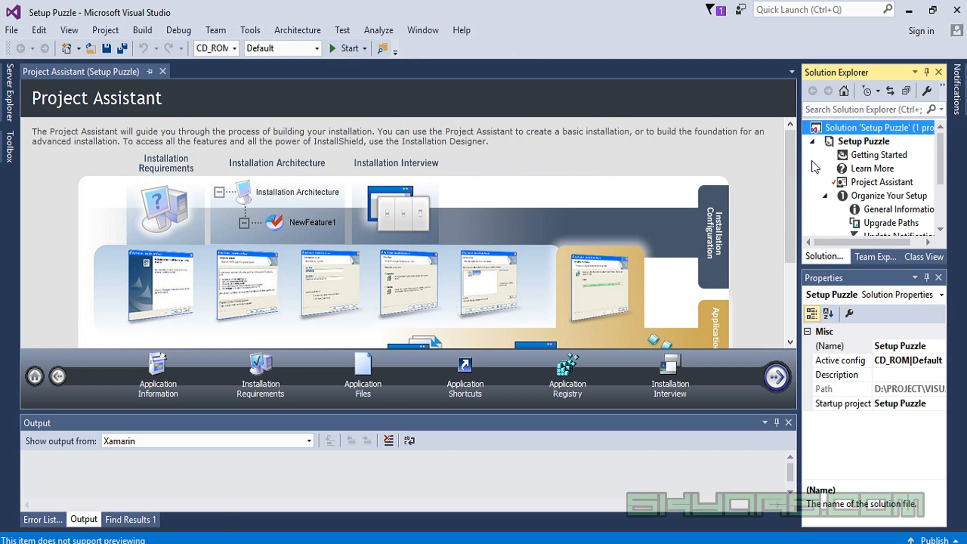
right_click(850, 132)
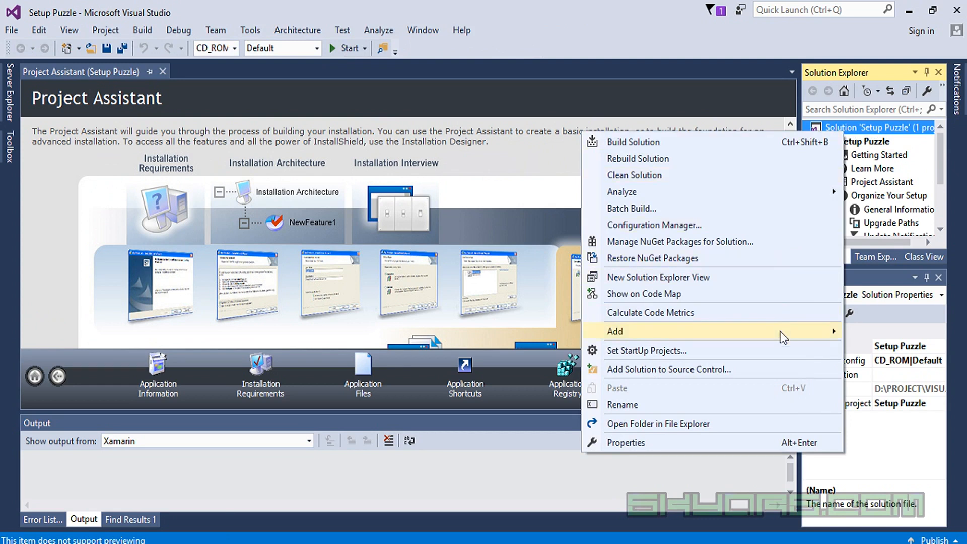
mouse_move(783, 336)
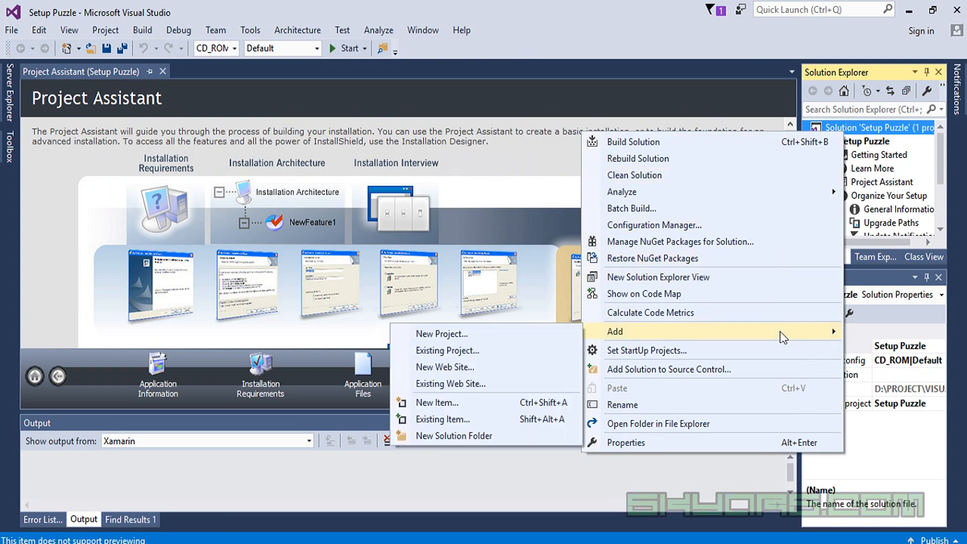
left_click(478, 355)
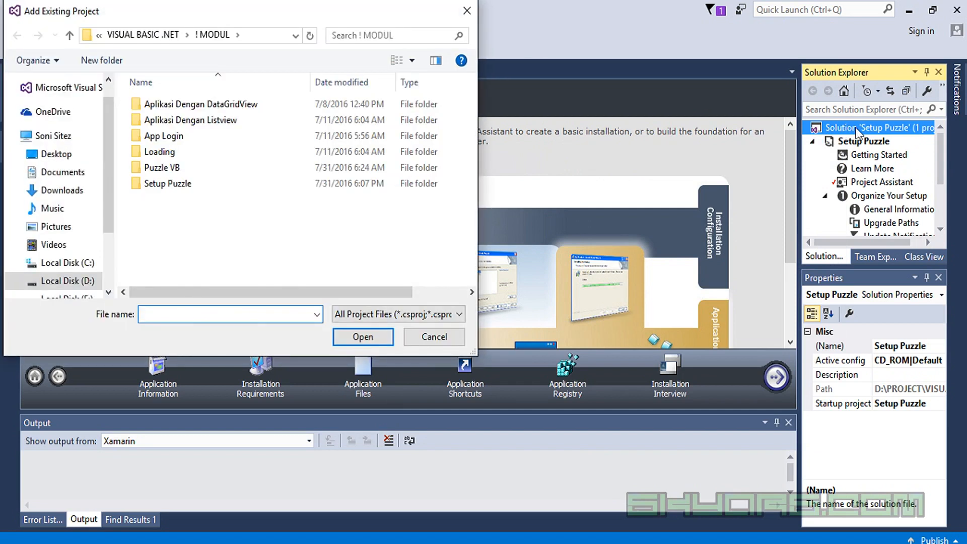
left_click(190, 169)
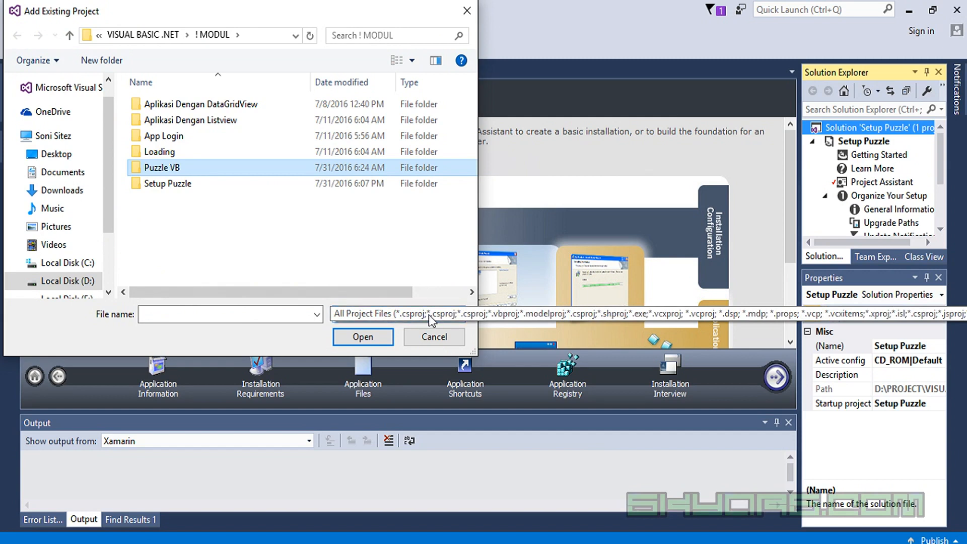
double_click(249, 168)
left_click(260, 215)
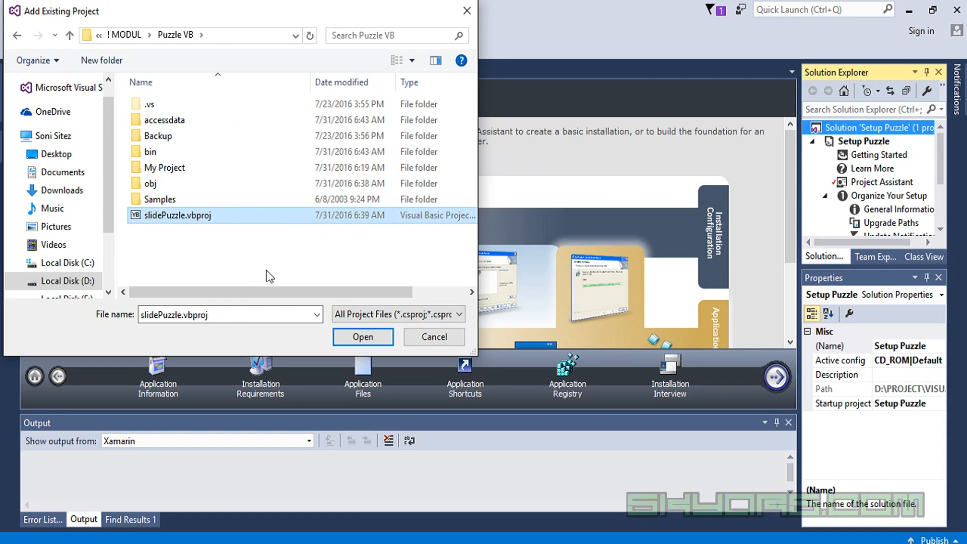
left_click(354, 341)
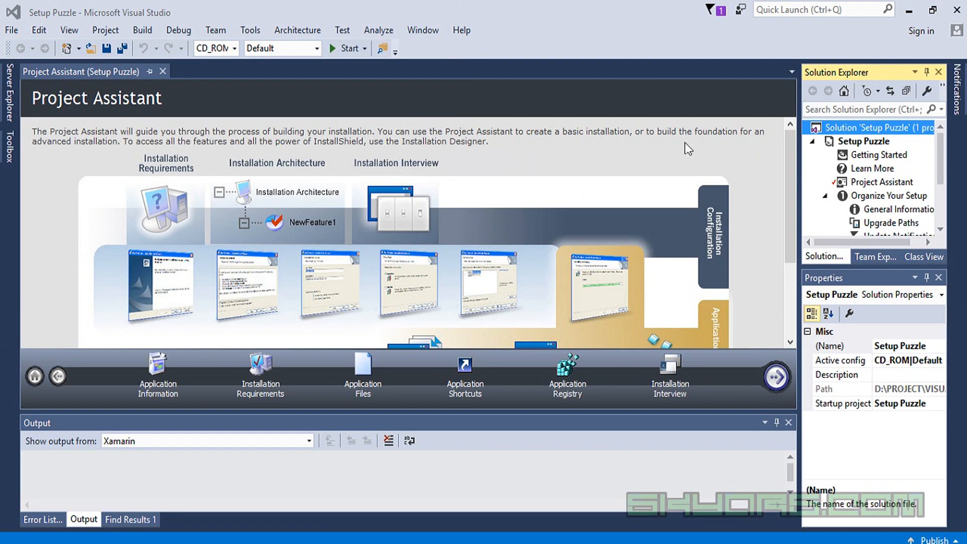
- Open the Application Information page and review its company name, application name, version and web address fields
left_click(160, 397)
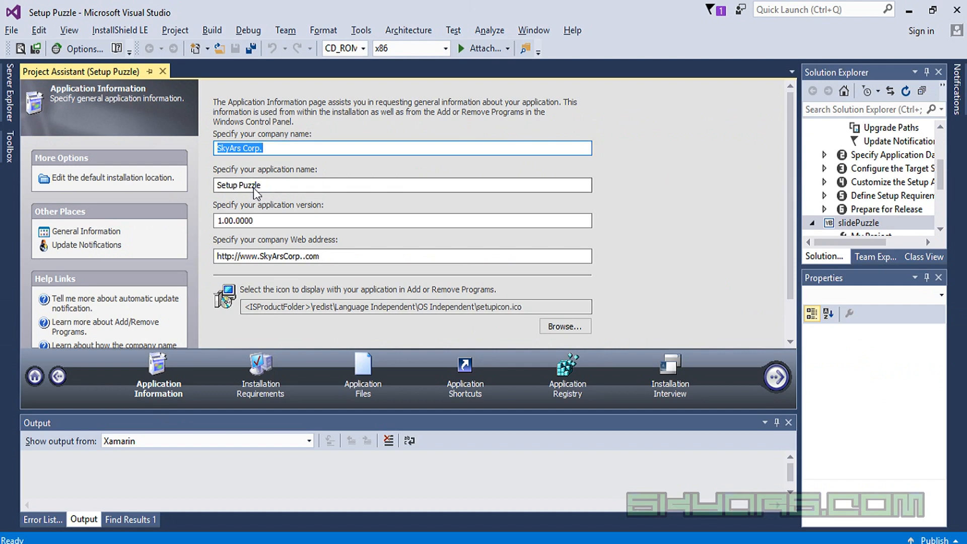
mouse_move(211, 122)
left_mouse_down()
mouse_move(334, 123)
mouse_move(335, 152)
mouse_move(206, 162)
mouse_move(213, 127)
mouse_move(207, 132)
left_mouse_up()
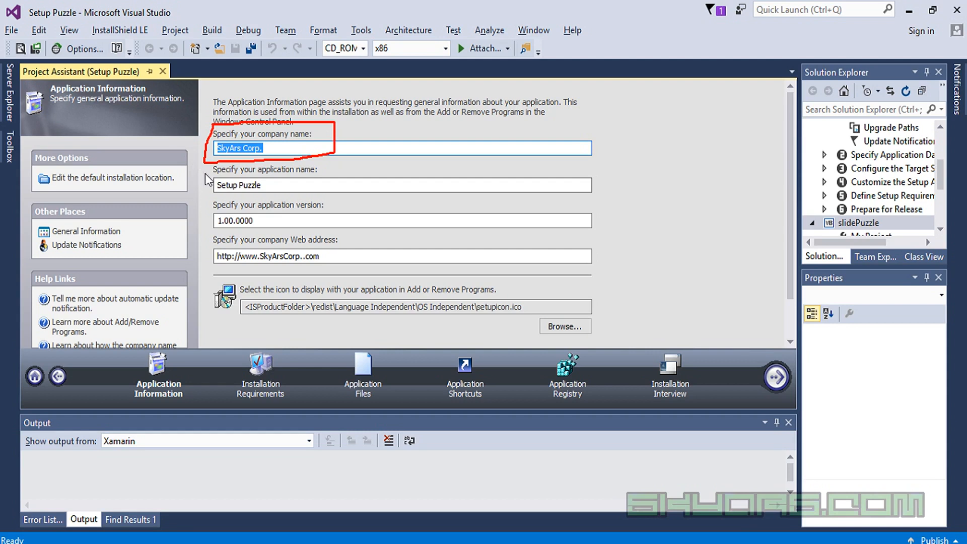
mouse_move(205, 175)
left_mouse_down()
mouse_move(211, 202)
mouse_move(310, 202)
mouse_move(313, 186)
mouse_move(206, 177)
left_mouse_up()
mouse_move(204, 213)
left_mouse_down()
mouse_move(287, 207)
mouse_move(288, 223)
mouse_move(280, 237)
mouse_move(210, 237)
mouse_move(203, 214)
left_mouse_up()
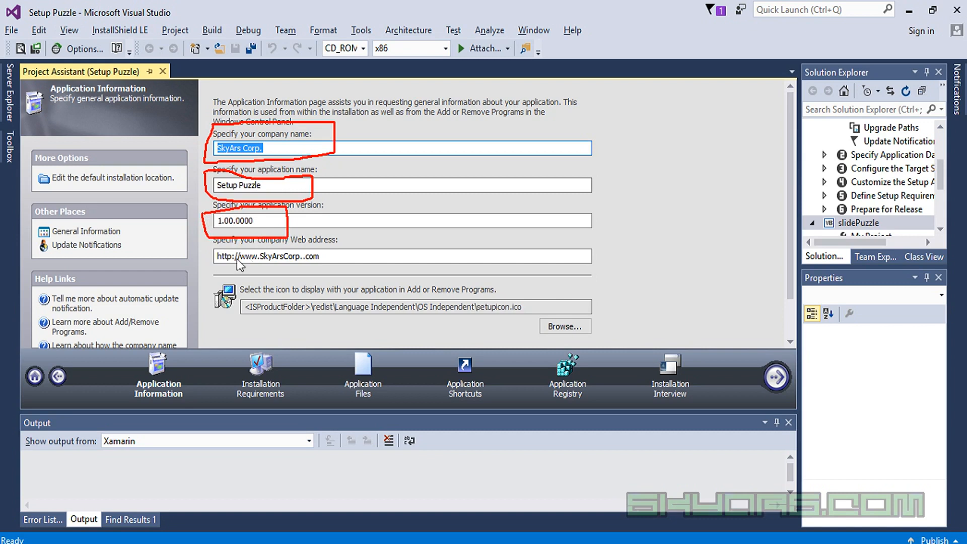
mouse_move(205, 247)
left_mouse_down()
mouse_move(207, 264)
mouse_move(316, 264)
mouse_move(337, 253)
mouse_move(250, 248)
left_mouse_up()
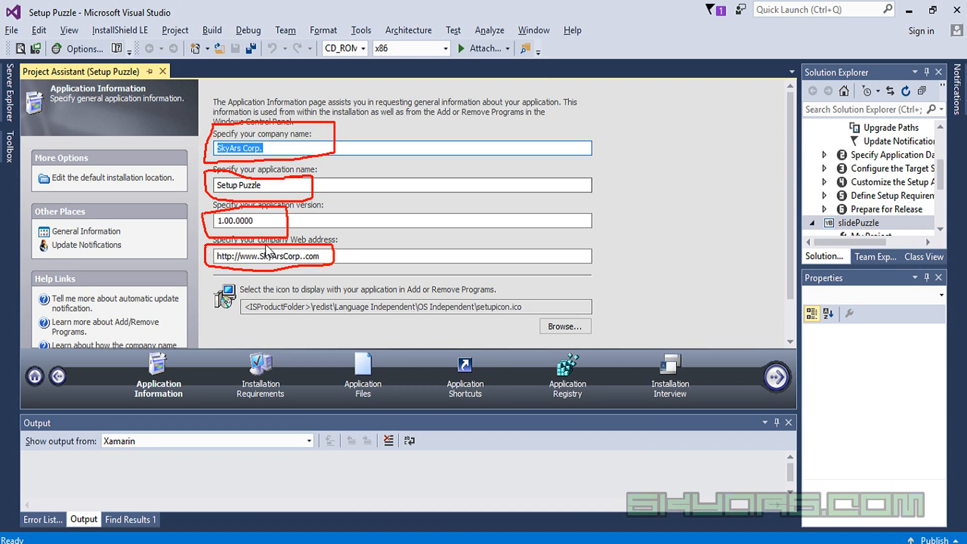
key("Escape")
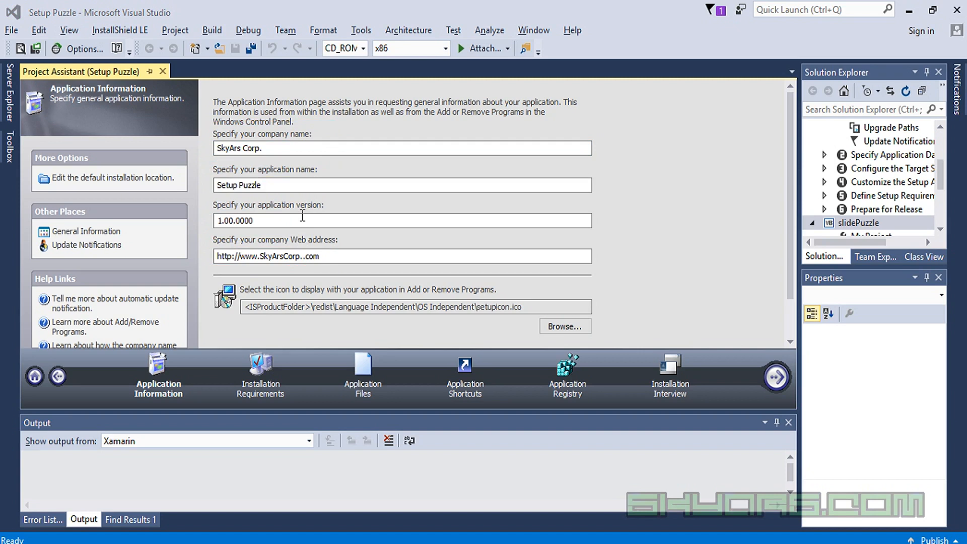
- Change the application name to My Puzzle in the application information
left_click(288, 148)
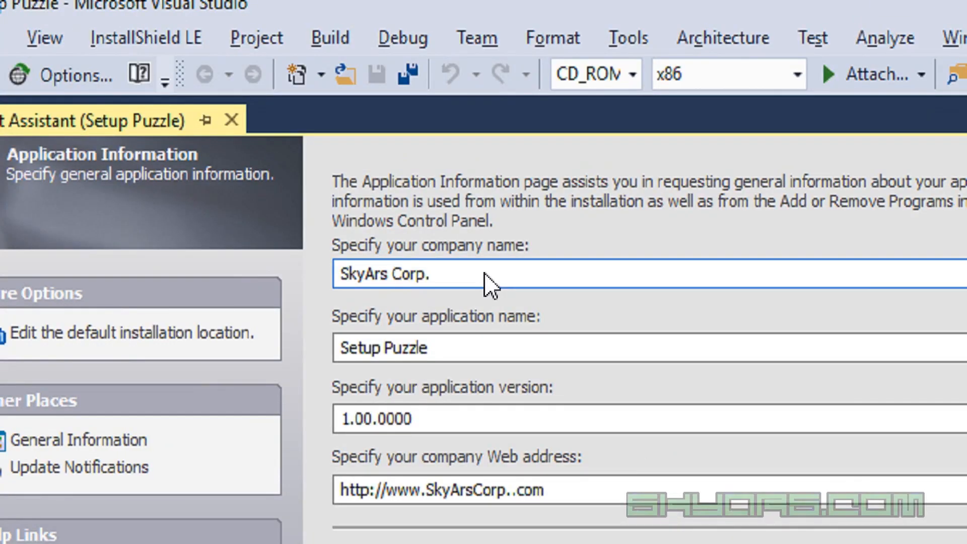
left_click(470, 347)
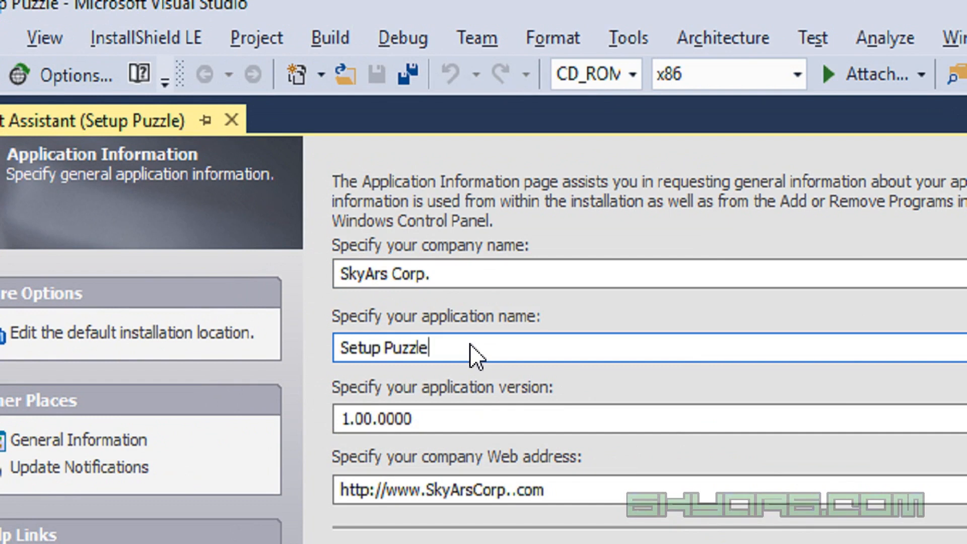
key("Left")
key("Left")
key("Left")
key("Left")
key("Left")
key("Left")
key("BackSpace")
key("BackSpace")
key("BackSpace")
key("BackSpace")
key("BackSpace")
key("BackSpace")
type("My")
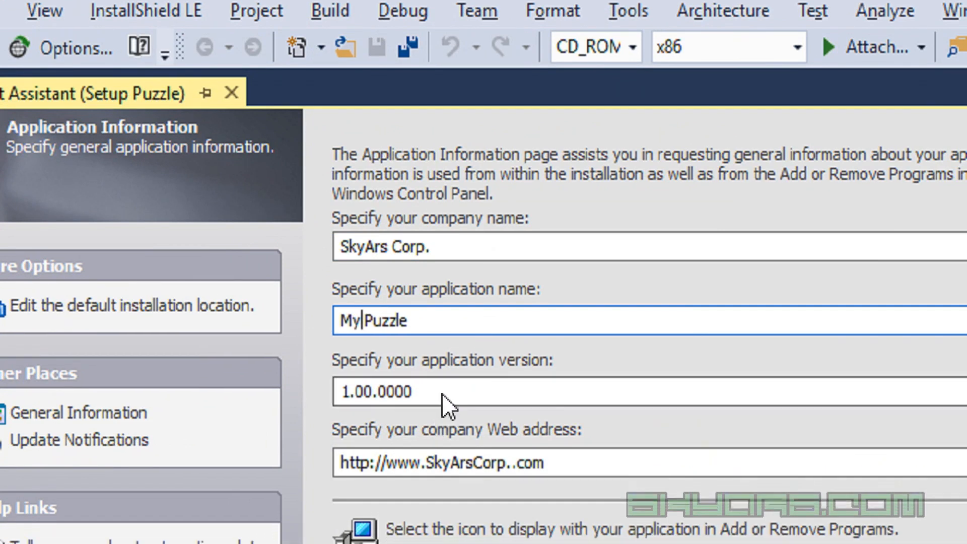
- Set the application version to 1.01
left_click(478, 403)
key("BackSpace")
key("BackSpace")
key("BackSpace")
key("BackSpace")
key("BackSpace")
key("BackSpace")
type("1.01")
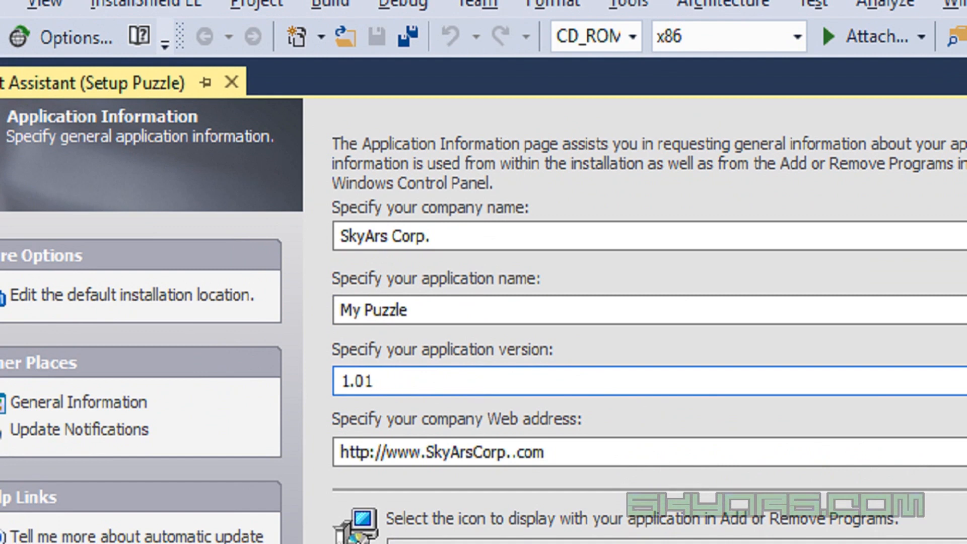
left_click(558, 458)
key("BackSpace")
key("BackSpace")
key("BackSpace")
key("BackSpace")
key("BackSpace")
key("BackSpace")
key("BackSpace")
key("BackSpace")
key("BackSpace")
key("BackSpace")
key("BackSpace")
key("BackSpace")
key("BackSpace")
key("BackSpace")
key("BackSpace")
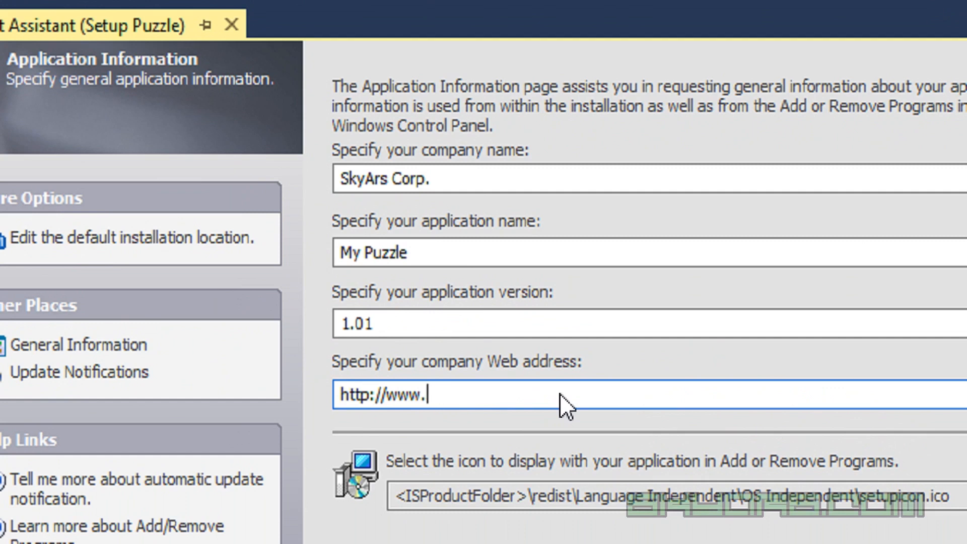
type("skyars.com")
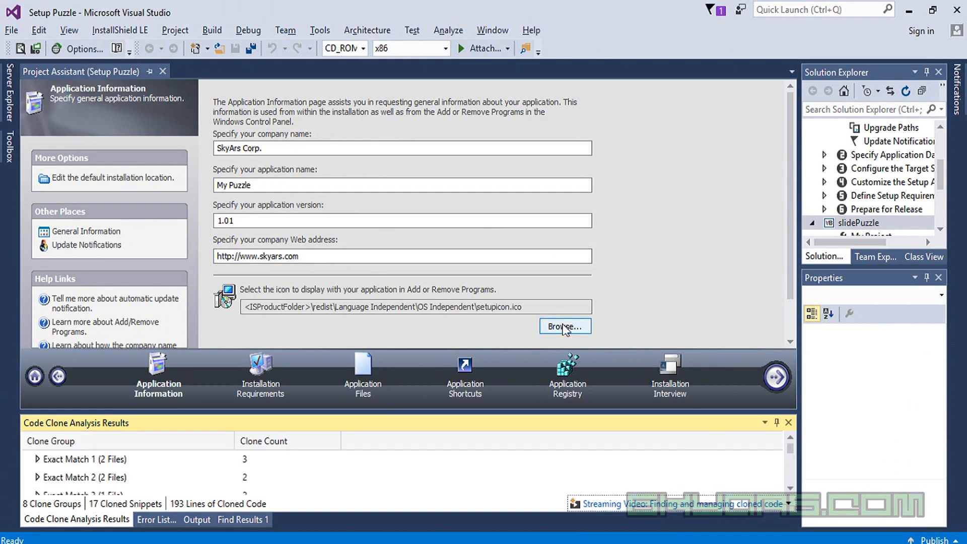
- Use ikonku.ICO from the Puzzle VB folder as the application's icon for Add or Remove Programs
left_click(564, 326)
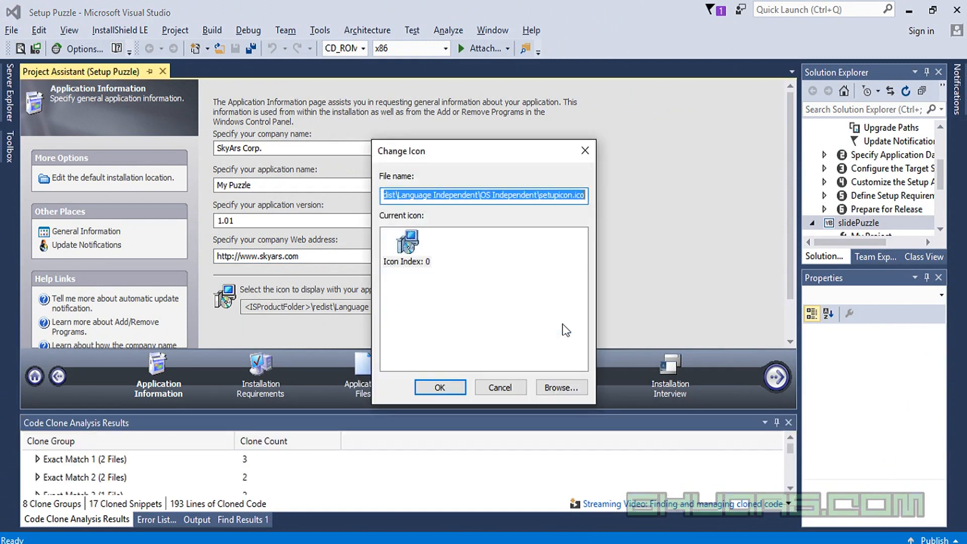
left_click(558, 389)
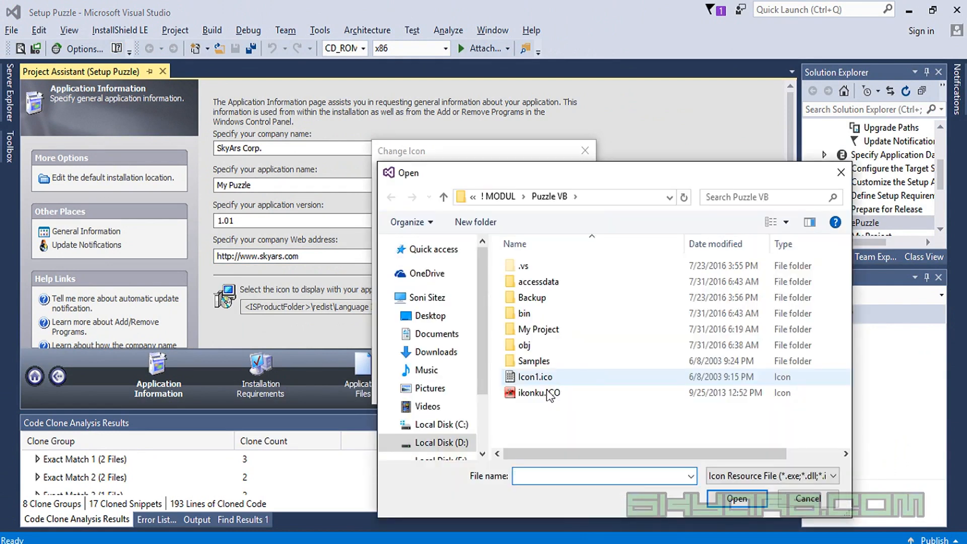
left_click(551, 393)
left_click(737, 498)
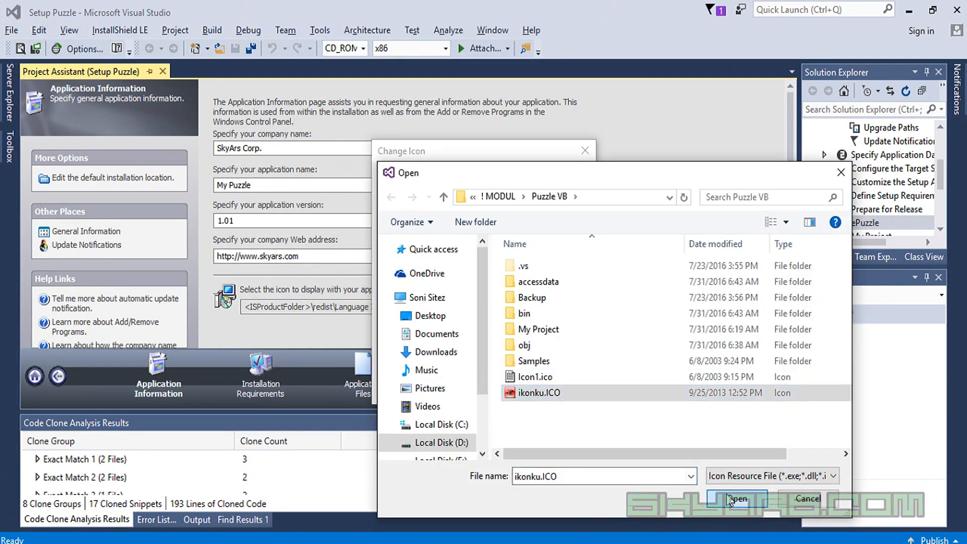
left_click(440, 389)
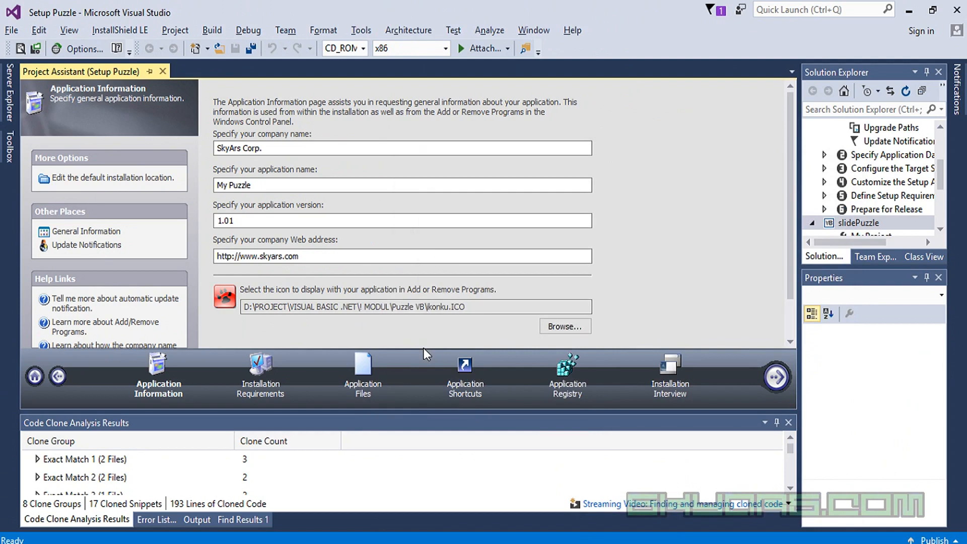
- Save all files of the solution
mouse_move(792, 243)
left_mouse_down()
mouse_move(790, 283)
mouse_move(788, 227)
left_mouse_up()
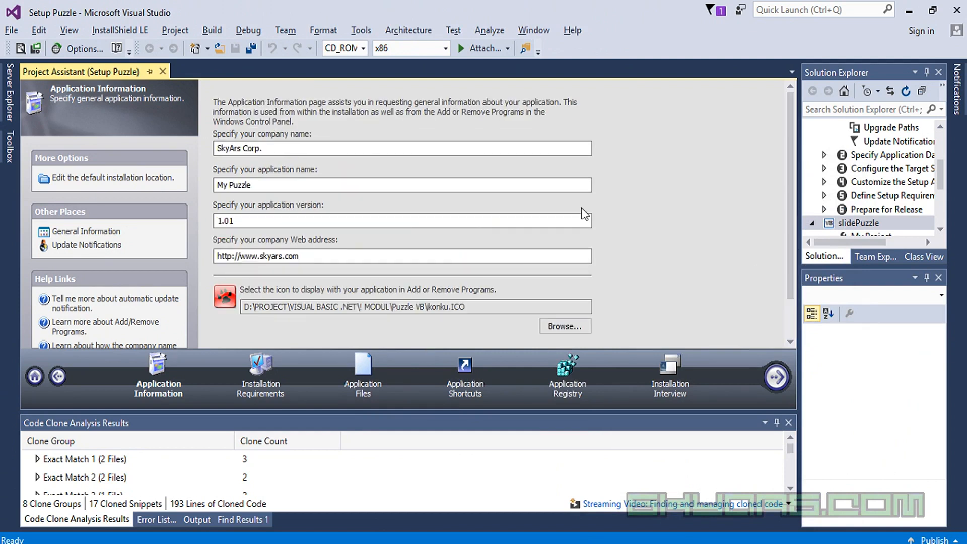
left_click(255, 49)
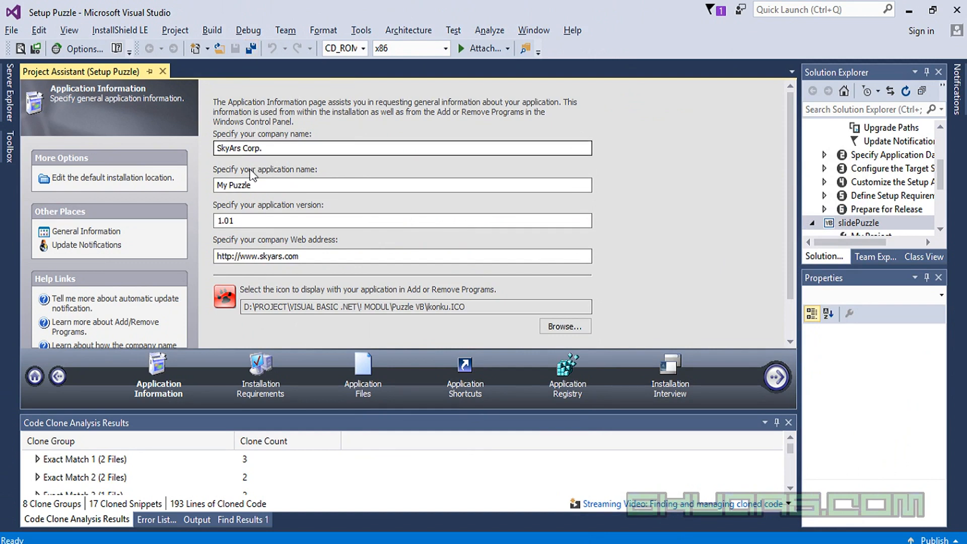
left_click(252, 48)
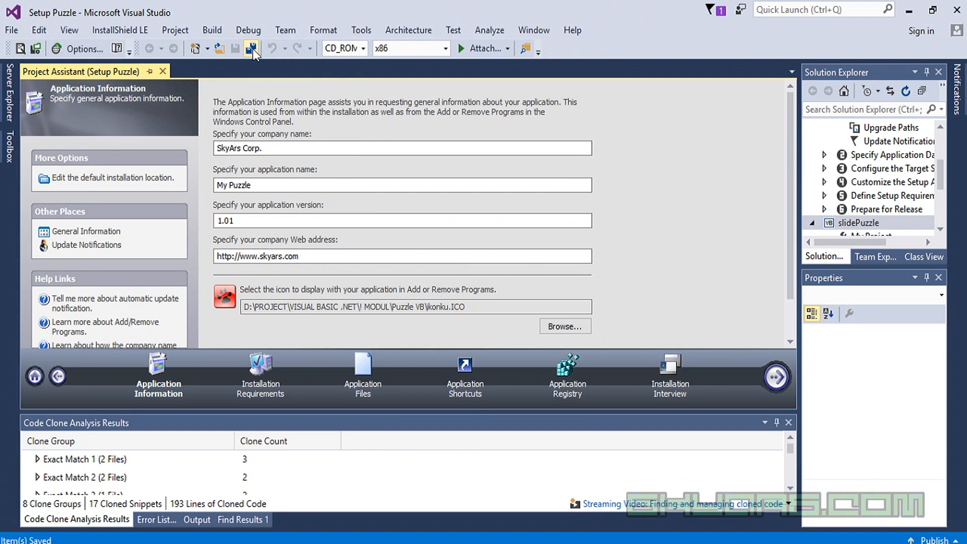
- Open the General Information view in the Installation Designer and set the summary Title to "Installation My Puzzle"
left_click(88, 235)
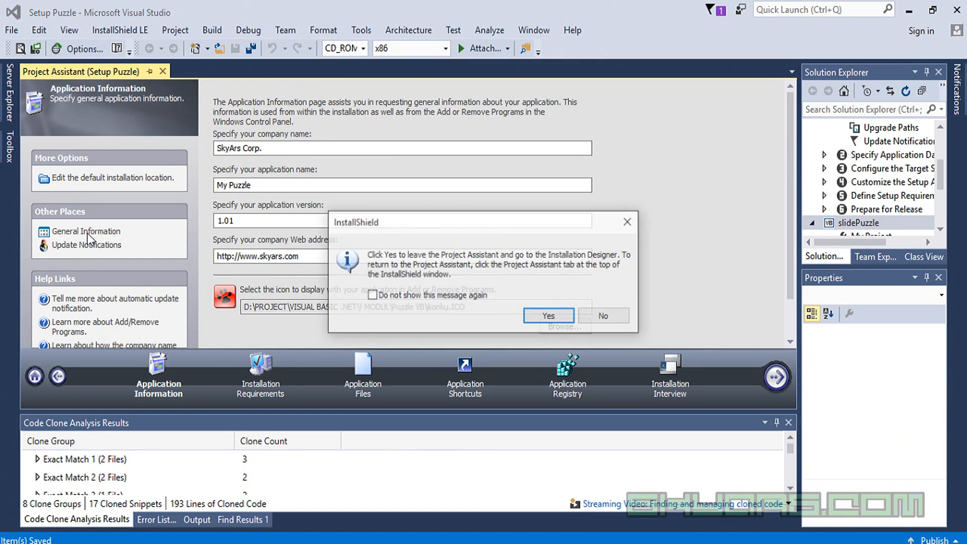
left_click(550, 316)
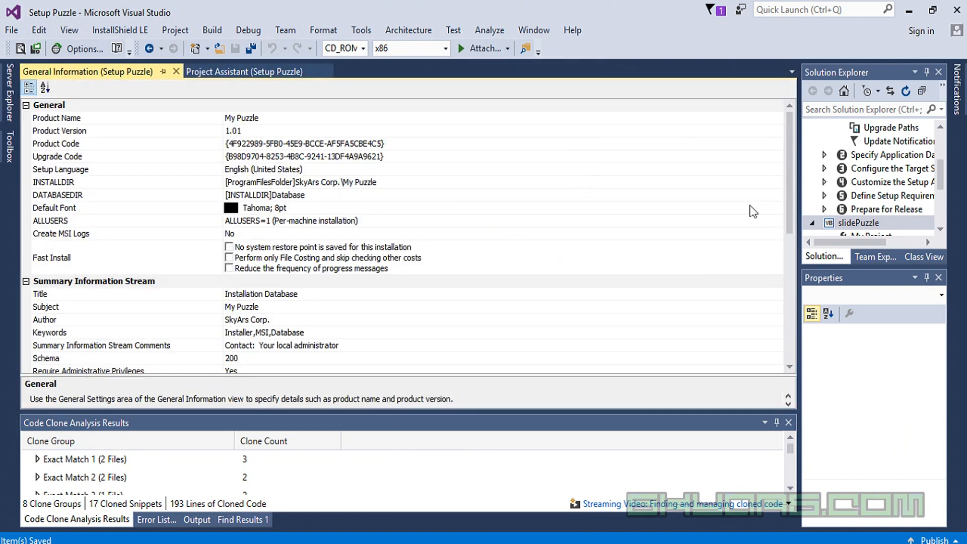
left_click_drag(789, 185, 782, 231)
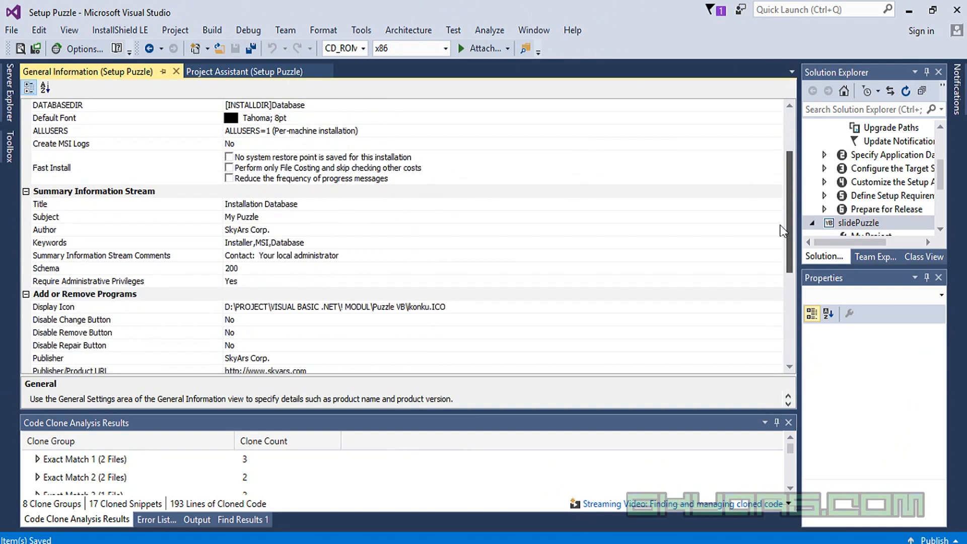
left_click(325, 207)
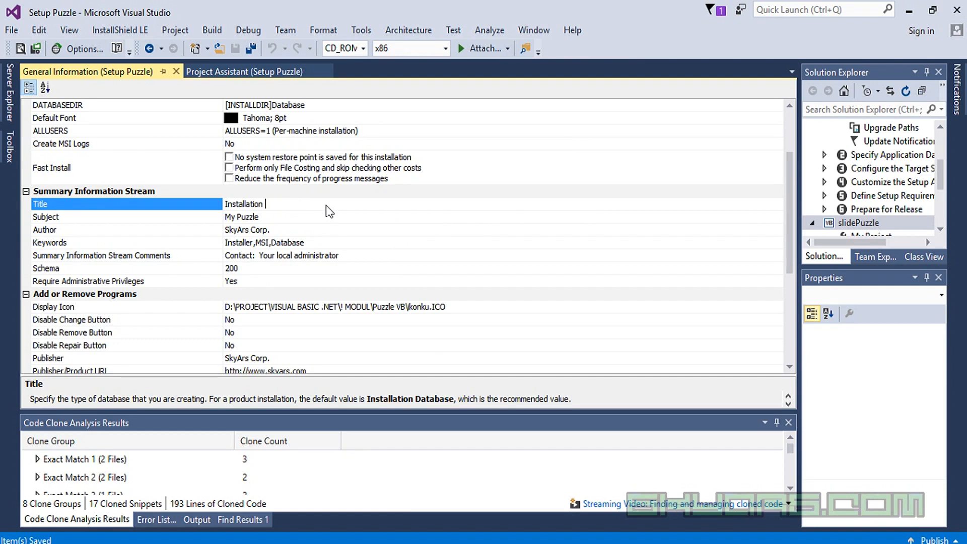
type("My Puzzle")
left_click(349, 257)
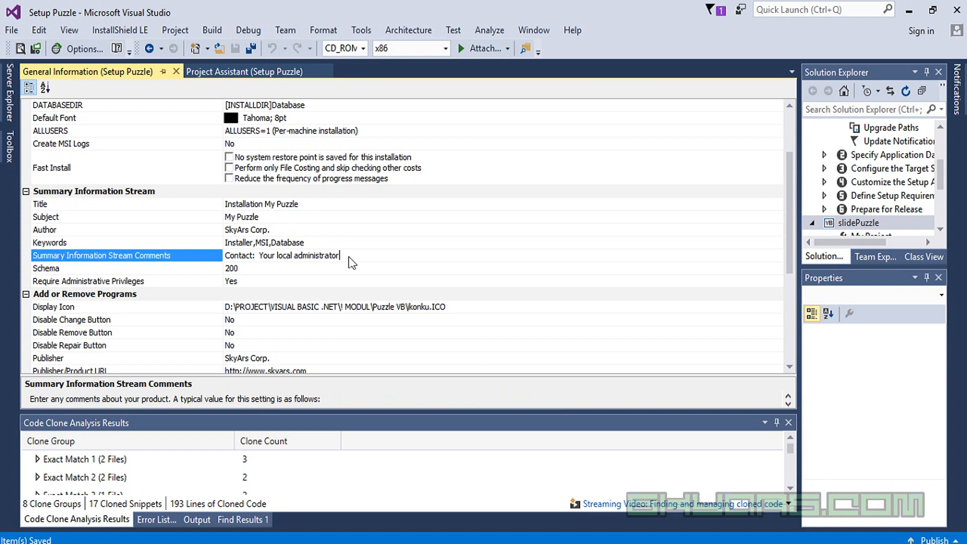
key("BackSpace")
key("BackSpace")
key("BackSpace")
key("BackSpace")
key("BackSpace")
key("BackSpace")
key("BackSpace")
key("BackSpace")
key("BackSpace")
key("BackSpace")
key("BackSpace")
key("BackSpace")
key("BackSpace")
key("BackSpace")
key("BackSpace")
key("BackSpace")
key("BackSpace")
key("BackSpace")
key("BackSpace")
key("BackSpace")
type("ww")
key("shift+Left")
key("shift+Left")
key("shift+Left")
key("shift+Left")
key("shift+Left")
key("shift+Left")
key("shift+Left")
key("shift+Left")
key("shift+Left")
key("shift+Left")
key("shift+Left")
key("shift+Left")
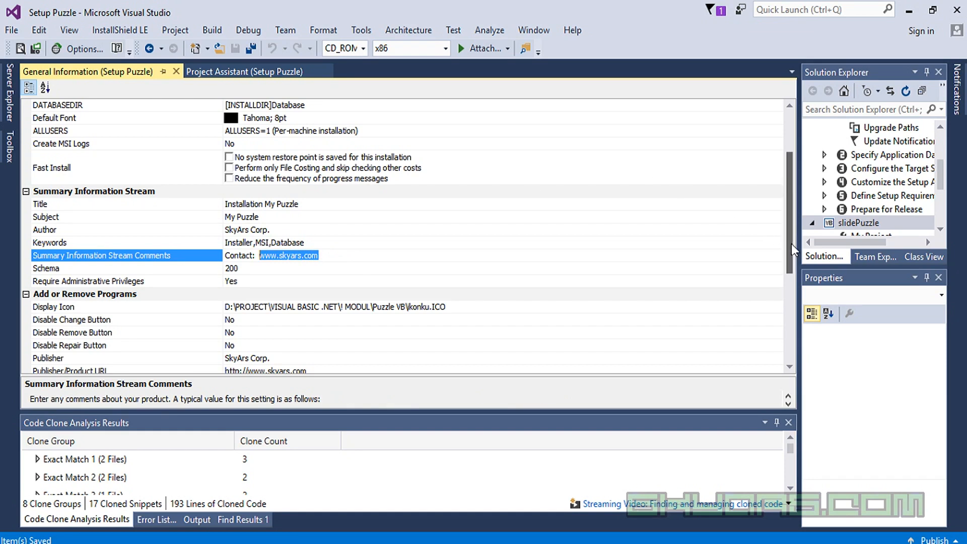
left_click_drag(789, 249, 788, 309)
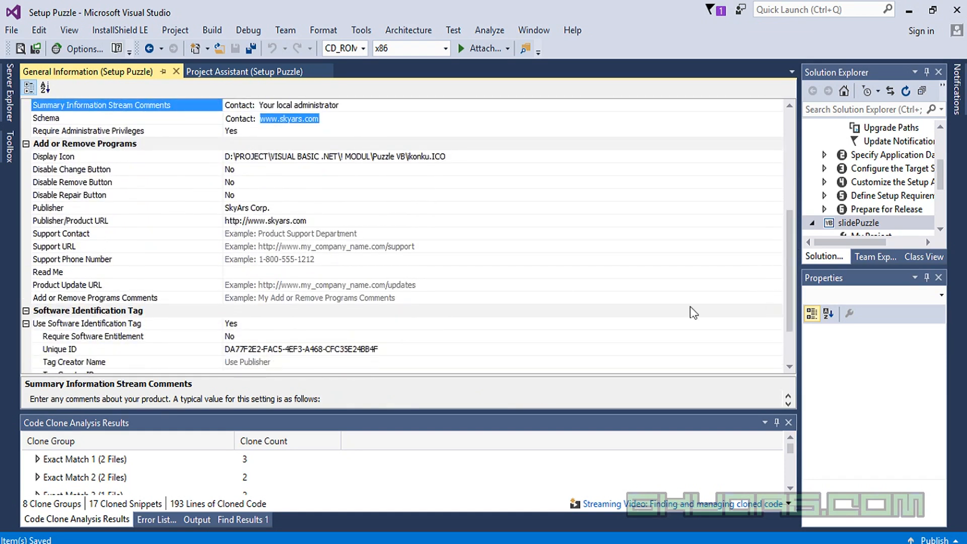
left_click(412, 240)
left_click(411, 249)
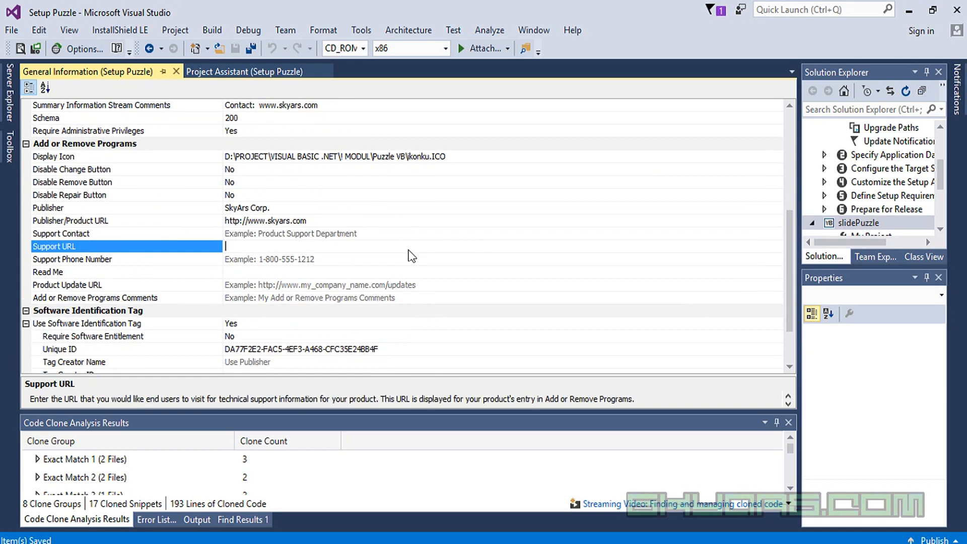
type("www.skyars.com")
type("/")
type("http")
type("://")
left_click(325, 261)
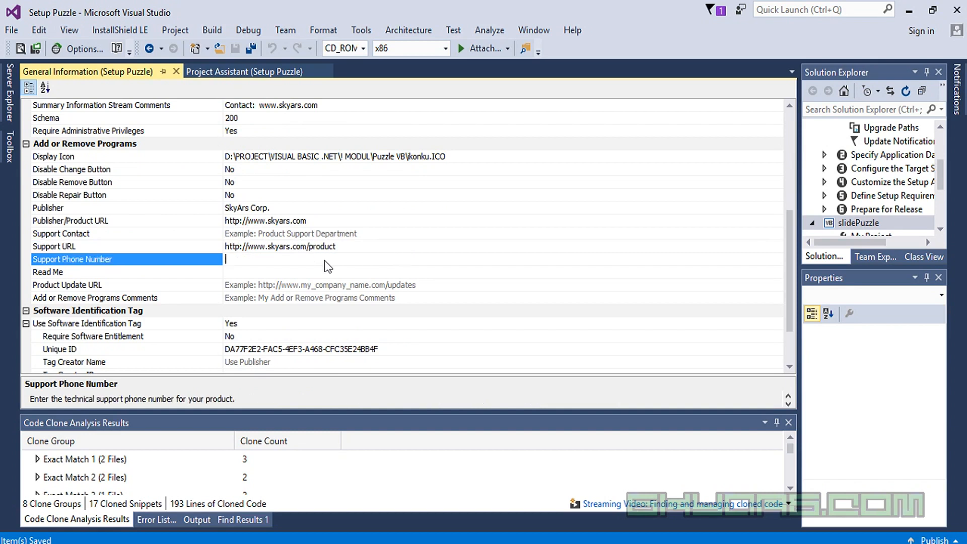
- Set the Add or Remove Programs Comments to "Terima kasih telah menggunakan software kami :)" and save all files
left_click(315, 298)
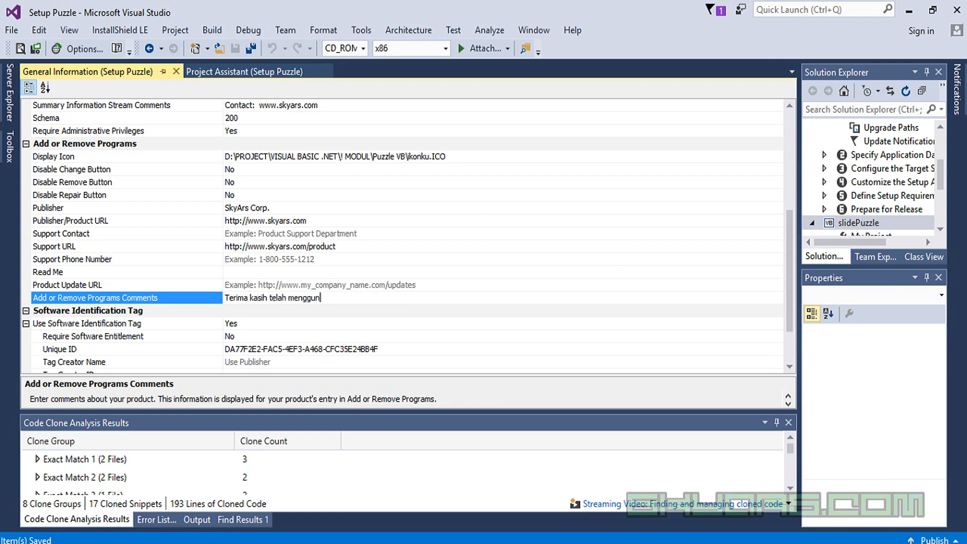
type("ware kami :)")
left_click(250, 48)
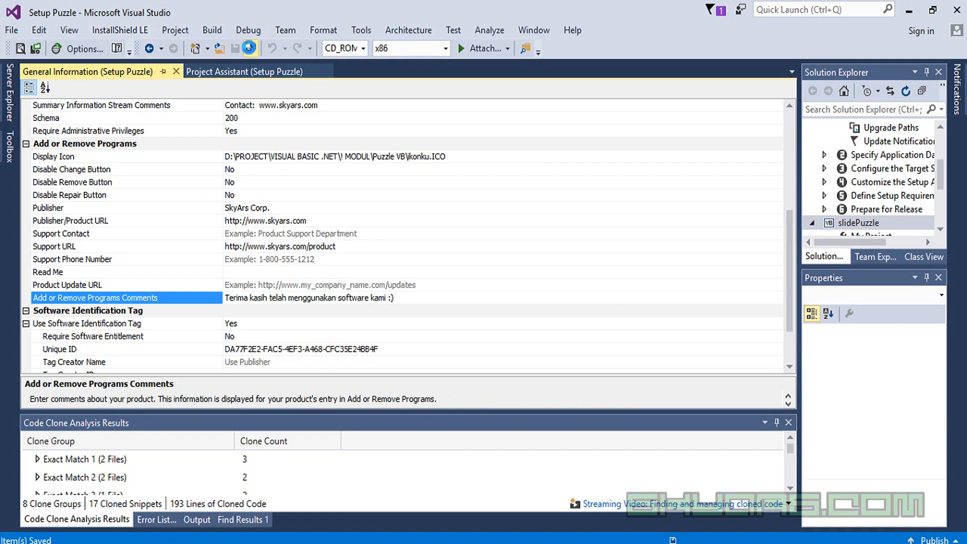
- In the Project Assistant's Installation Requirements, specify that the application requires Microsoft .NET Framework 3.5 to be installed
left_click(244, 76)
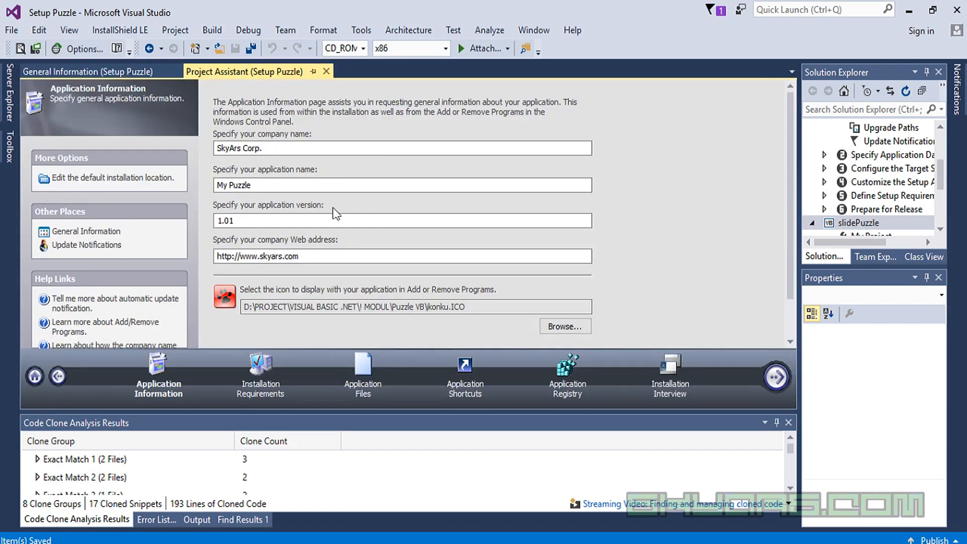
left_click_drag(791, 236, 786, 276)
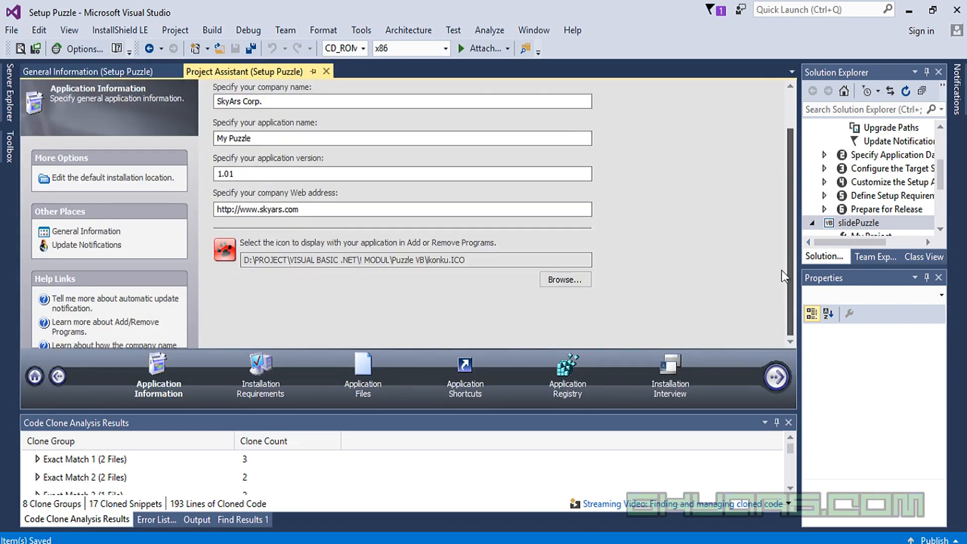
left_click(775, 379)
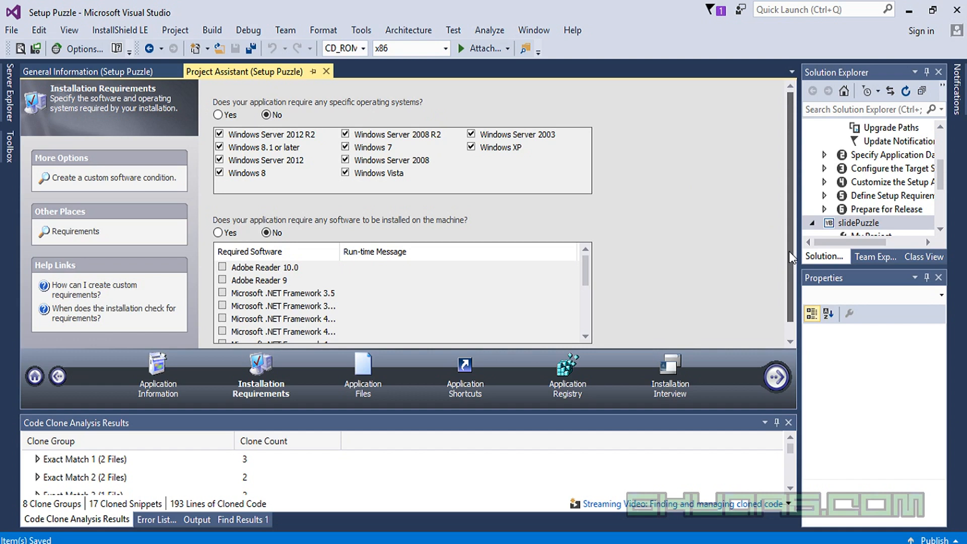
scroll(788, 268, "down", 1)
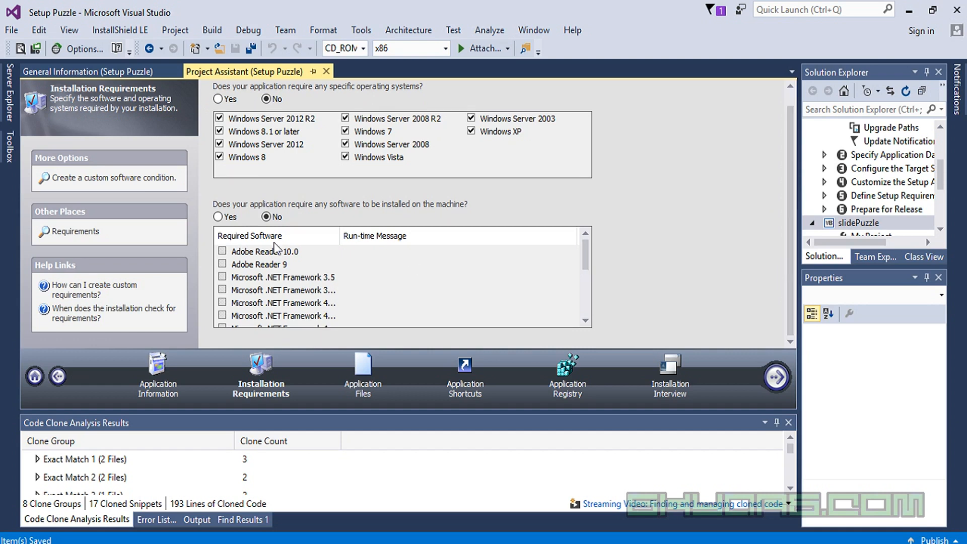
left_click(225, 217)
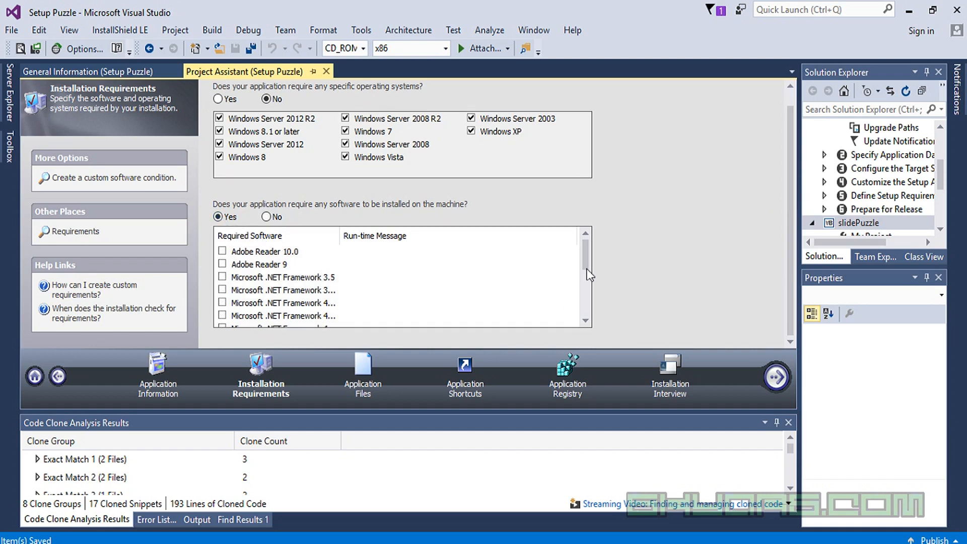
scroll(588, 266, "down", 1)
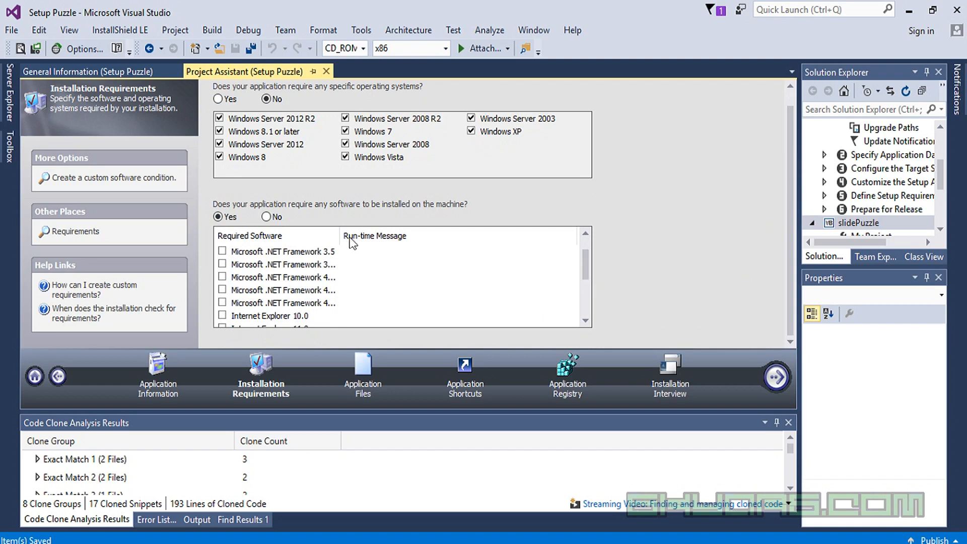
left_click(222, 251)
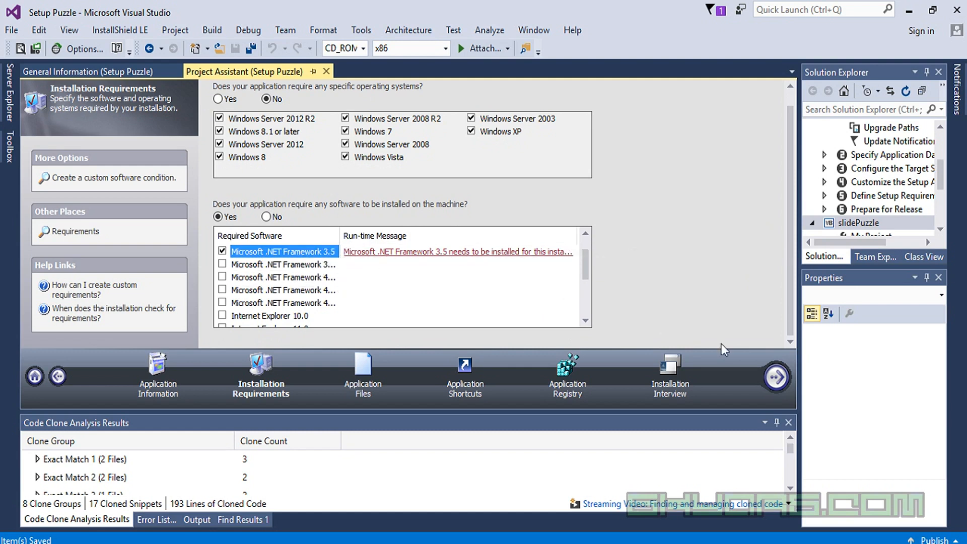
- On the Application Files page, add the Primary output of slidePuzzle to the My Puzzle [INSTALLDIR] folder
left_click(779, 384)
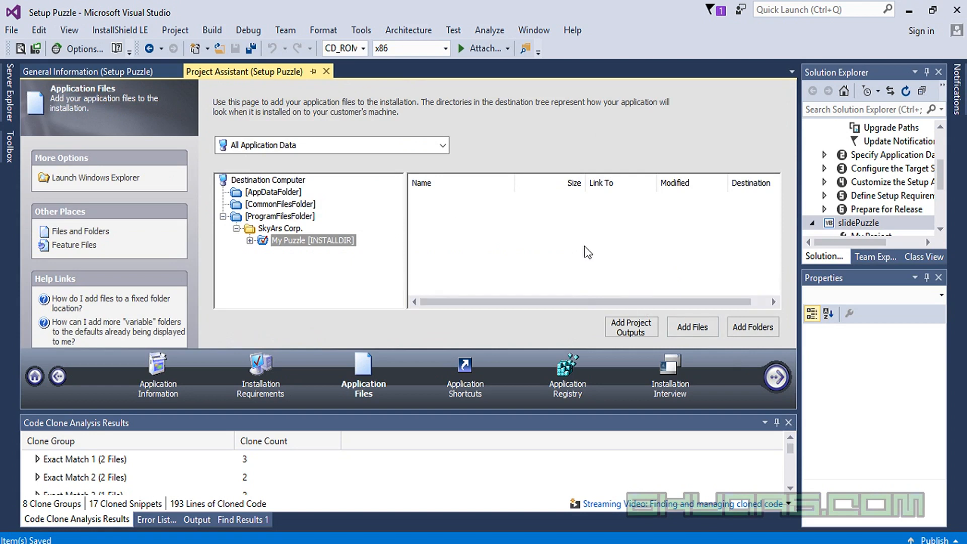
left_click(250, 241)
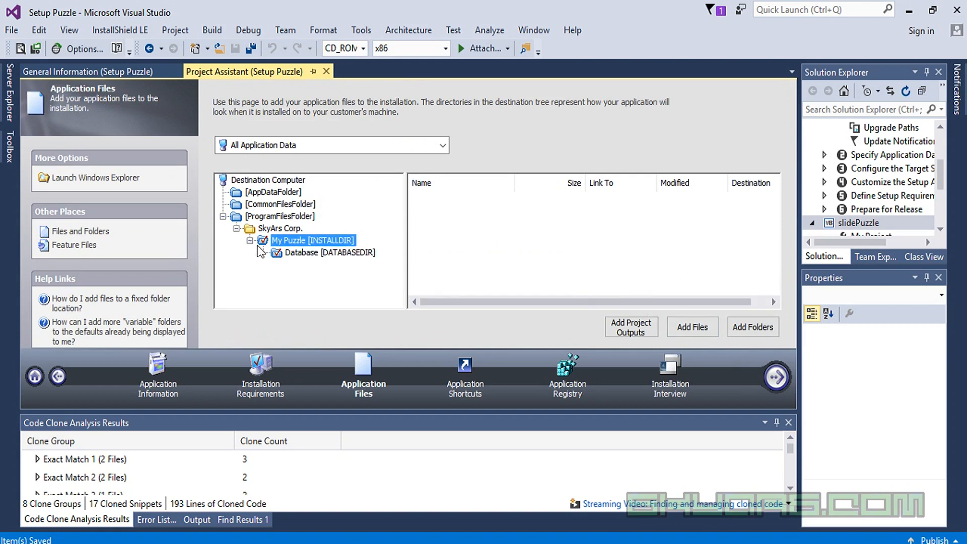
left_click(308, 243)
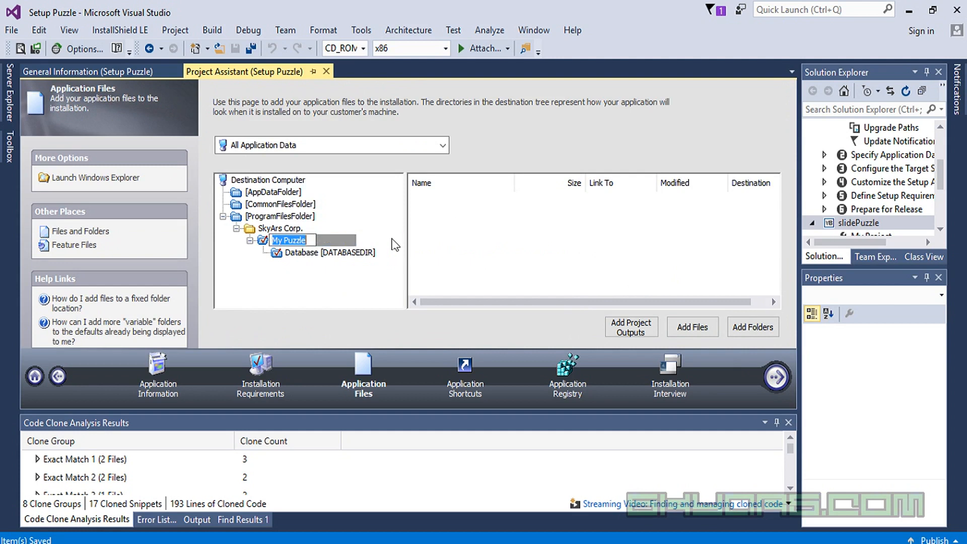
left_click(331, 242)
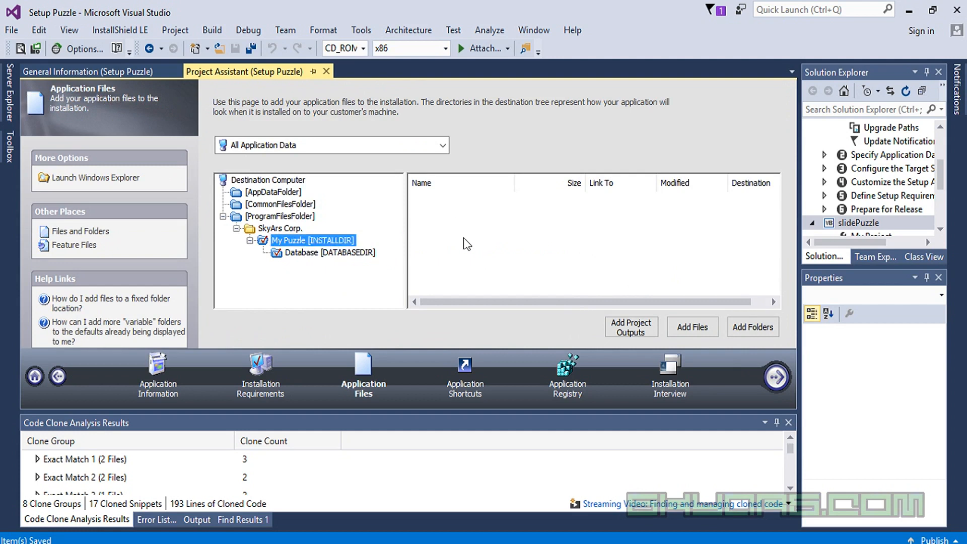
left_click(634, 333)
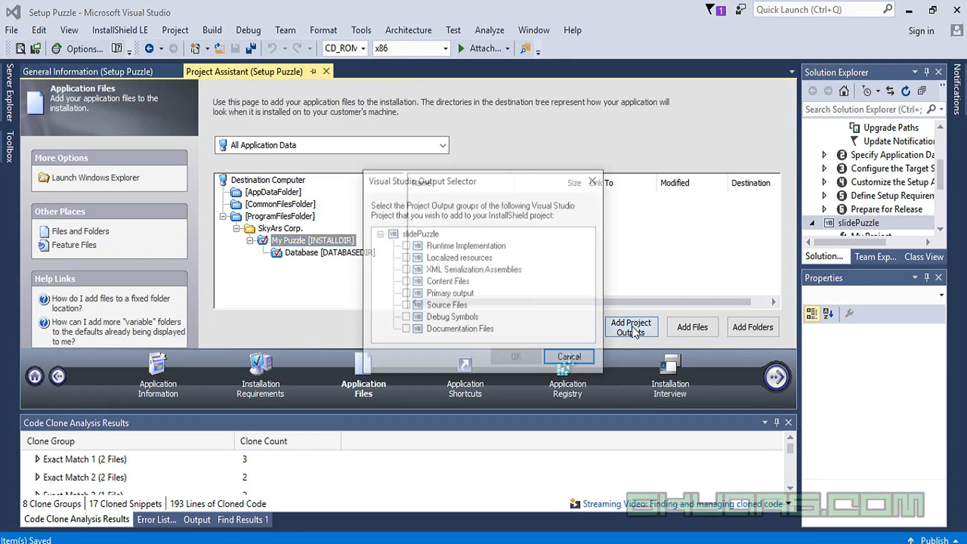
left_click(405, 294)
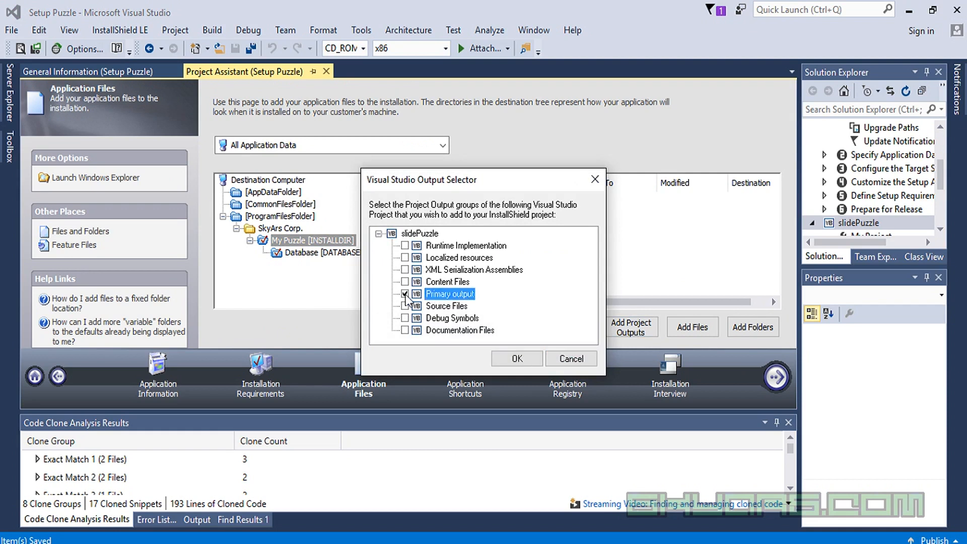
left_click(517, 359)
left_click(466, 204)
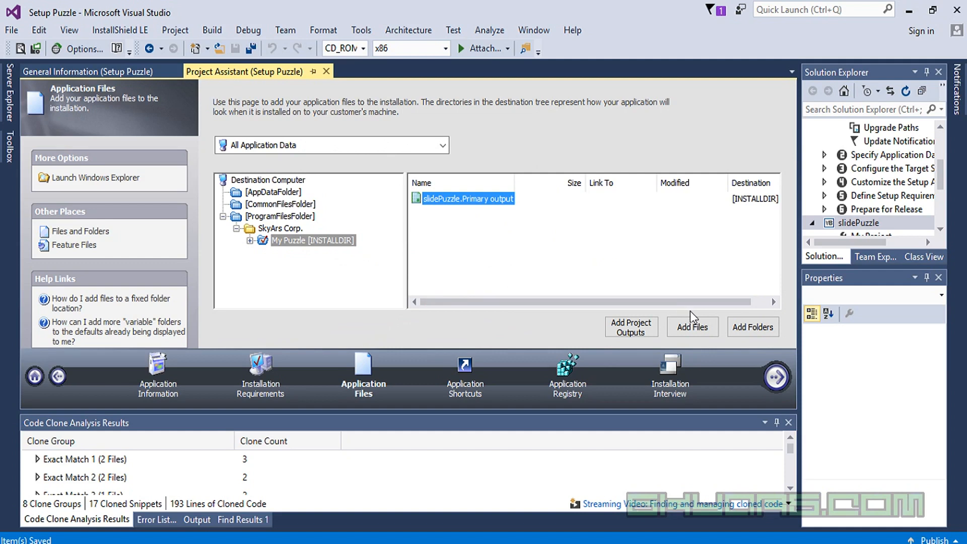
- Add the file soni.mdb from the project's bin folder to the My Puzzle [INSTALLDIR] folder
left_click(704, 329)
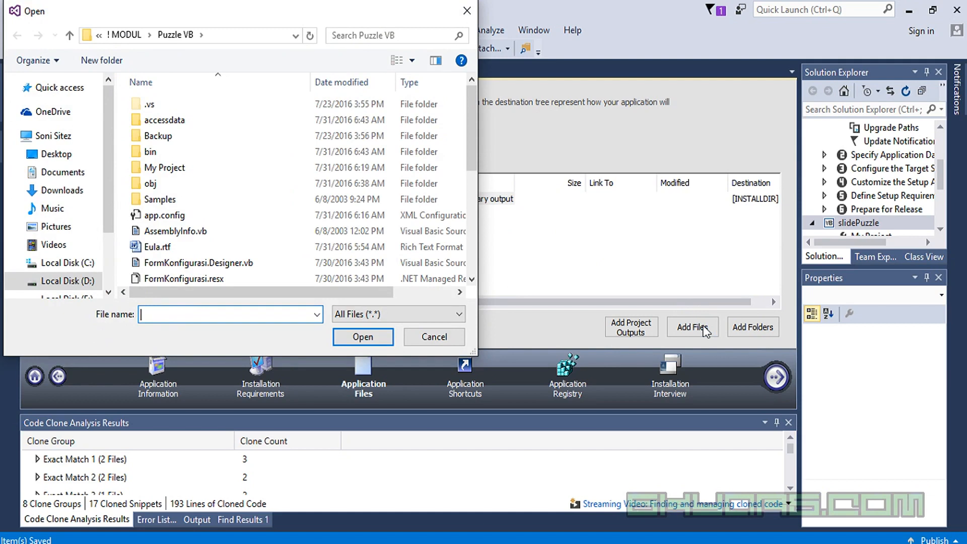
left_click(190, 157)
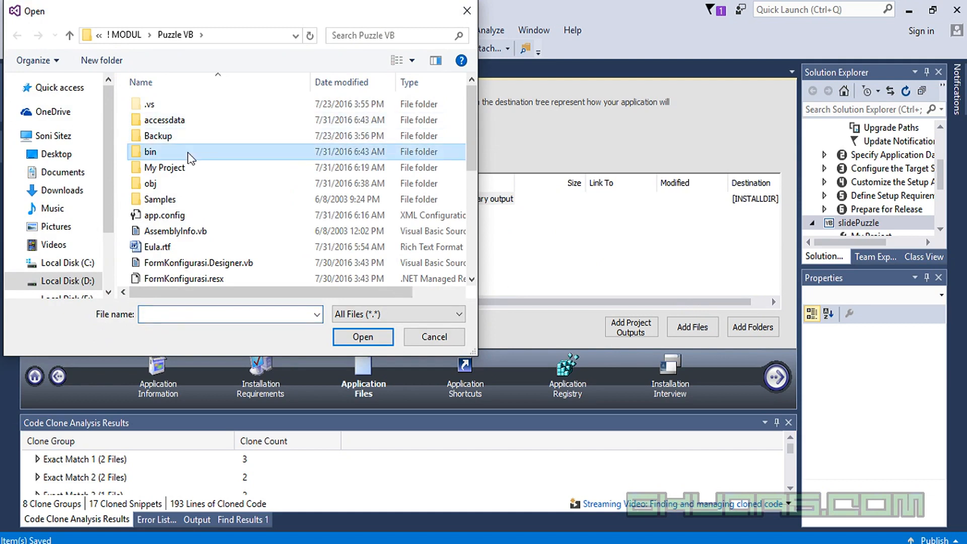
double_click(190, 156)
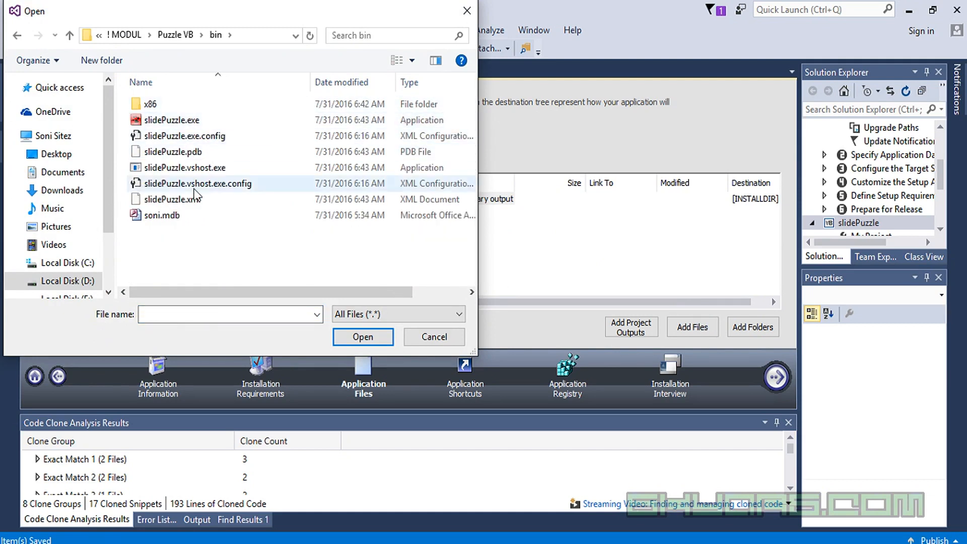
left_click(199, 216)
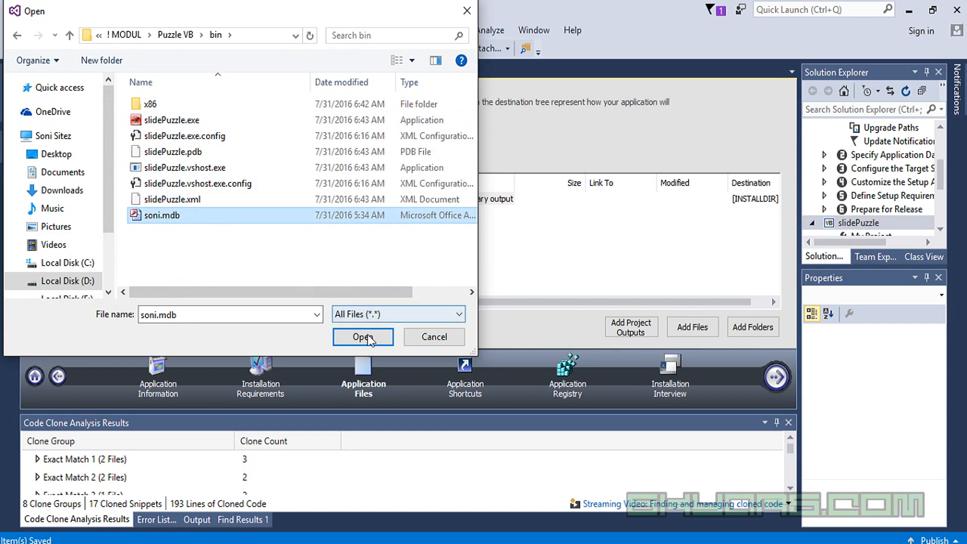
left_click(370, 340)
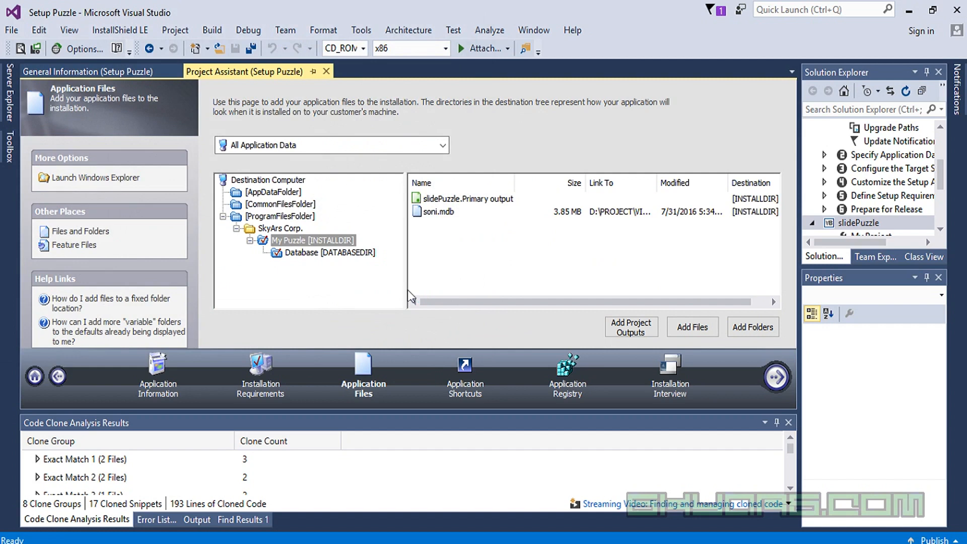
left_click(309, 242)
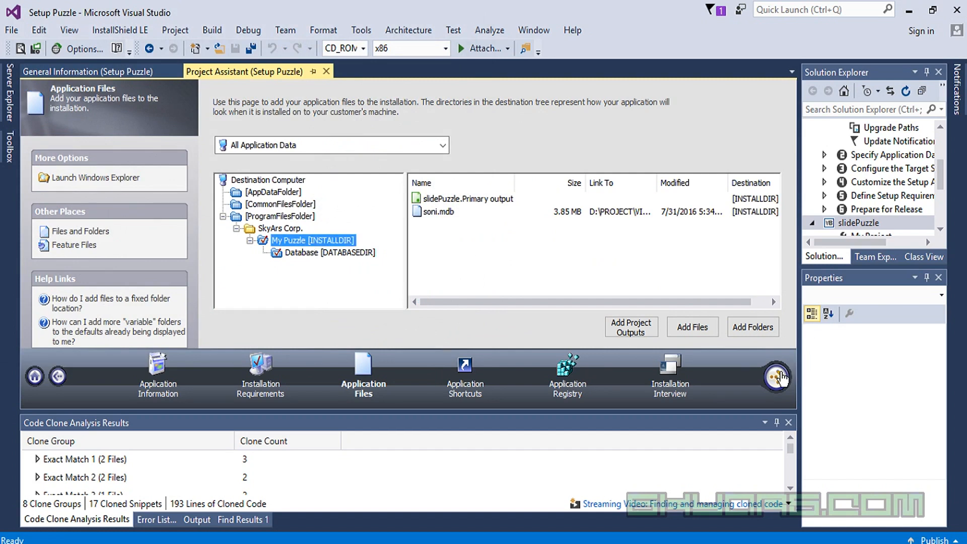
- On the Application Shortcuts page, create a shortcut to slidePuzzle.Primary output in the My Puzzle folder under ProgramFilesFolder
left_click(777, 376)
left_click_drag(788, 234, 783, 298)
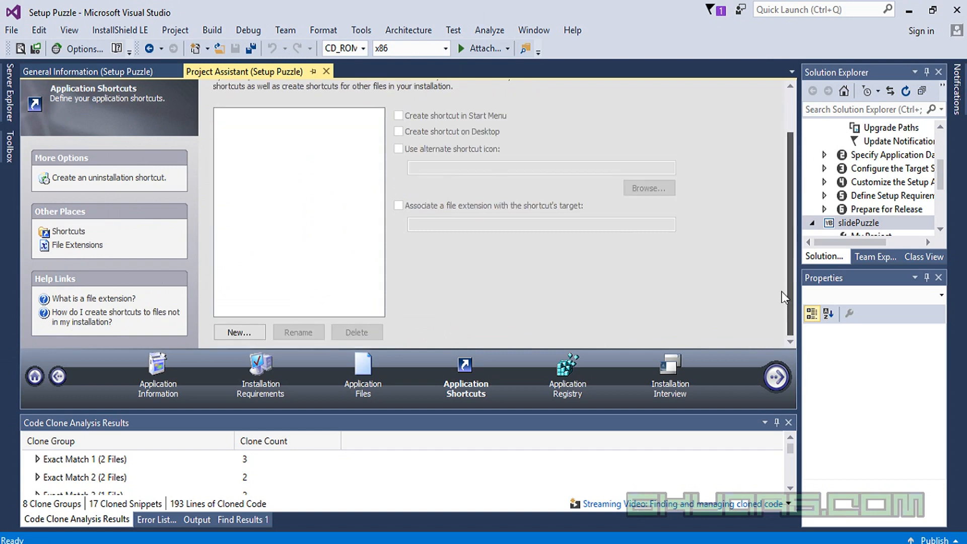
left_click(237, 332)
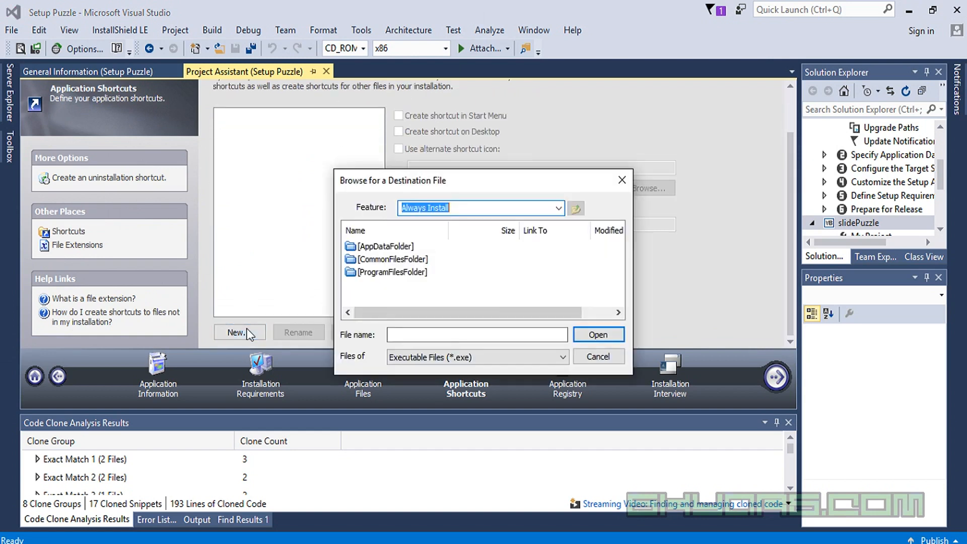
double_click(396, 275)
double_click(379, 248)
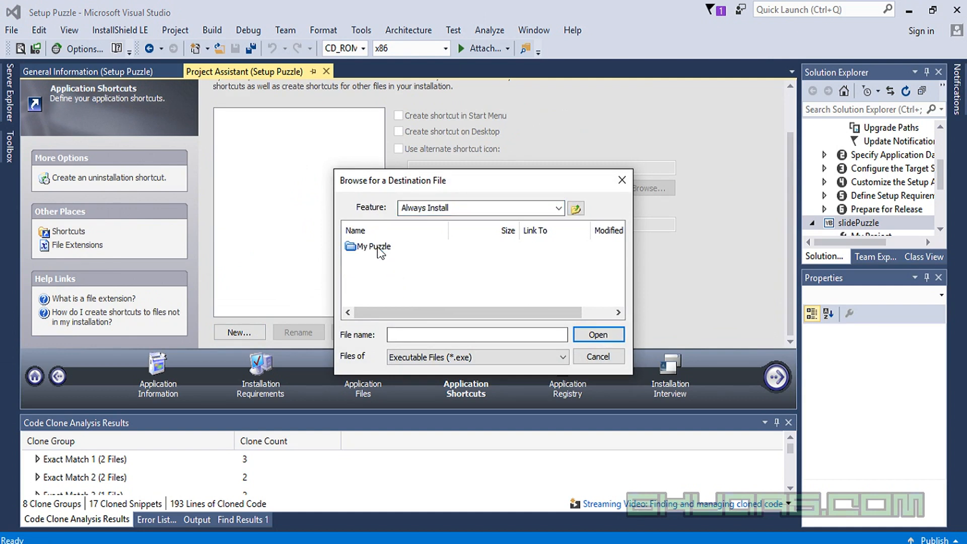
double_click(378, 248)
left_click(378, 247)
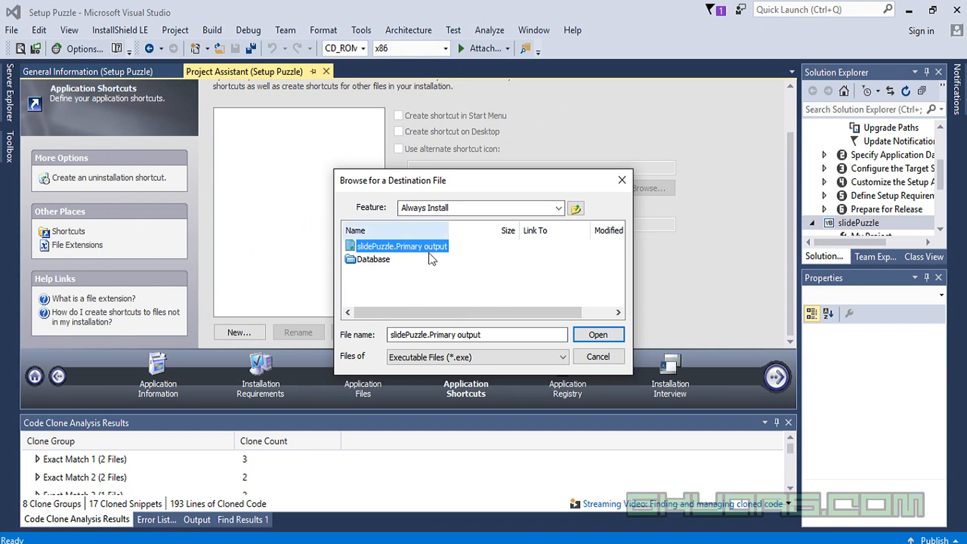
left_click(598, 335)
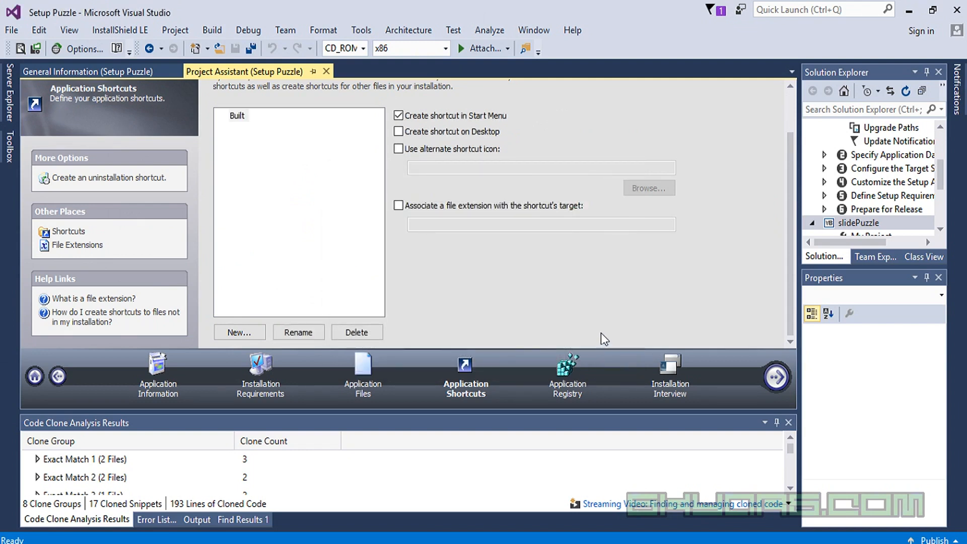
- Rename the new shortcut to "My Puzzle" and enable its creation on the Desktop
left_click(305, 331)
type("My Puzzle")
key("Return")
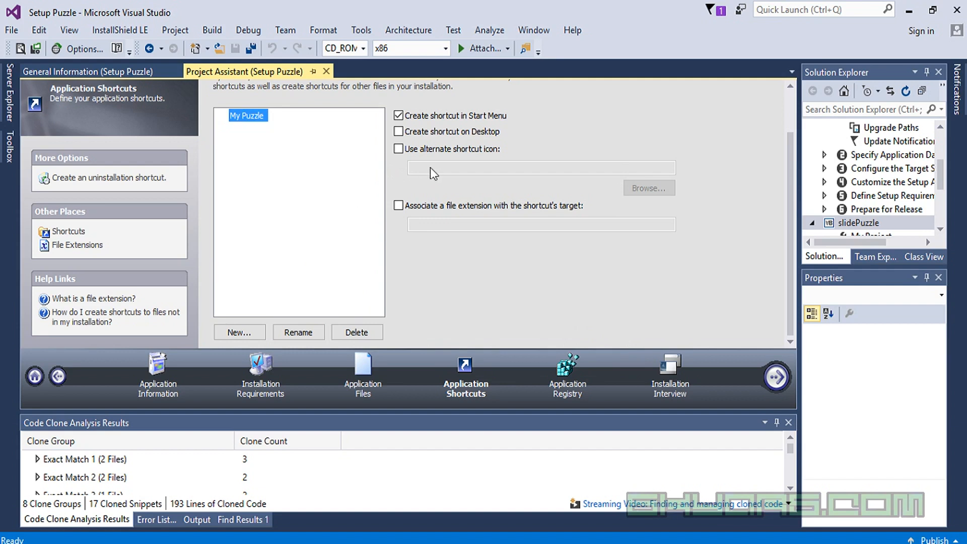
left_click(401, 134)
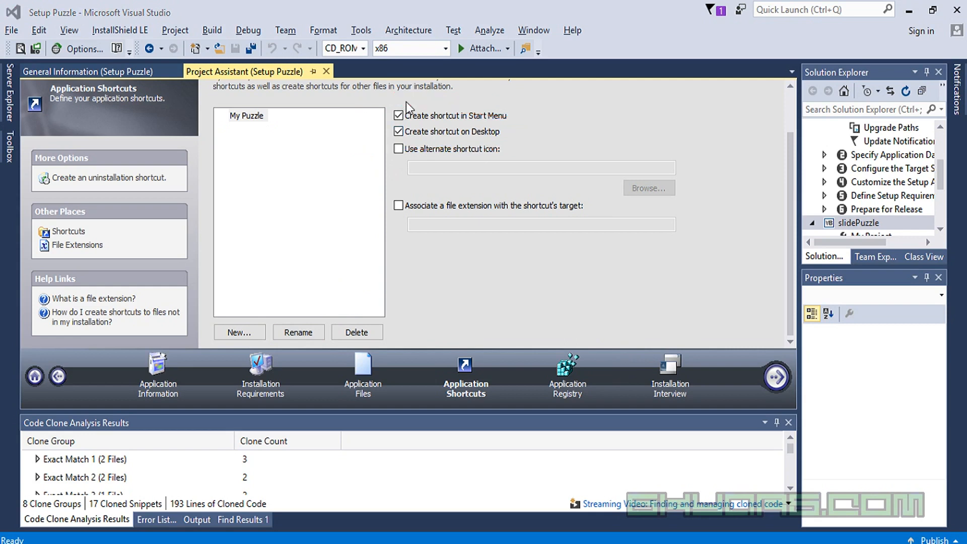
- On the Installation Interview page, set the End User License Agreement file to Eula.rtf from the Puzzle VB folder
left_click(777, 379)
left_click(777, 379)
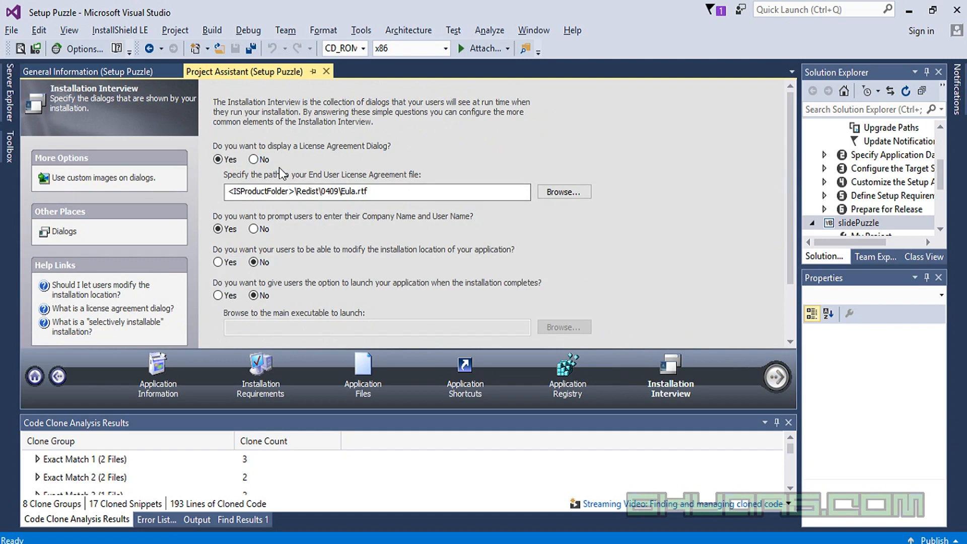
mouse_move(209, 139)
left_mouse_down()
mouse_move(560, 135)
mouse_move(659, 216)
mouse_move(508, 201)
mouse_move(202, 202)
mouse_move(207, 141)
left_mouse_up()
key("Escape")
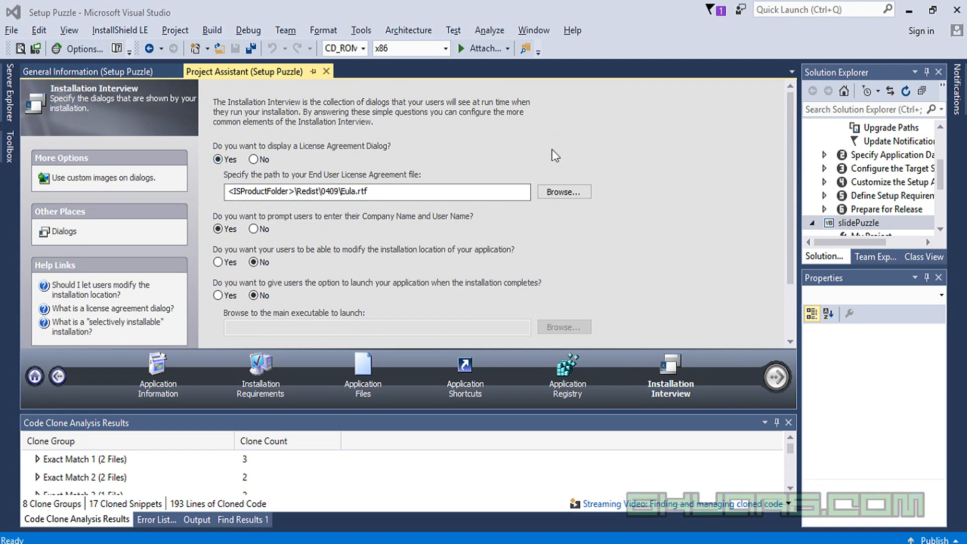
left_click(572, 197)
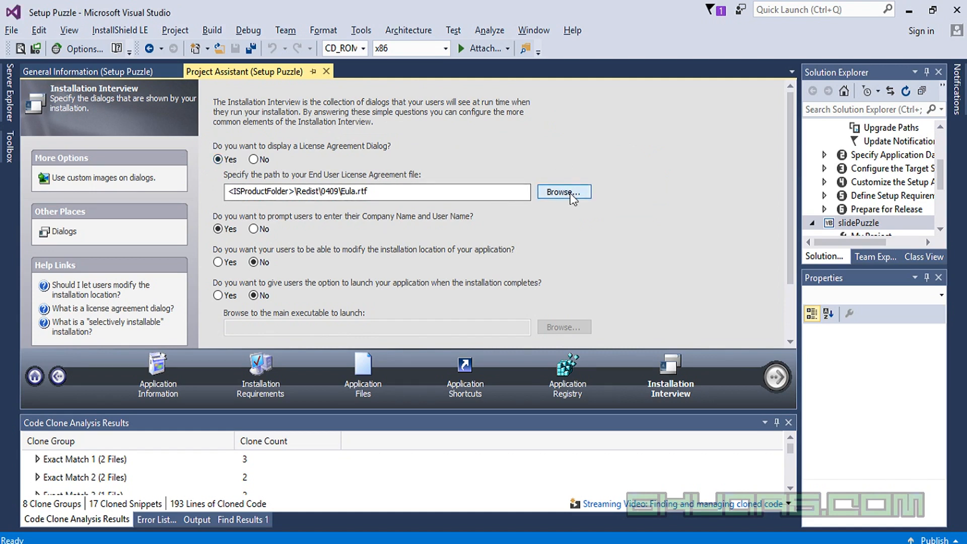
left_click(171, 35)
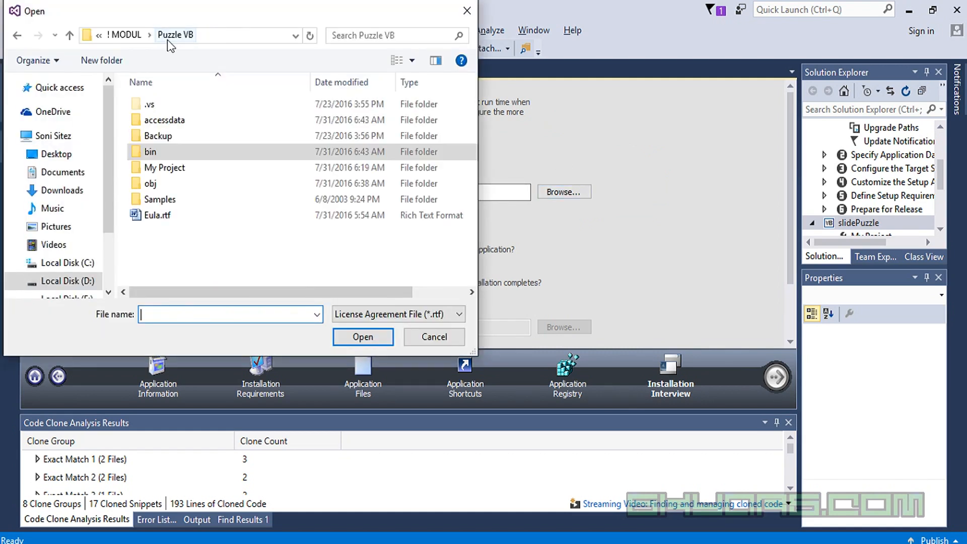
left_click(337, 335)
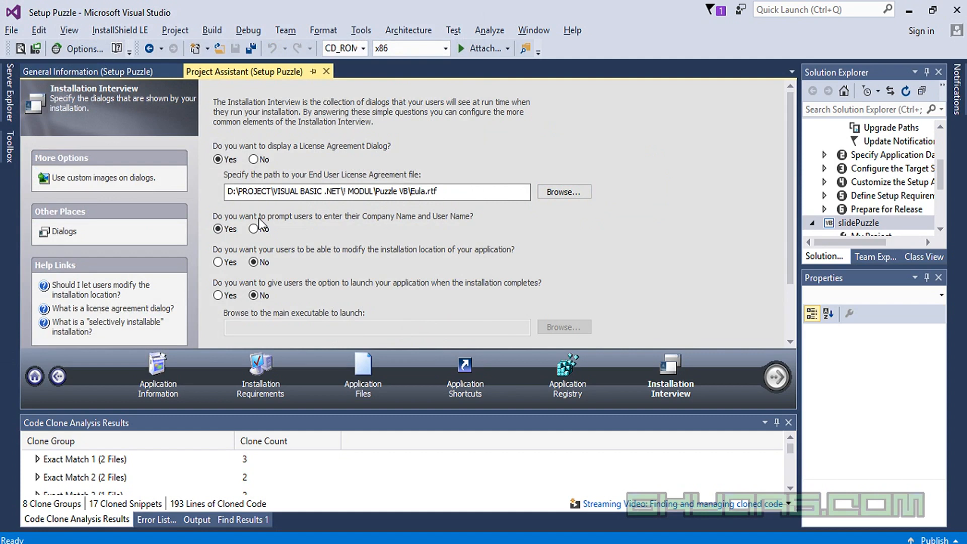
mouse_move(206, 201)
left_mouse_down()
mouse_move(479, 206)
mouse_move(510, 217)
mouse_move(491, 231)
mouse_move(493, 244)
mouse_move(221, 241)
mouse_move(203, 201)
left_mouse_up()
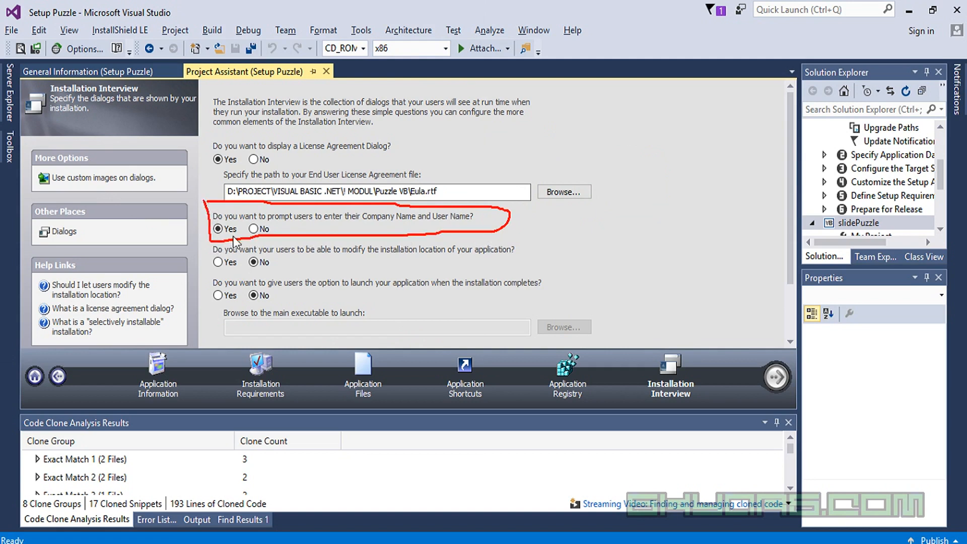
- Allow users to modify the installation location and to launch the application when the installation completes
key("Escape")
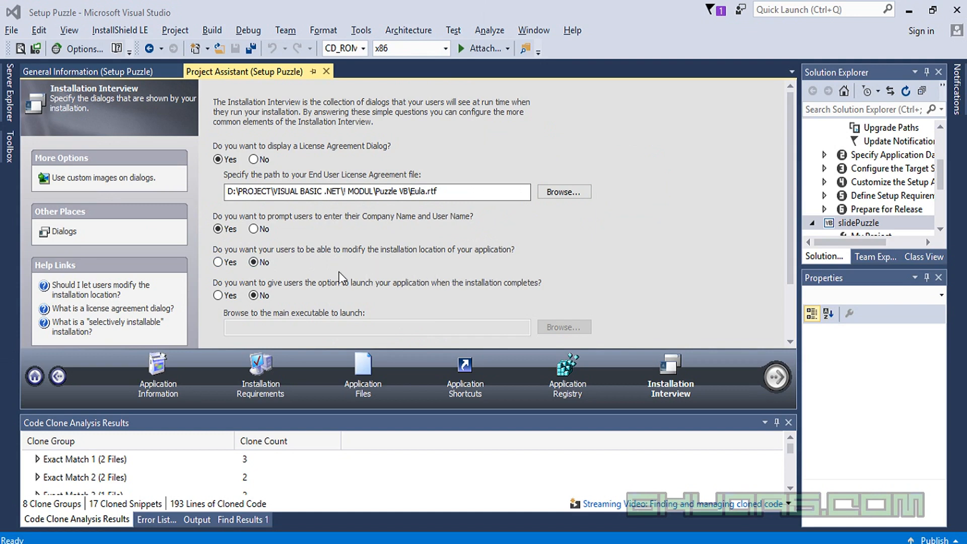
mouse_move(249, 239)
left_mouse_down()
mouse_move(534, 242)
mouse_move(512, 271)
mouse_move(312, 261)
mouse_move(217, 275)
mouse_move(207, 259)
mouse_move(213, 246)
left_mouse_up()
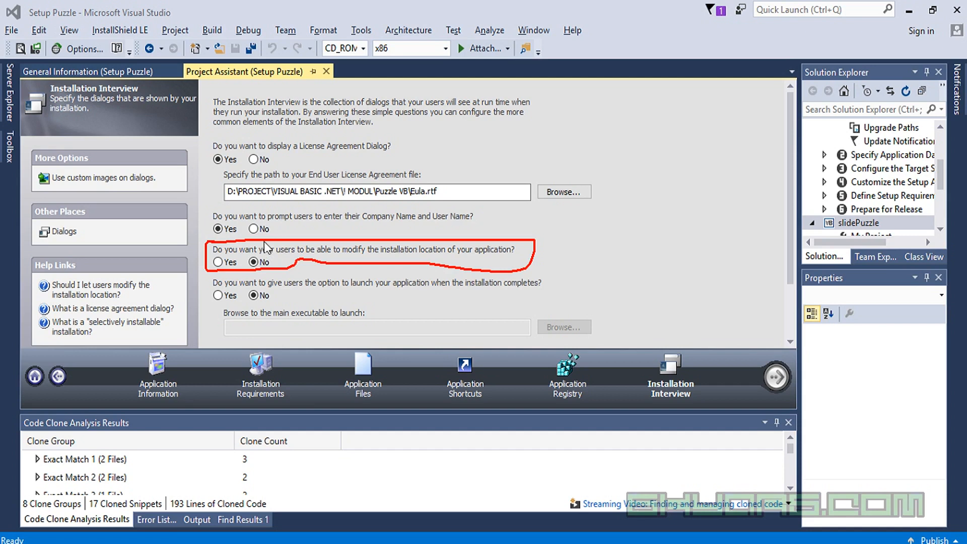
left_click(217, 262)
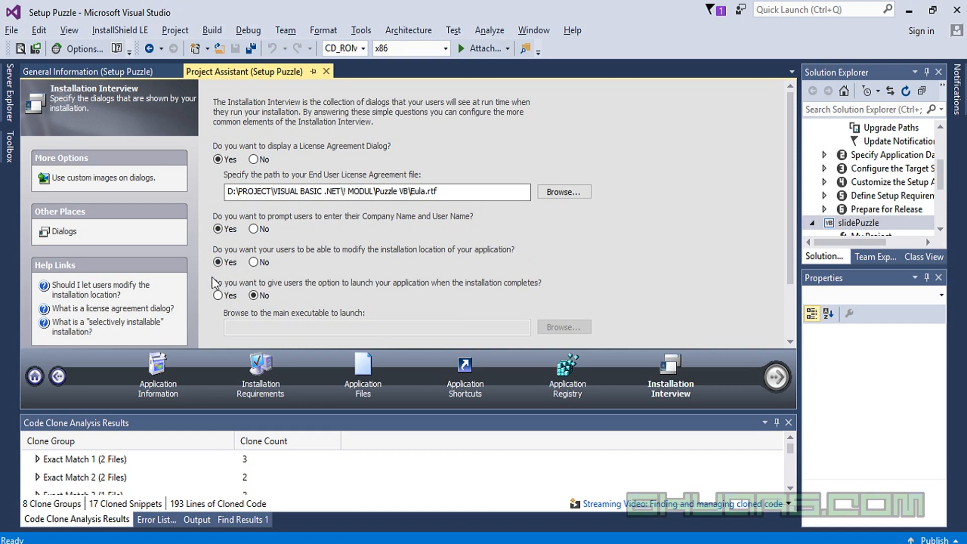
mouse_move(214, 273)
left_mouse_down()
mouse_move(564, 271)
mouse_move(557, 297)
mouse_move(513, 305)
mouse_move(288, 299)
mouse_move(208, 307)
mouse_move(207, 282)
mouse_move(219, 276)
left_mouse_up()
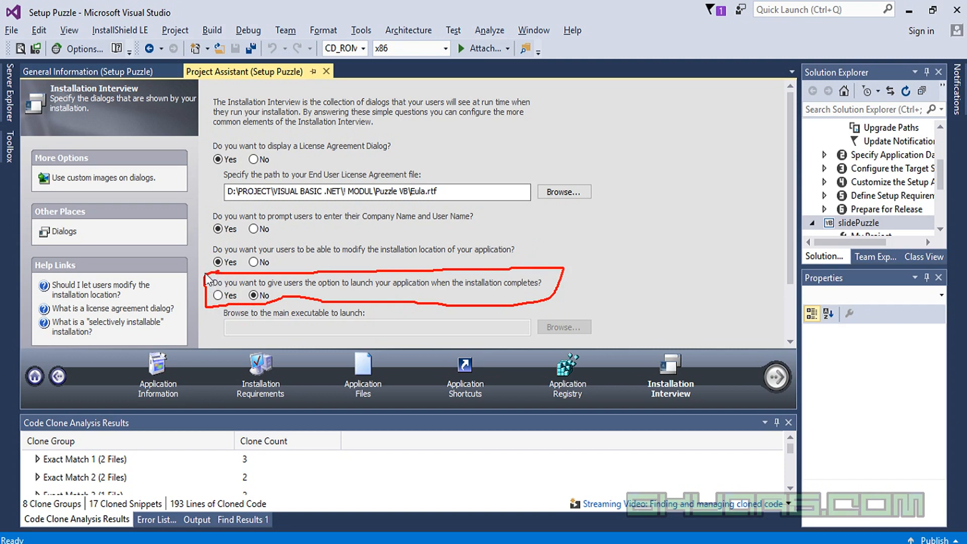
key("Escape")
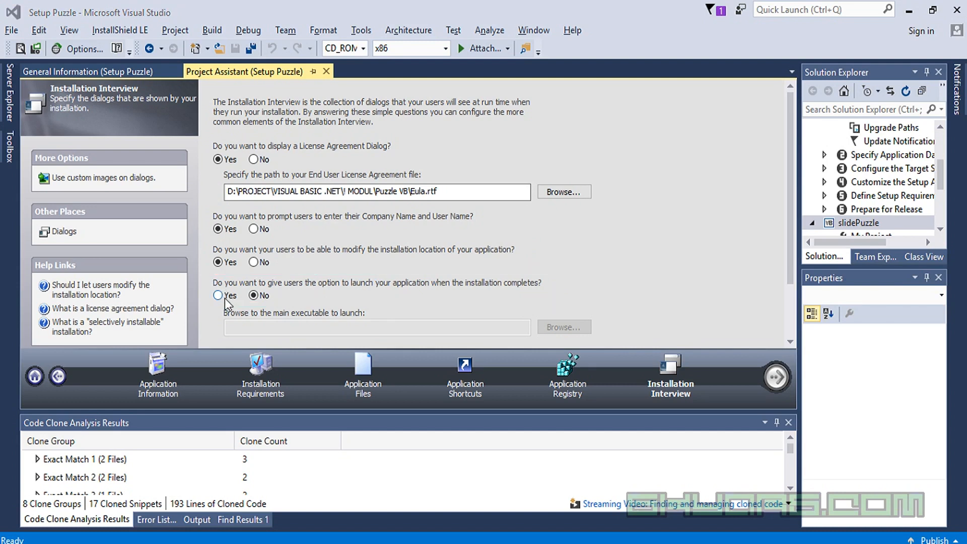
left_click(219, 296)
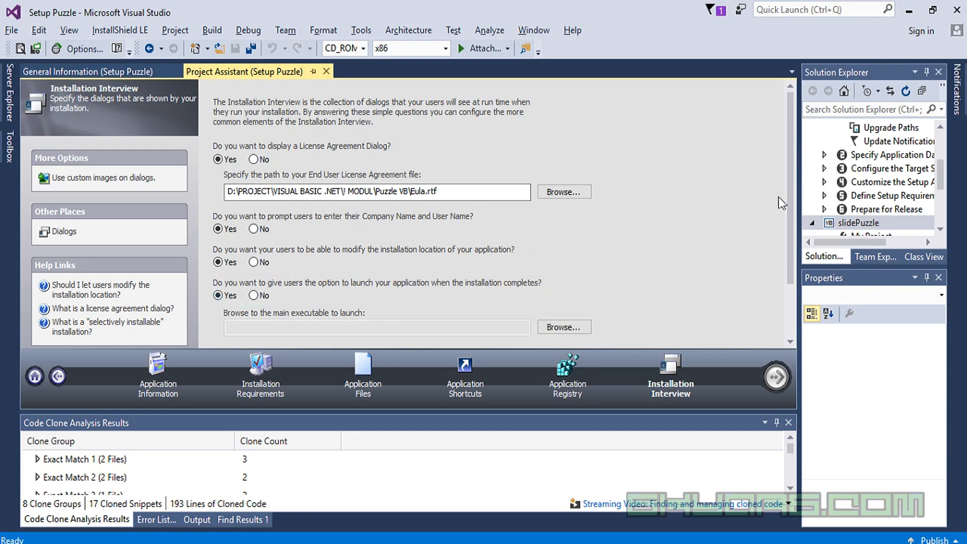
- Set the main executable to launch to slidePuzzle.Primary output from the My Puzzle folder under ProgramFilesFolder and SkyArs Corp
scroll(784, 248, "down", 2)
scroll(784, 249, "down", 2)
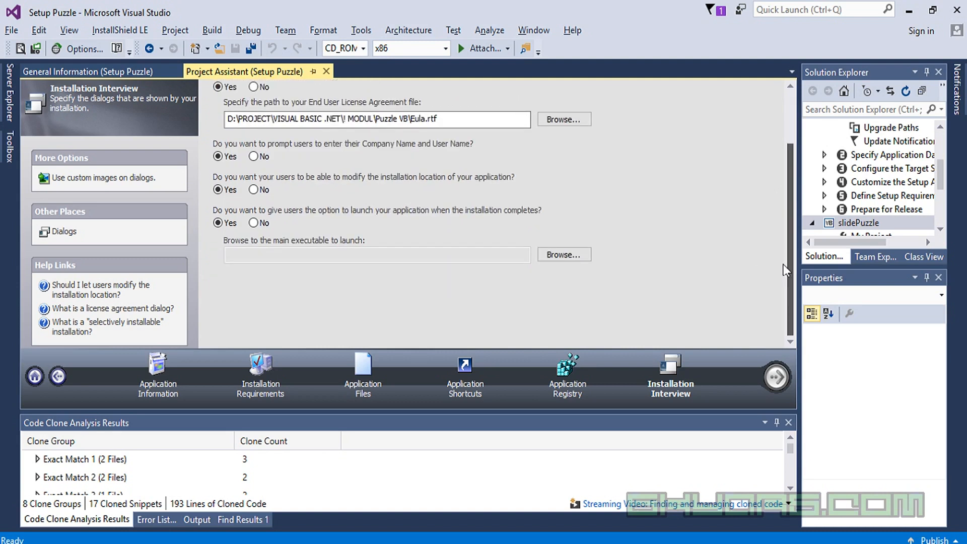
left_click(568, 255)
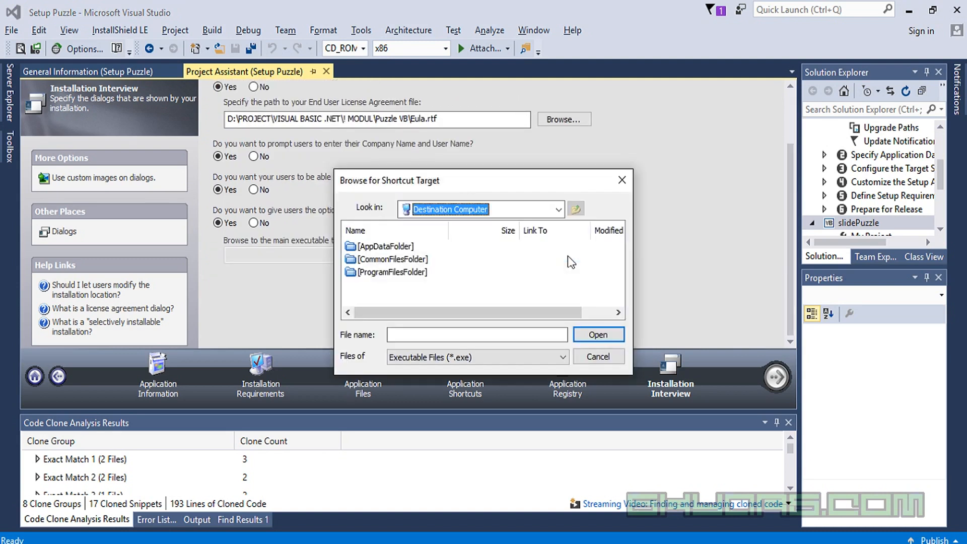
double_click(417, 274)
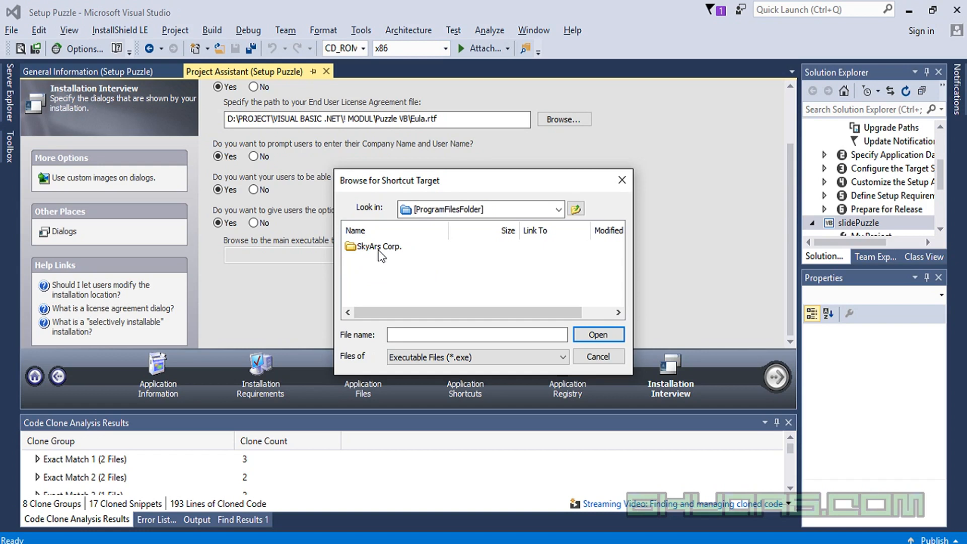
double_click(379, 248)
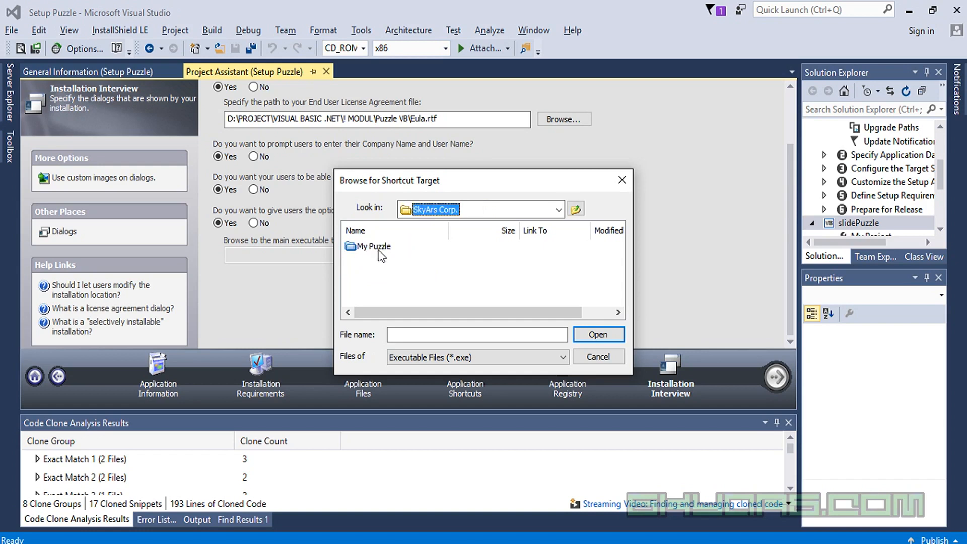
double_click(379, 249)
left_click(385, 250)
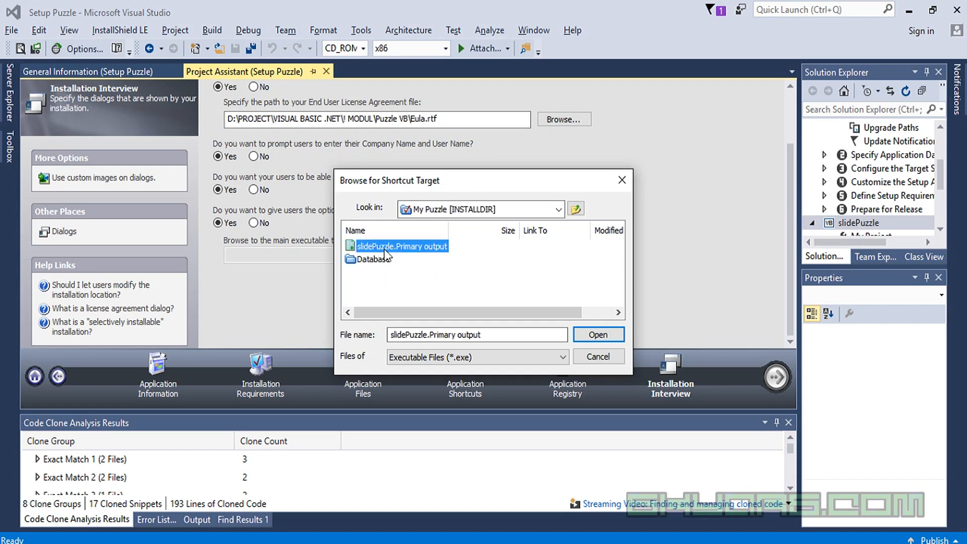
left_click(599, 334)
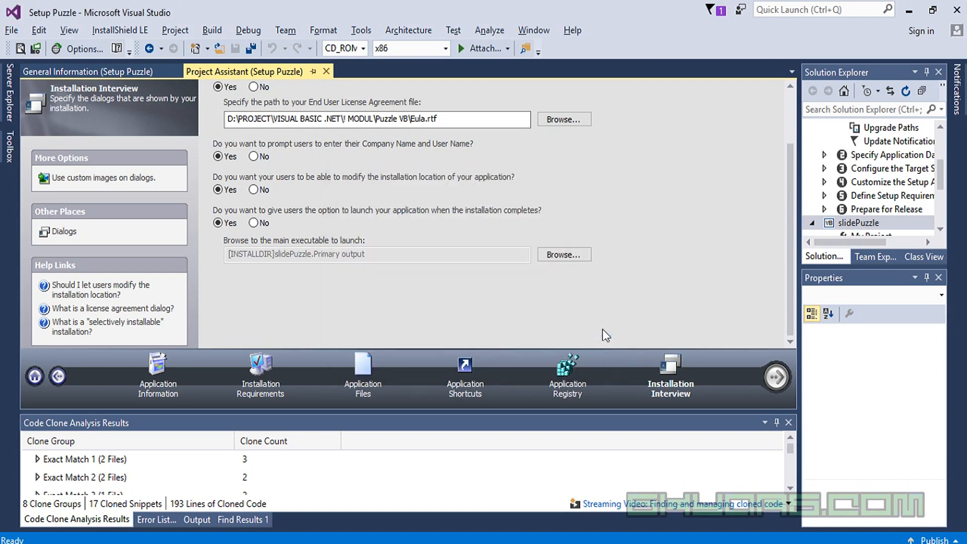
- Open the Configuration Manager for the Setup Puzzle solution
left_click_drag(790, 250, 805, 178)
left_click_drag(941, 176, 945, 141)
left_click(899, 130)
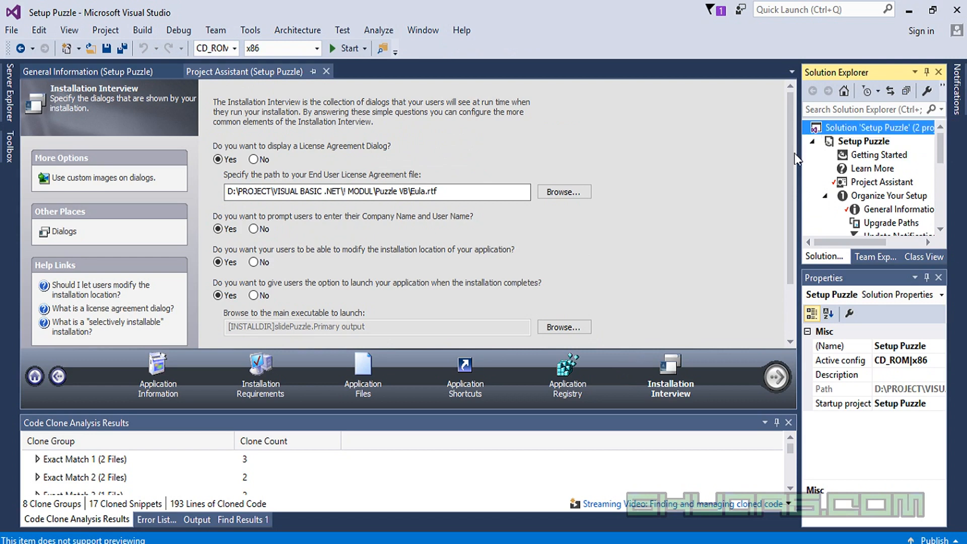
right_click(841, 131)
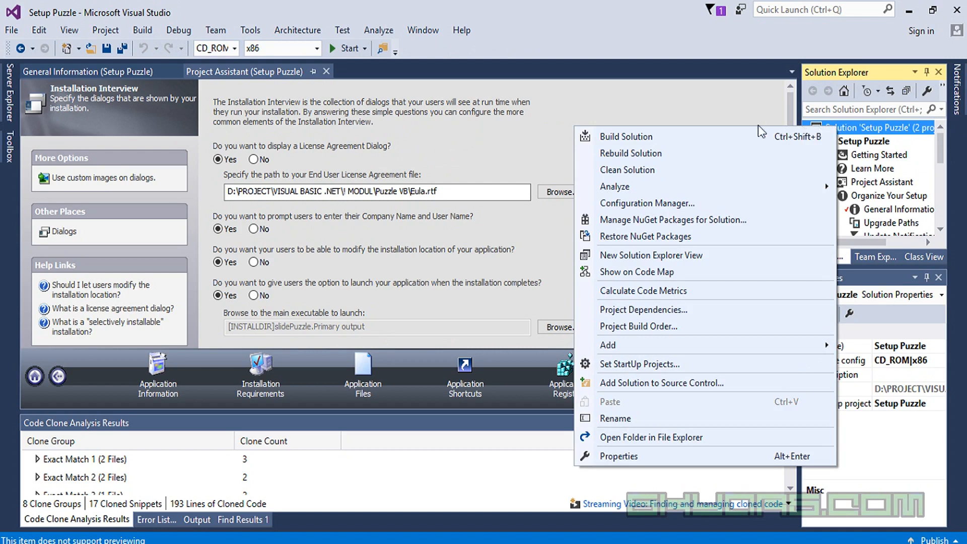
left_click(703, 203)
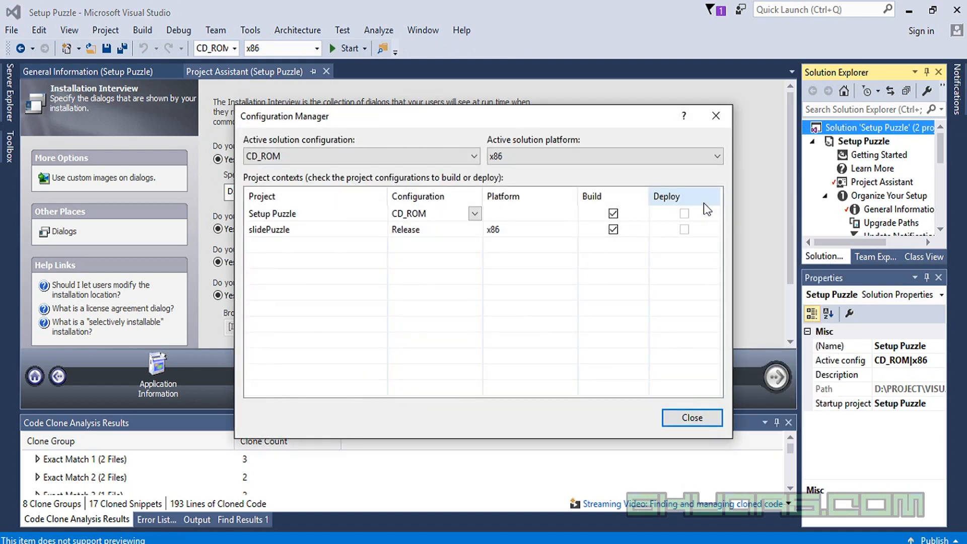
- Check the platform and configuration choices of the slidePuzzle project in the Configuration Manager
left_click(522, 233)
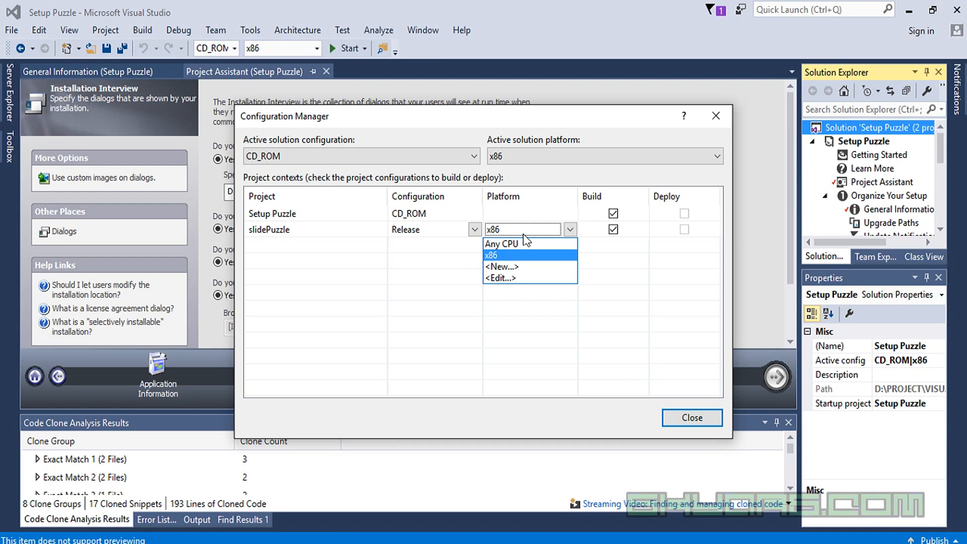
left_click(542, 124)
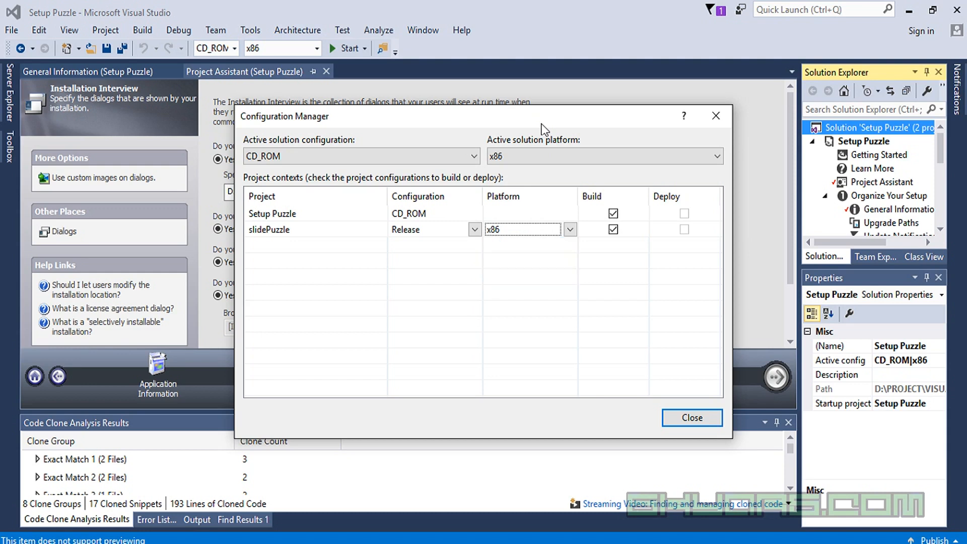
left_click(508, 231)
left_click(510, 233)
left_click(413, 231)
left_click(421, 231)
left_click(439, 214)
left_click(442, 213)
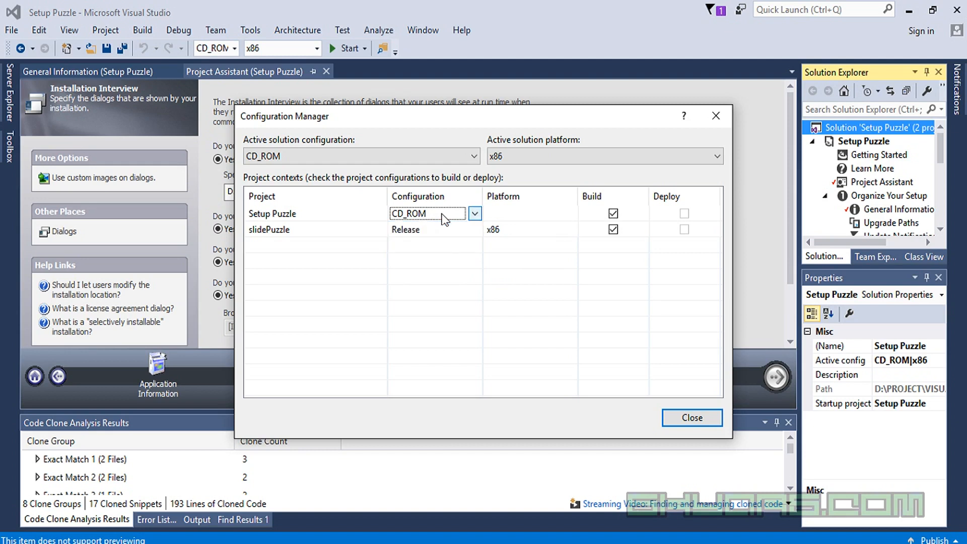
left_click(443, 217)
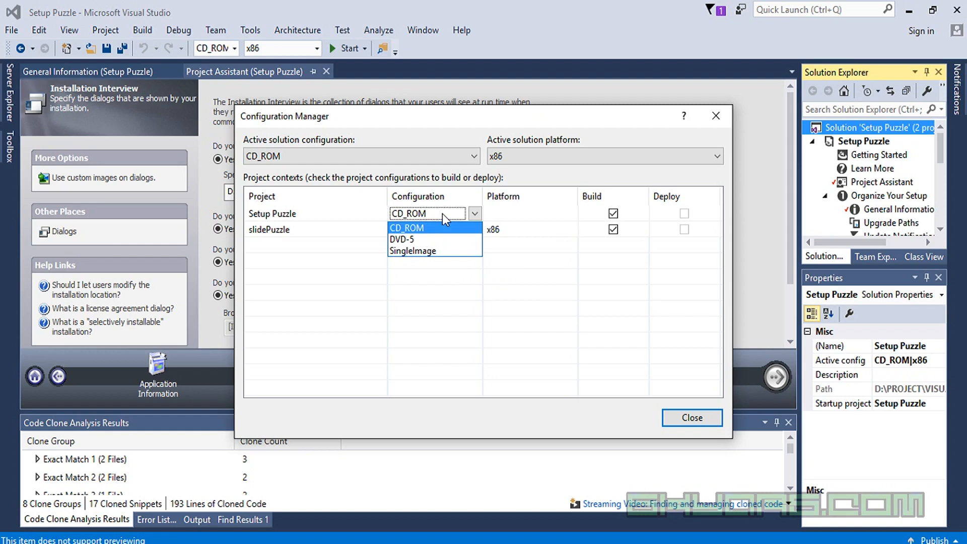
left_click(446, 252)
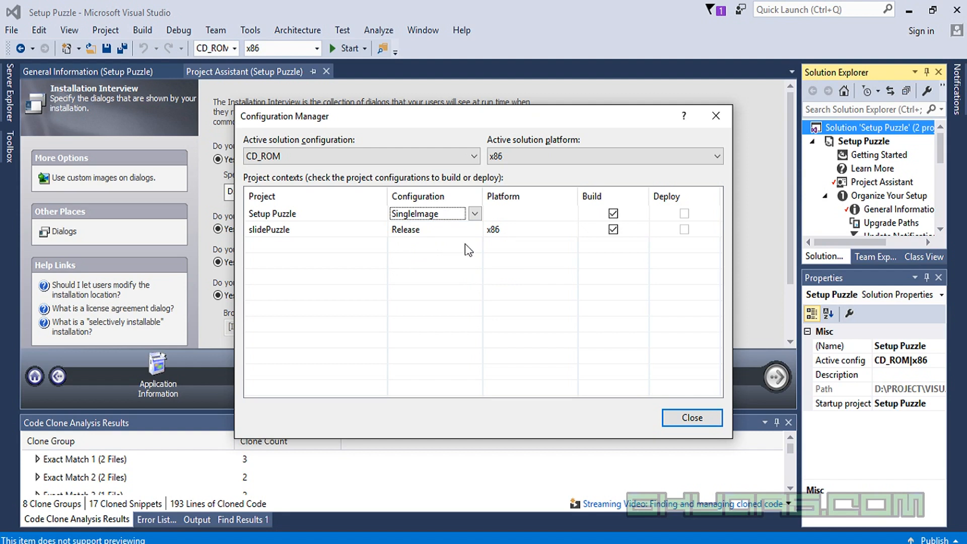
mouse_move(540, 221)
left_mouse_down()
mouse_move(491, 212)
mouse_move(502, 216)
left_mouse_up()
left_click(475, 213)
left_click(473, 227)
mouse_move(533, 215)
left_mouse_down()
mouse_move(485, 215)
mouse_move(497, 222)
left_mouse_up()
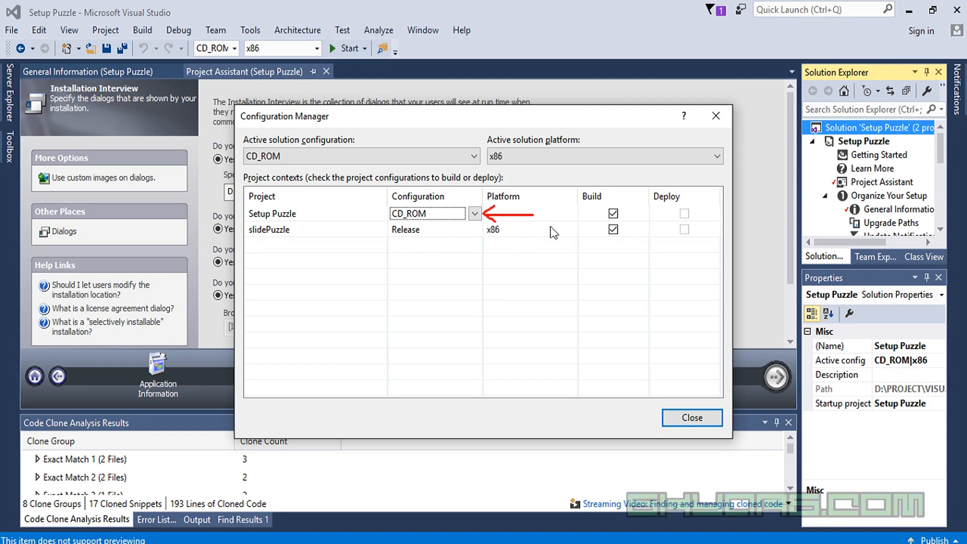
- Set the Setup Puzzle project's configuration to SingleImage and close the Configuration Manager
left_click(475, 213)
left_click(454, 251)
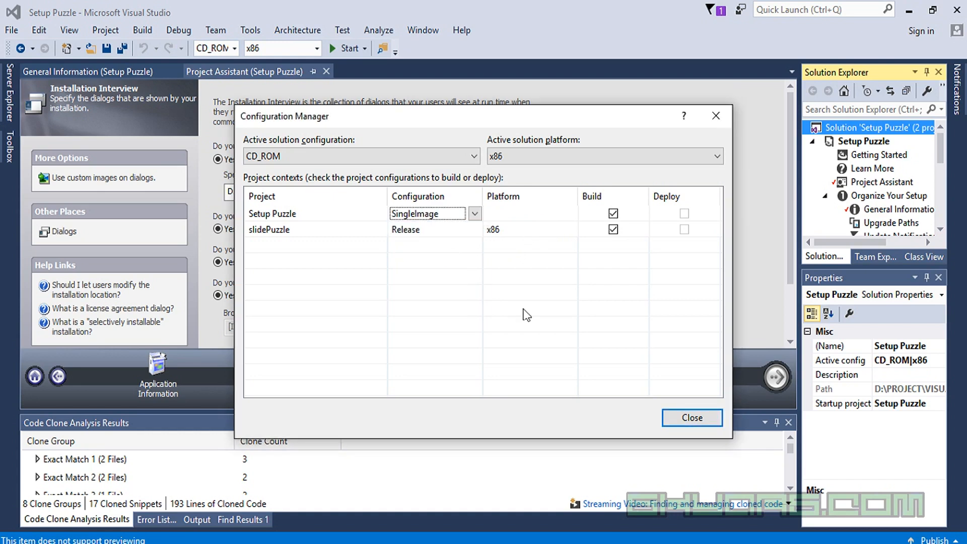
left_click(681, 418)
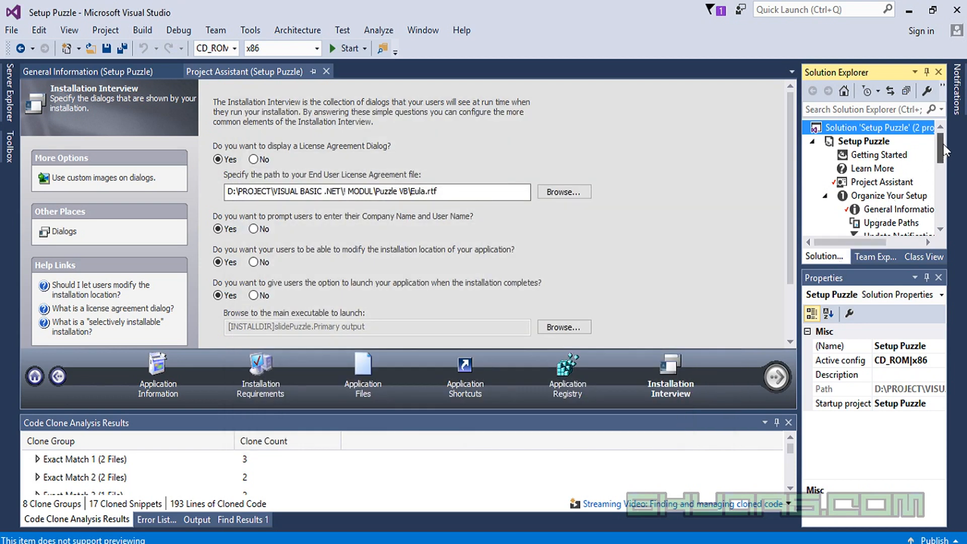
- Build the whole Setup Puzzle solution
scroll(942, 146, "down", 5)
scroll(938, 151, "up", 5)
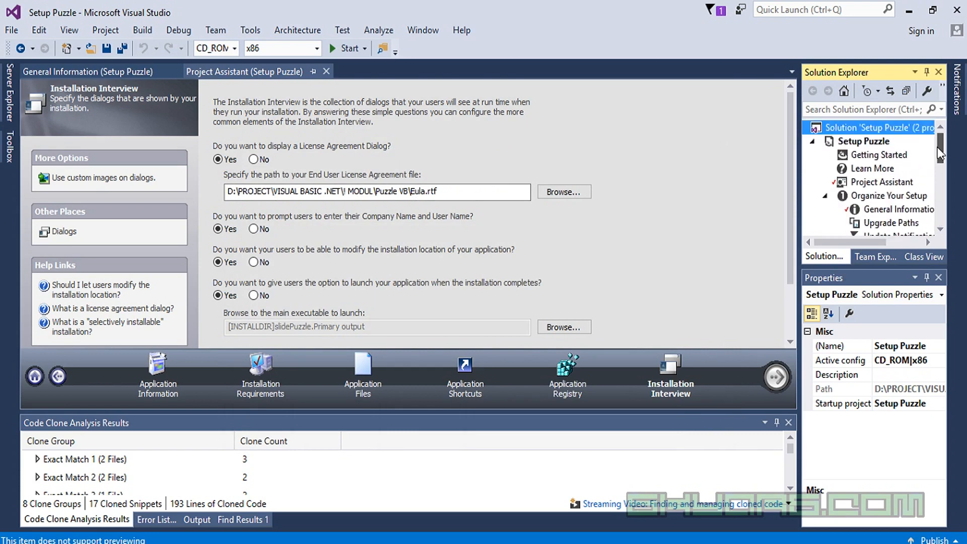
right_click(853, 131)
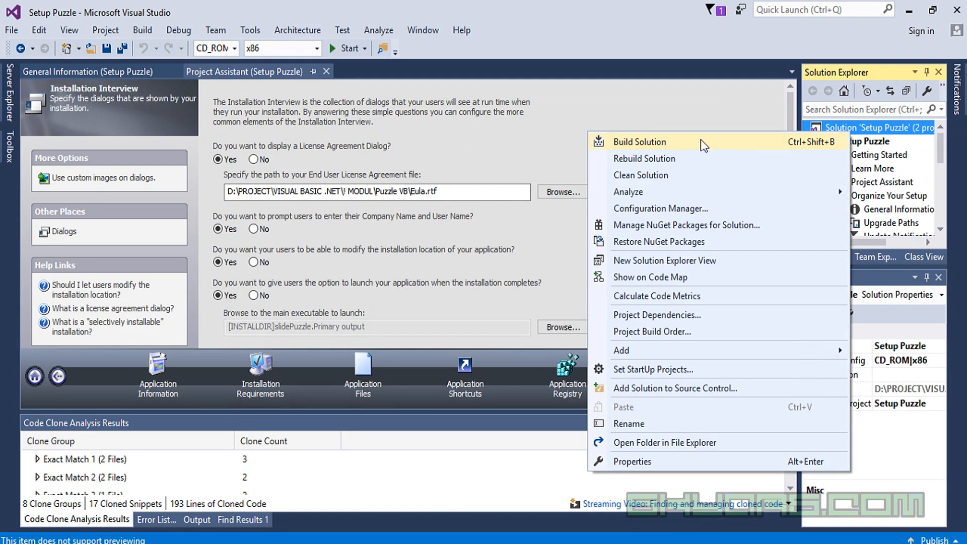
left_click(668, 146)
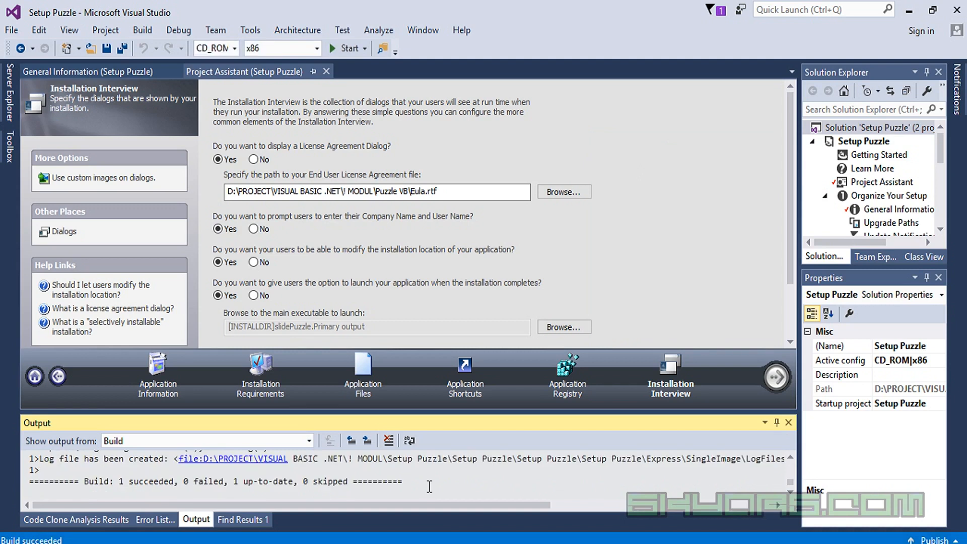
- Examine the summary and log file lines at the end of the build output
left_click_drag(405, 482, 51, 482)
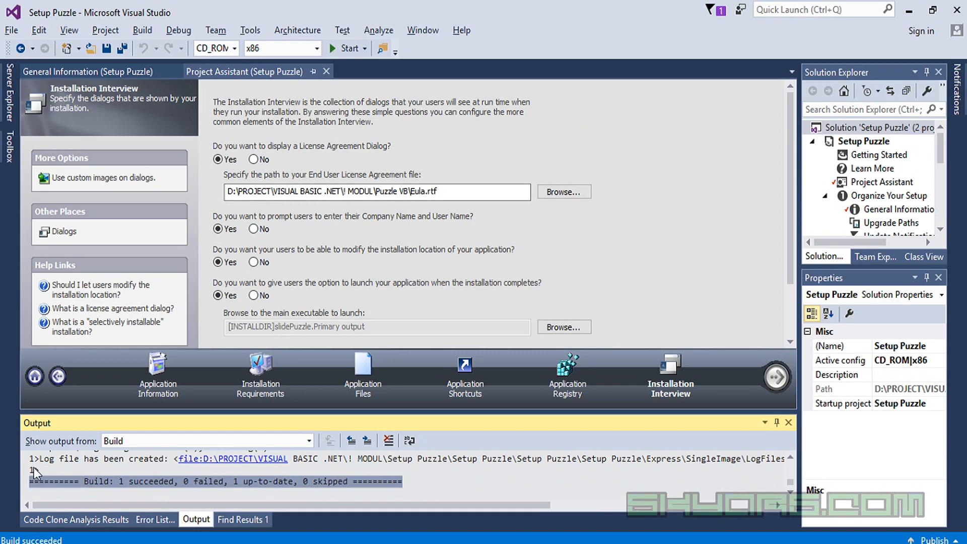
left_click_drag(28, 466, 243, 470)
mouse_move(370, 470)
left_mouse_down()
mouse_move(438, 471)
mouse_move(431, 499)
left_mouse_up()
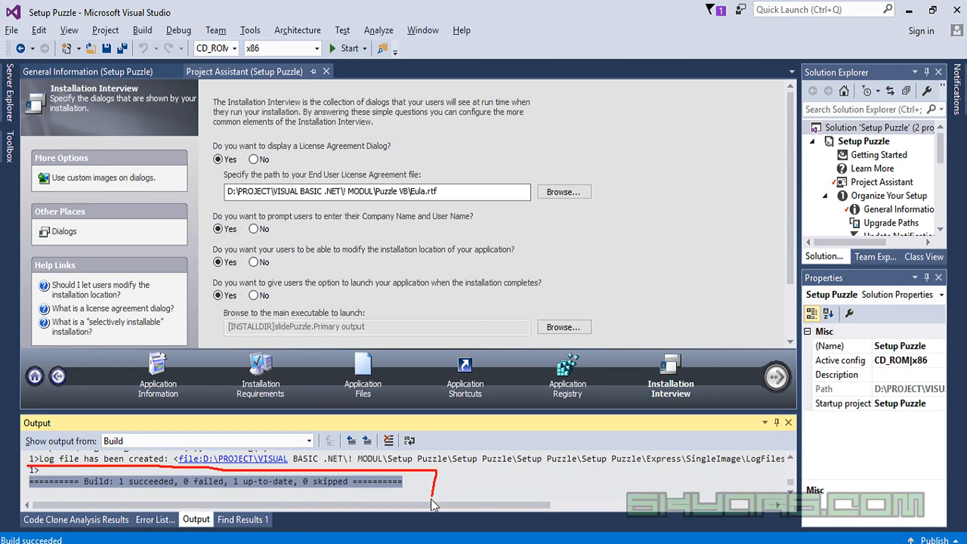
left_click_drag(316, 503, 128, 501)
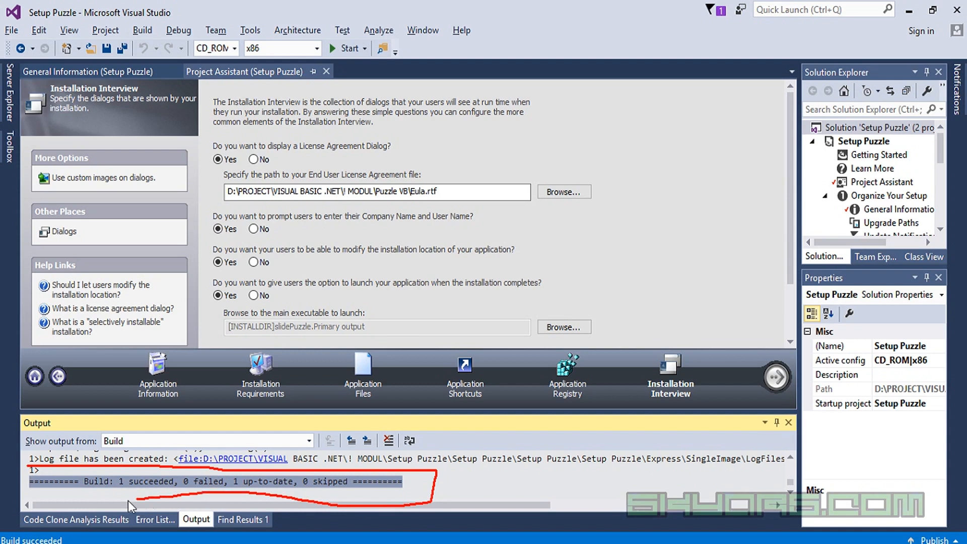
mouse_move(54, 501)
left_mouse_down()
mouse_move(30, 485)
mouse_move(29, 470)
left_mouse_up()
key("Escape")
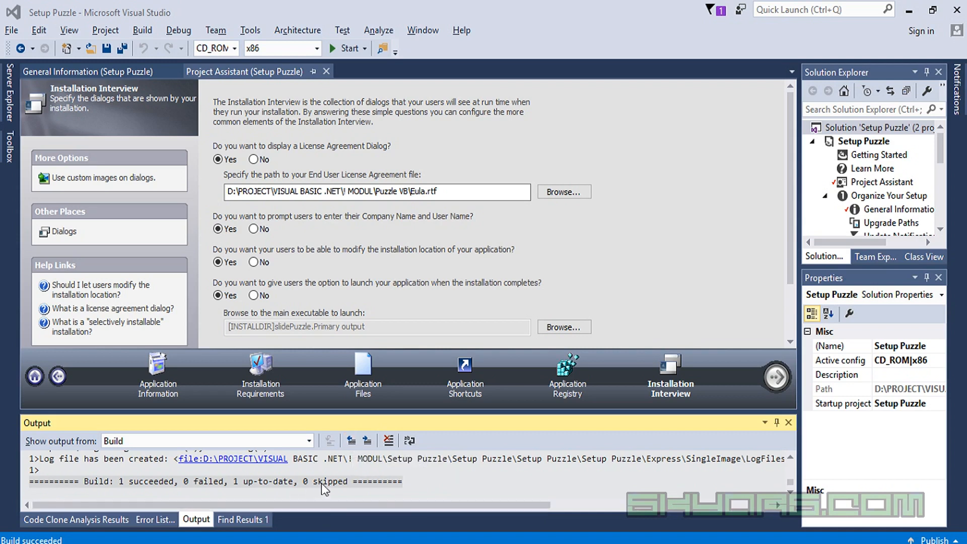
left_click_drag(410, 480, 23, 462)
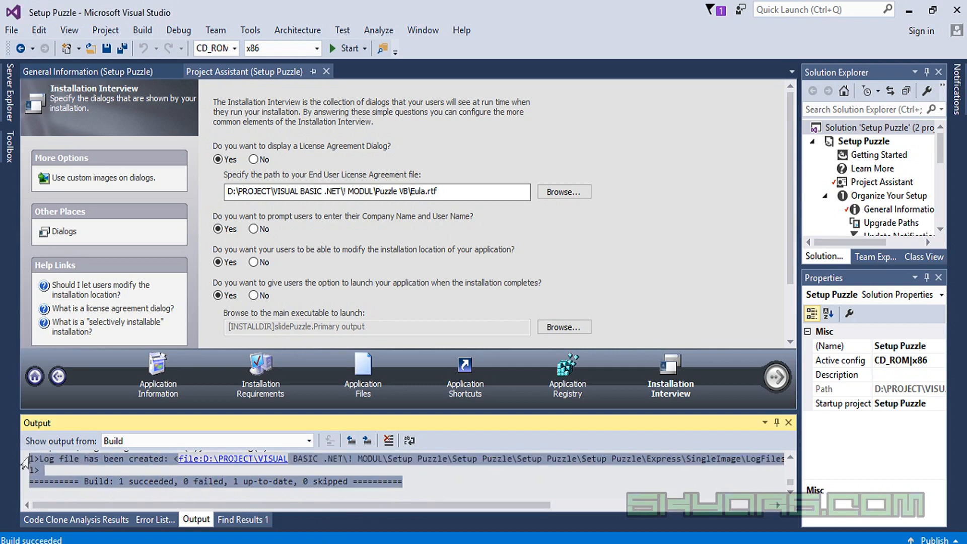
- Switch to File Explorer and open the nested Setup Puzzle folders inside ! MODUL down to the Express folder
left_click(343, 543)
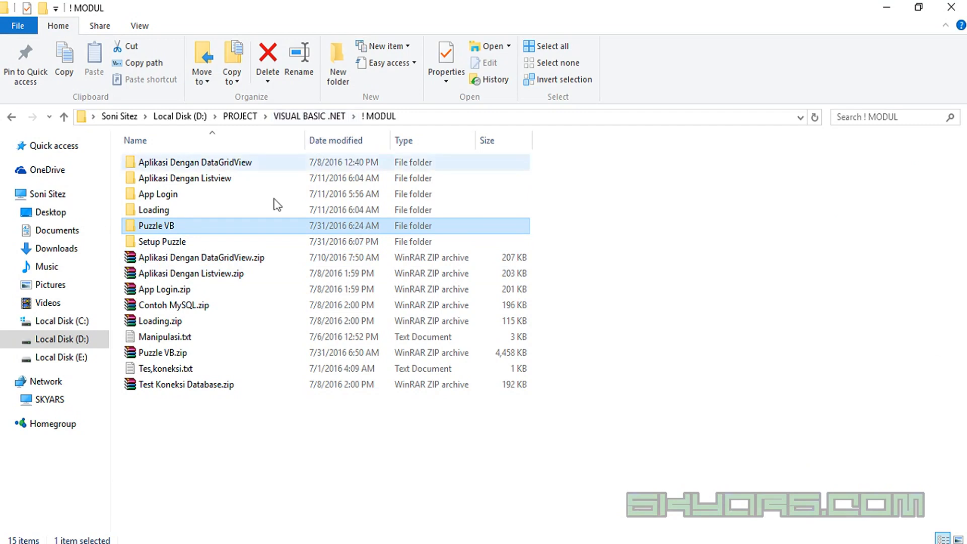
left_click(192, 246)
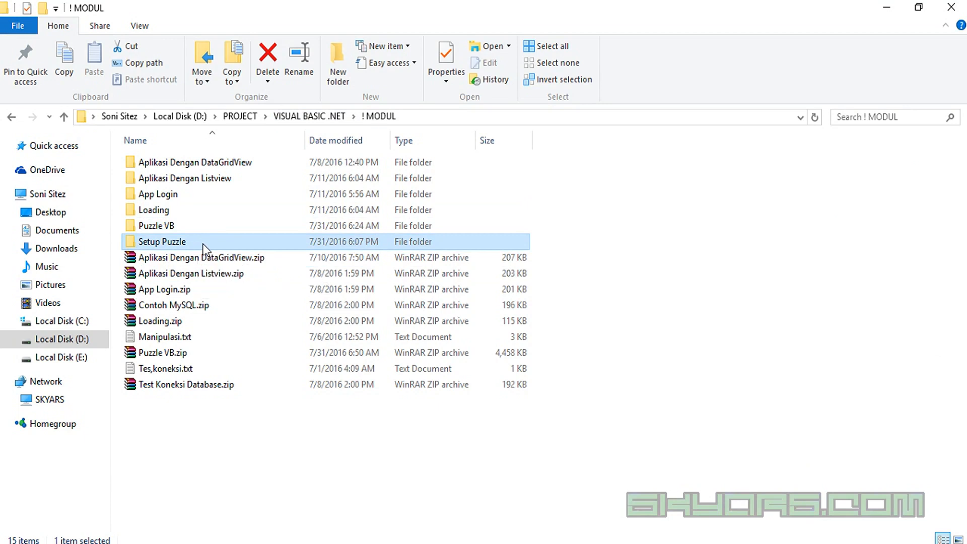
double_click(203, 244)
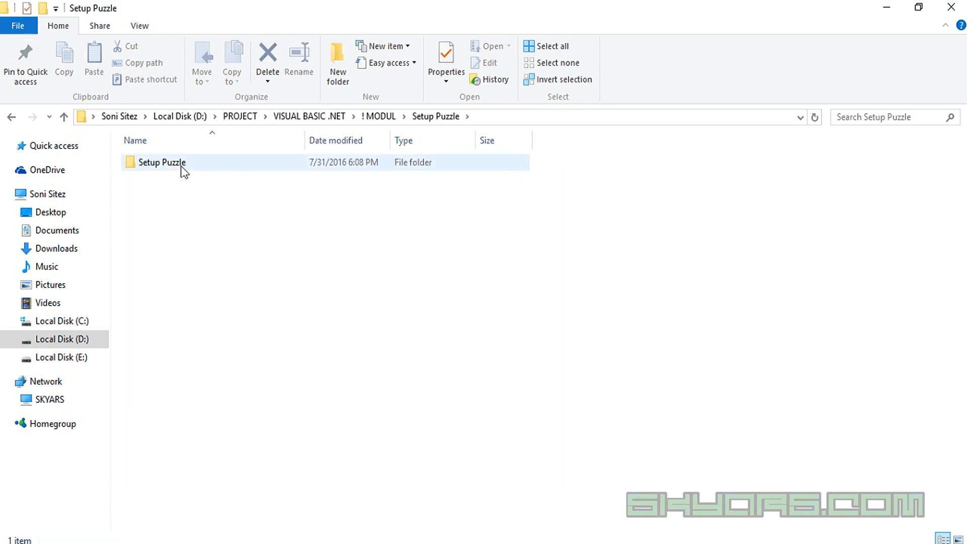
double_click(182, 171)
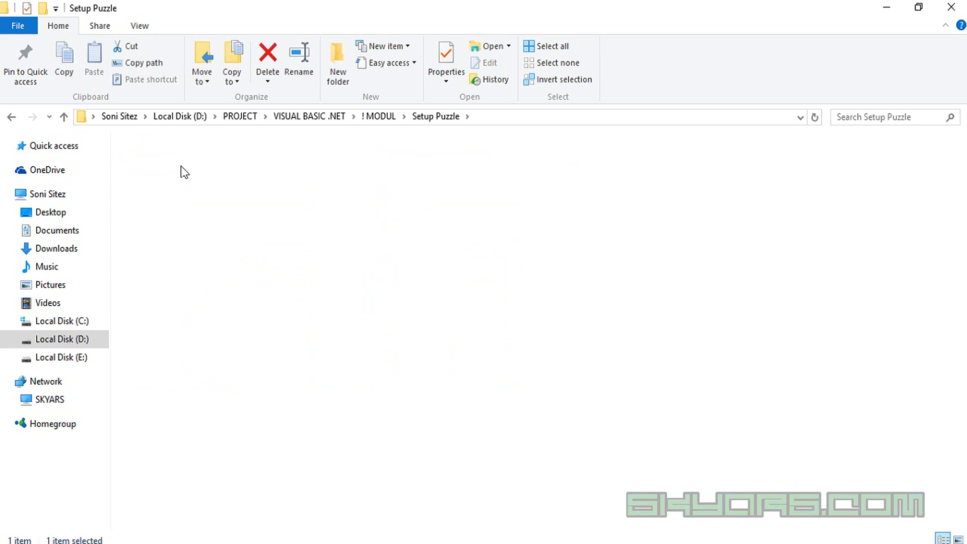
left_click(197, 183)
double_click(197, 183)
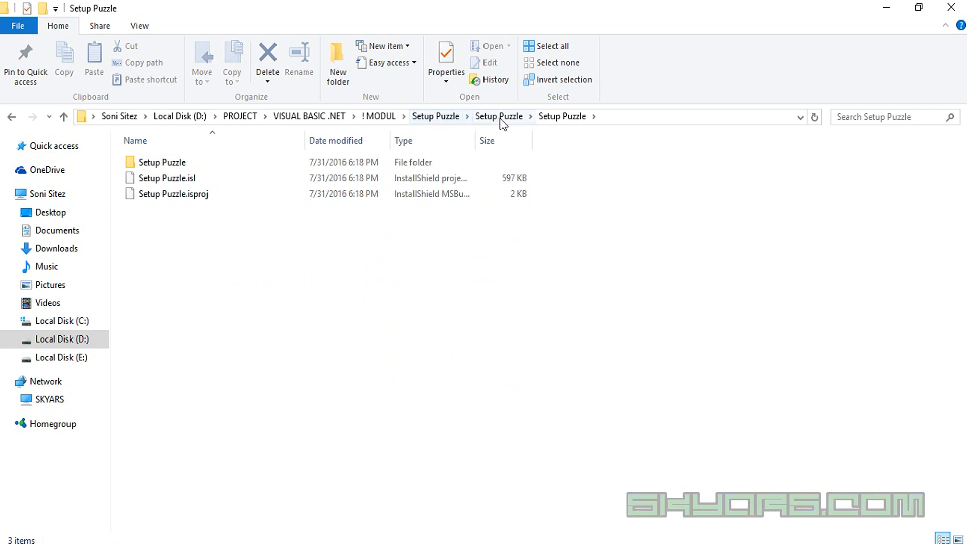
double_click(220, 166)
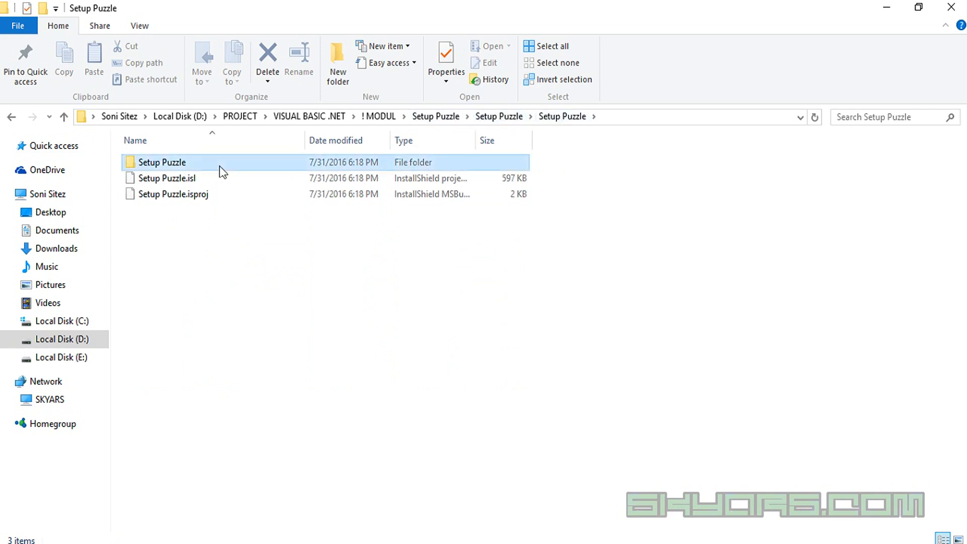
double_click(222, 171)
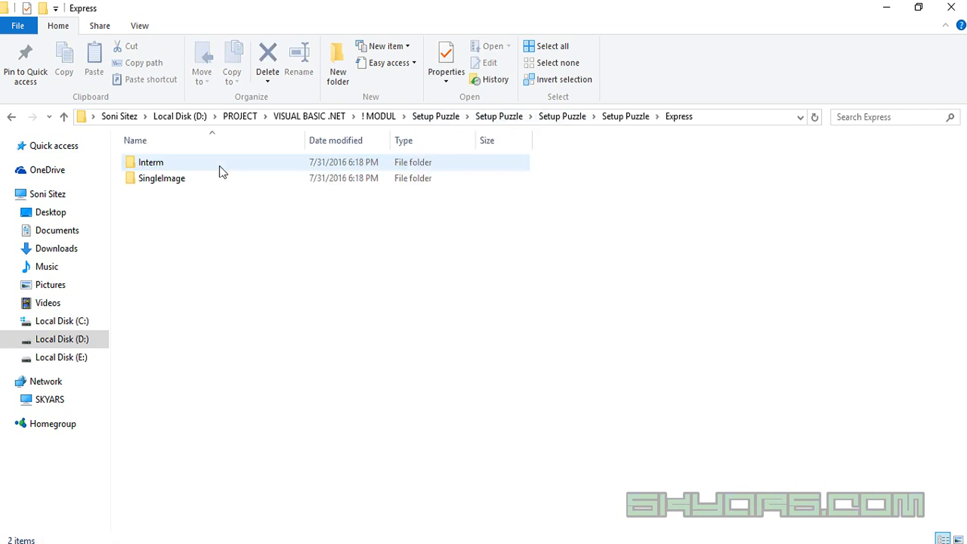
- Open the build output folder SingleImage\DiskImages\DISK1 inside Express
left_click(216, 187)
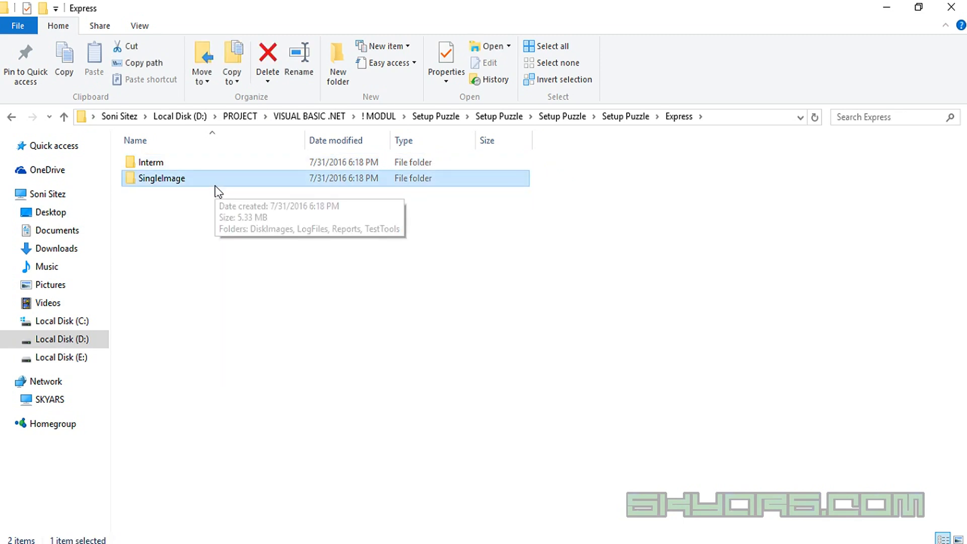
double_click(186, 180)
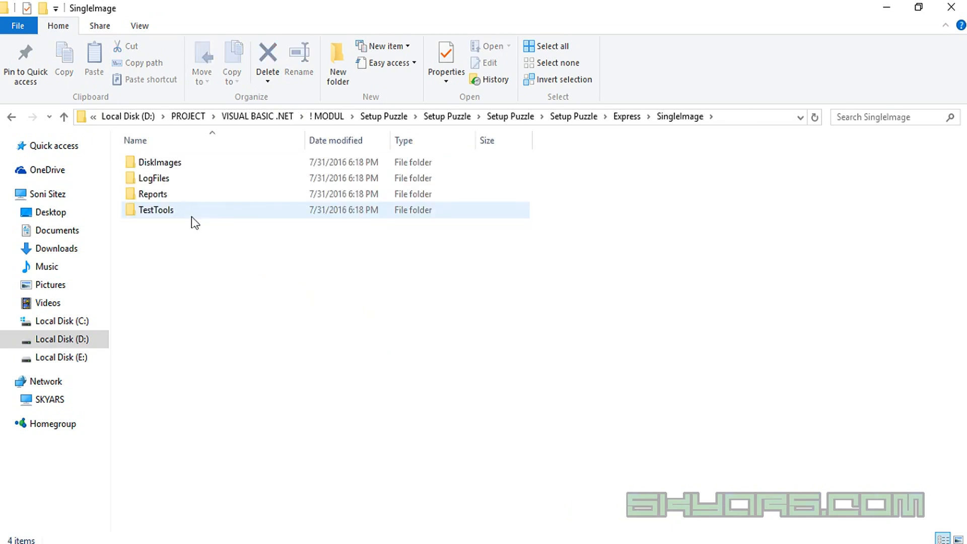
double_click(170, 166)
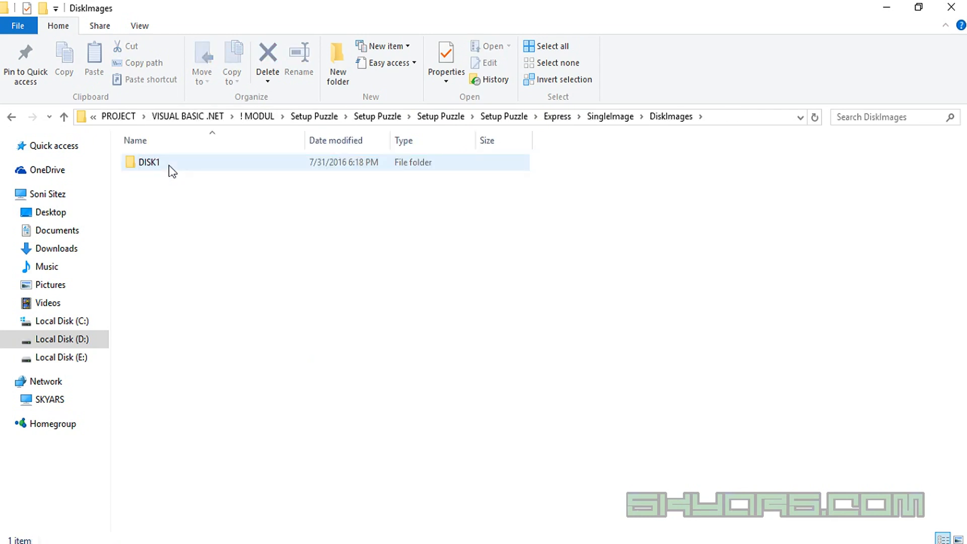
double_click(170, 166)
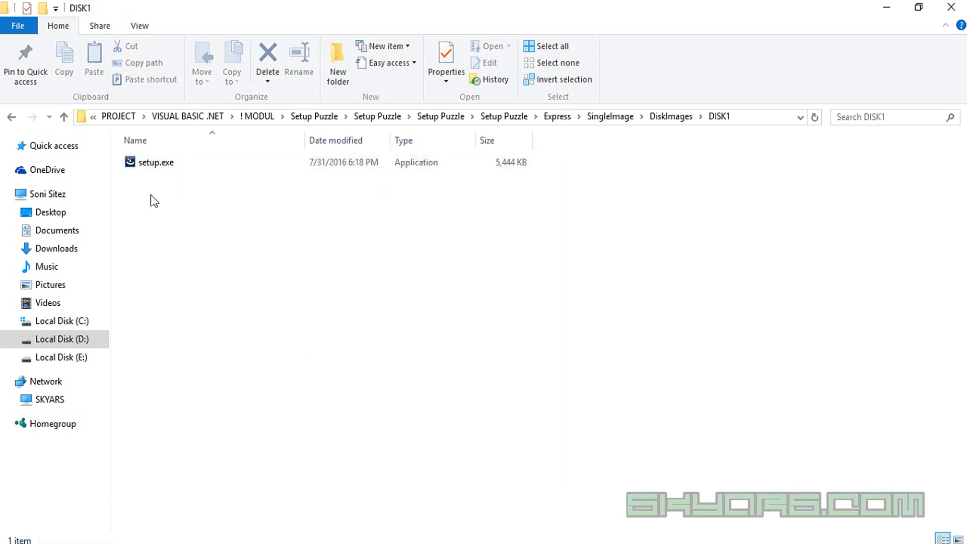
- Copy the generated setup.exe from the DISK1 folder
left_click(149, 163)
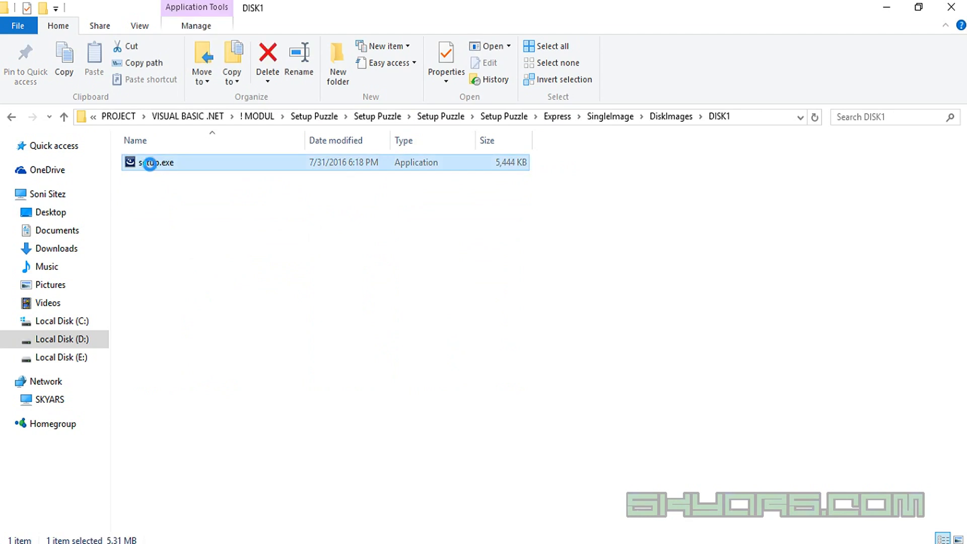
right_click(150, 163)
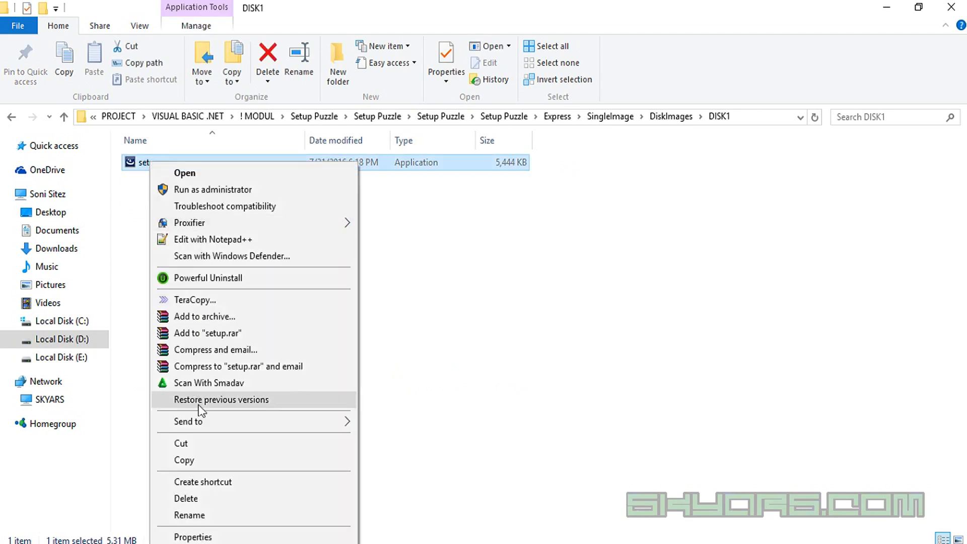
left_click(214, 461)
- Minimize the open windows and create a folder named My First Game on the desktop
left_click(887, 11)
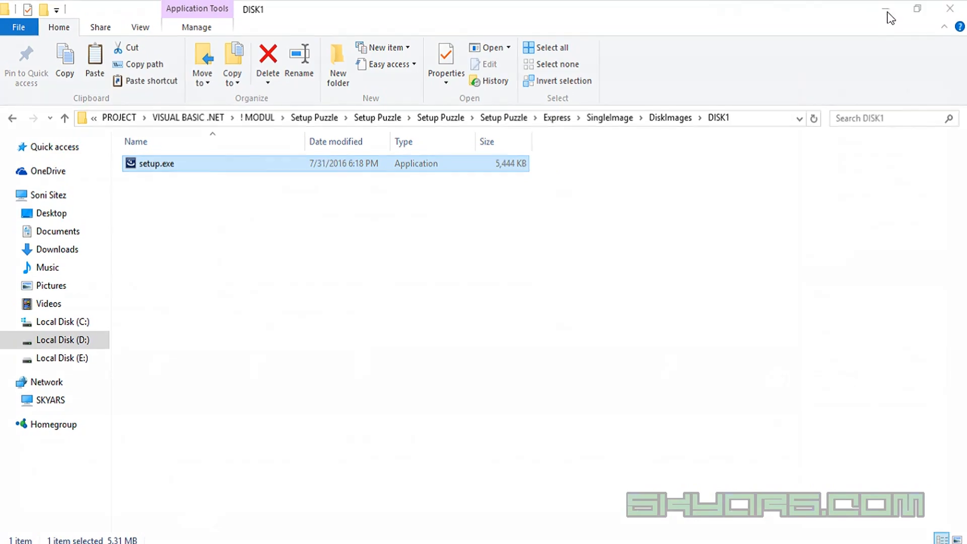
left_click(909, 7)
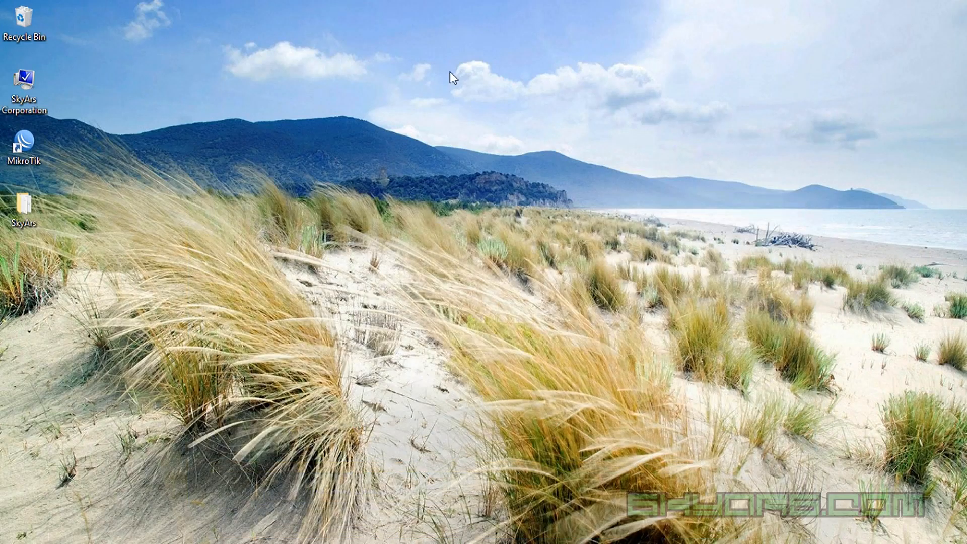
right_click(354, 75)
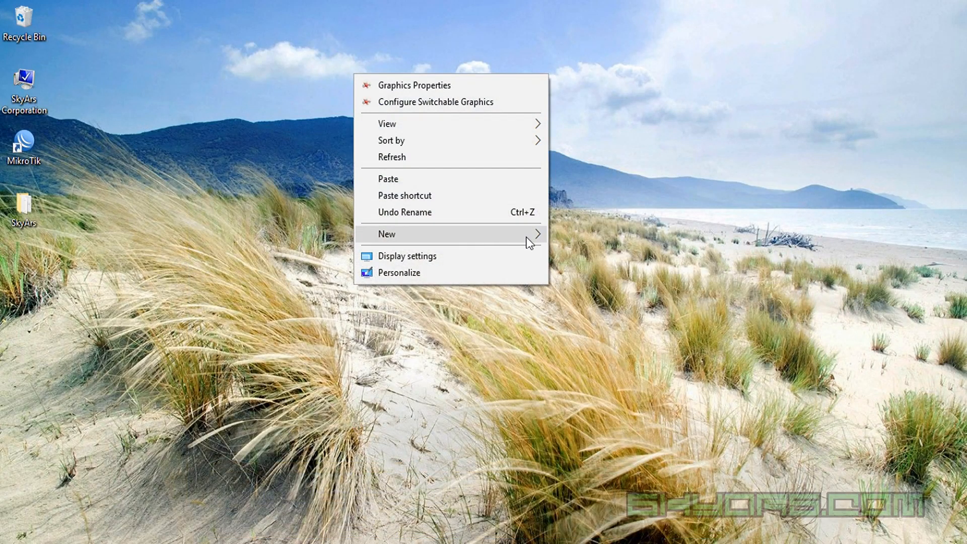
left_click(510, 237)
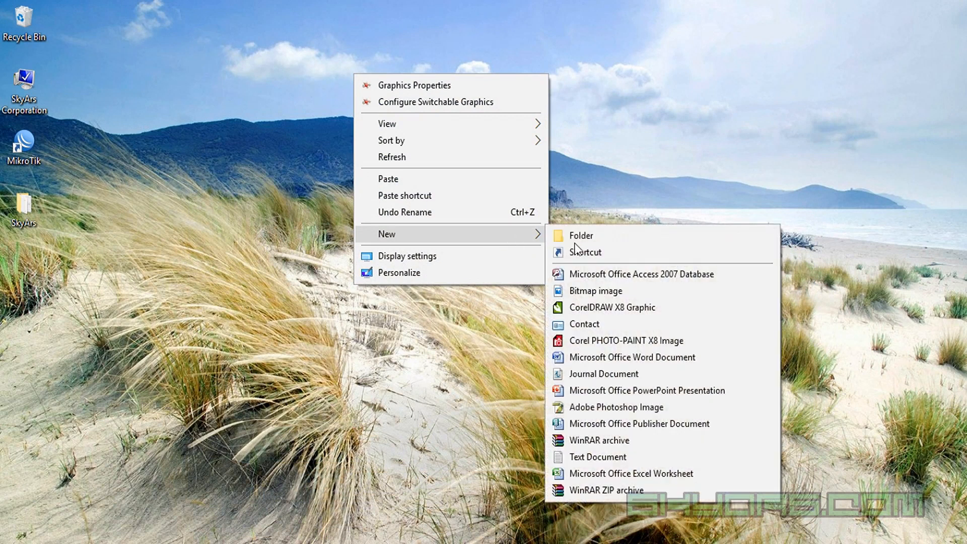
left_click(575, 233)
type("My Fir")
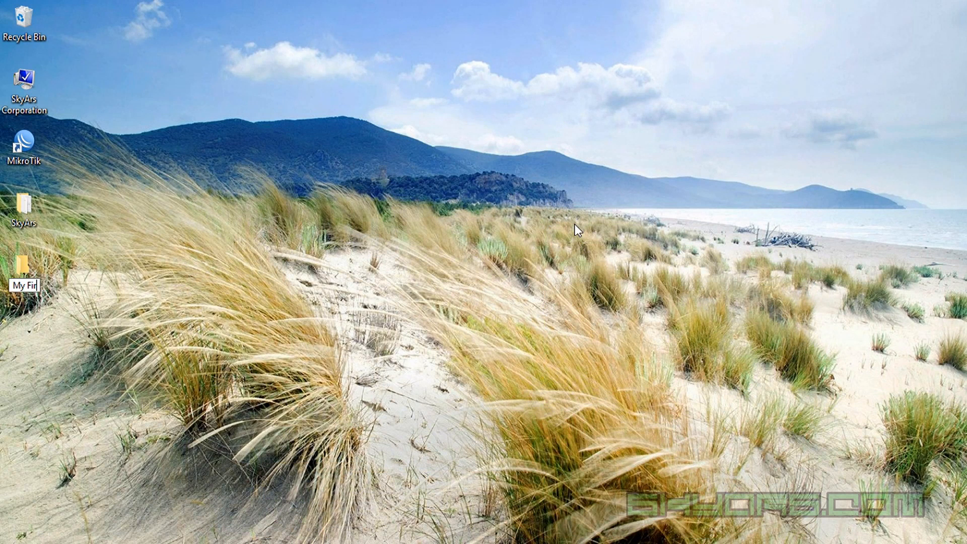
type("st Game")
left_click(343, 195)
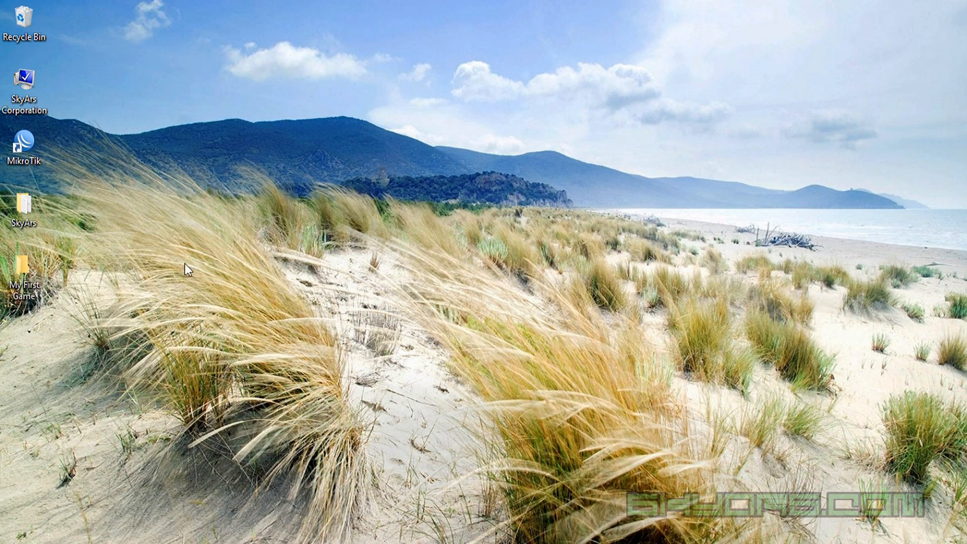
- Paste the copied setup.exe into the My First Game folder
double_click(36, 283)
right_click(339, 212)
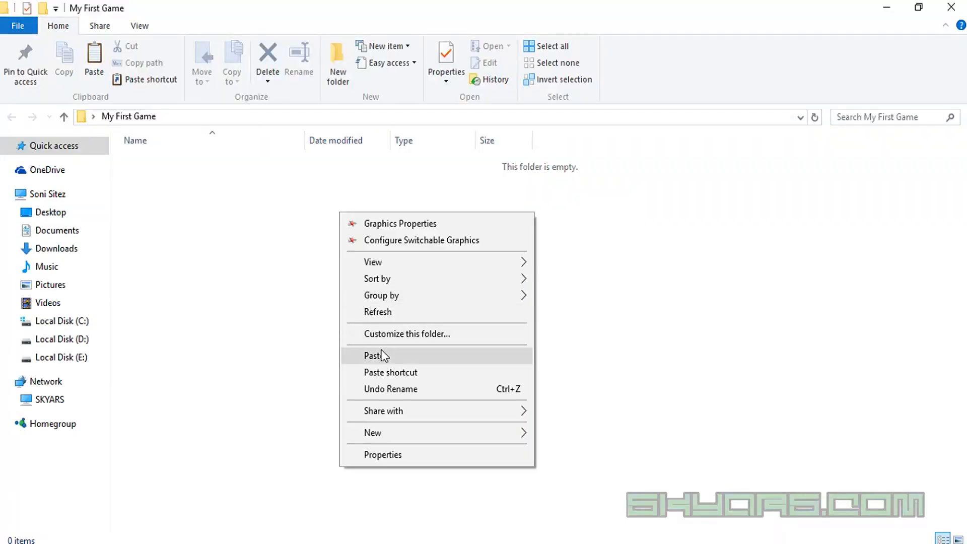
left_click(381, 355)
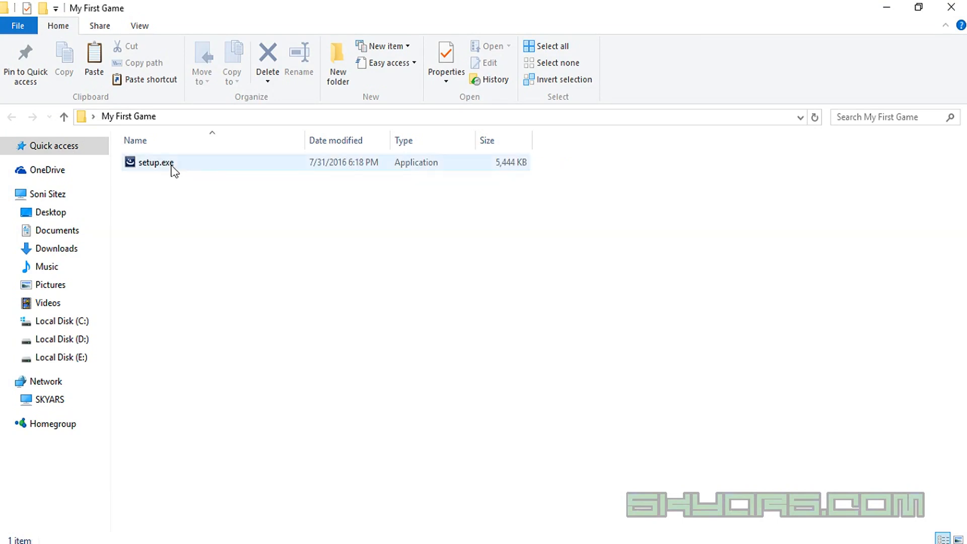
- Run setup.exe from My First Game and continue past the wizard's welcome page
left_click(157, 162)
right_click(172, 169)
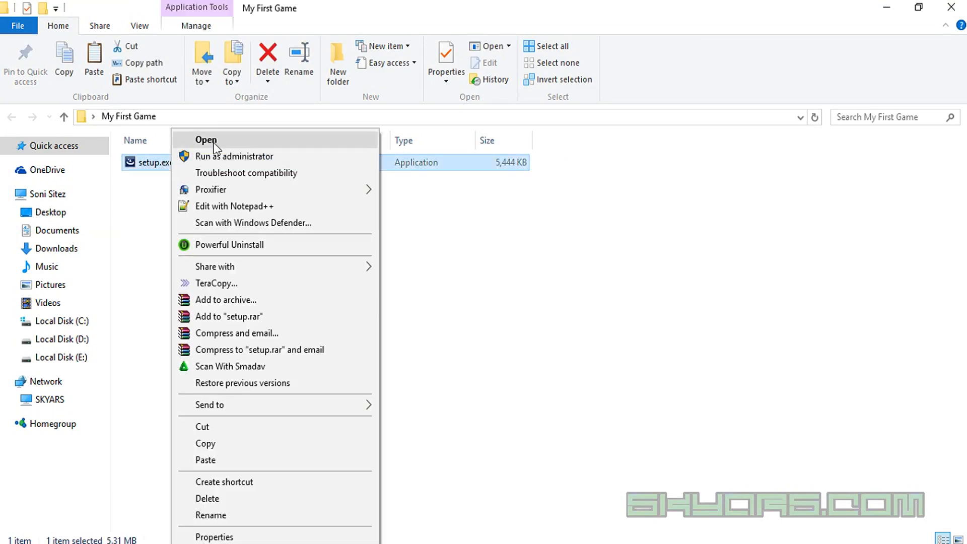
left_click(215, 139)
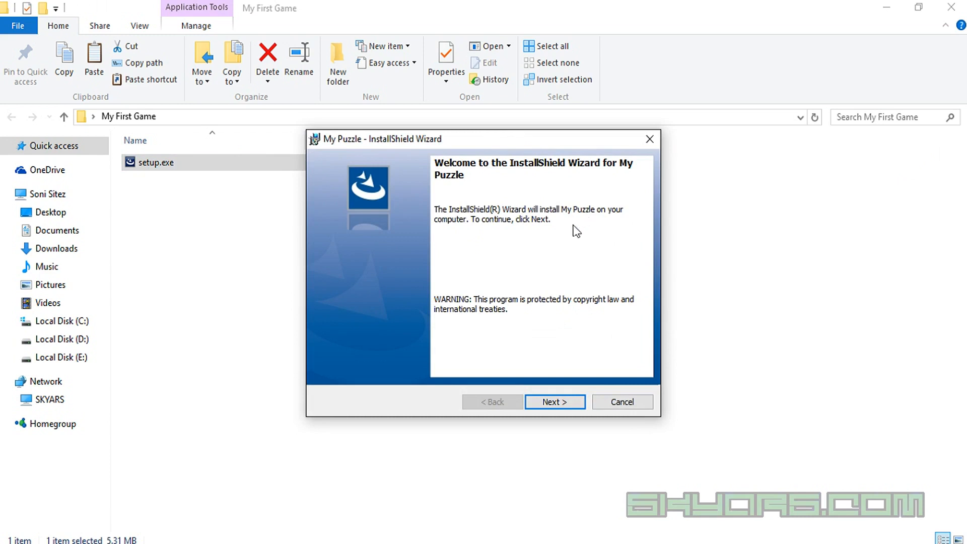
left_click(557, 403)
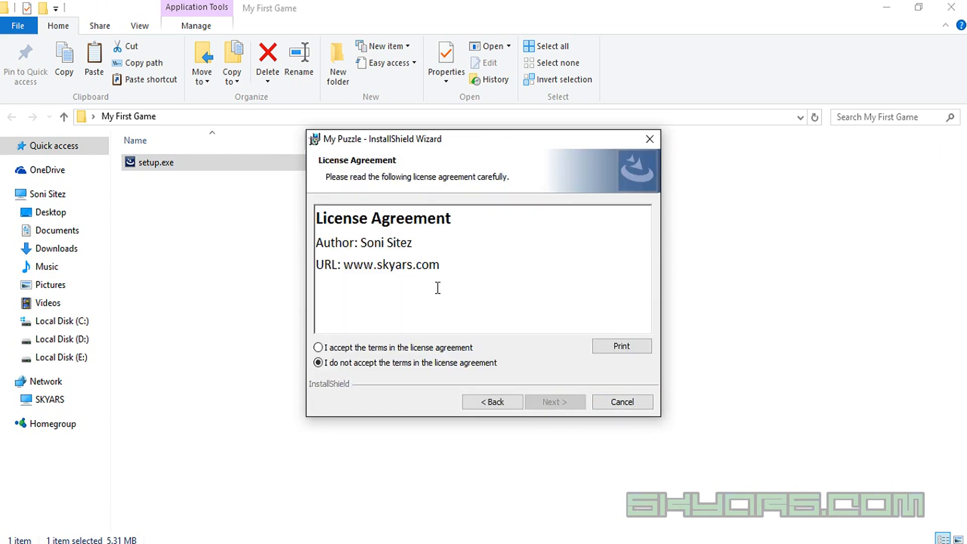
- Review the license agreement text, accept its terms and continue to the customer information page
left_click(471, 274)
key("ctrl+a")
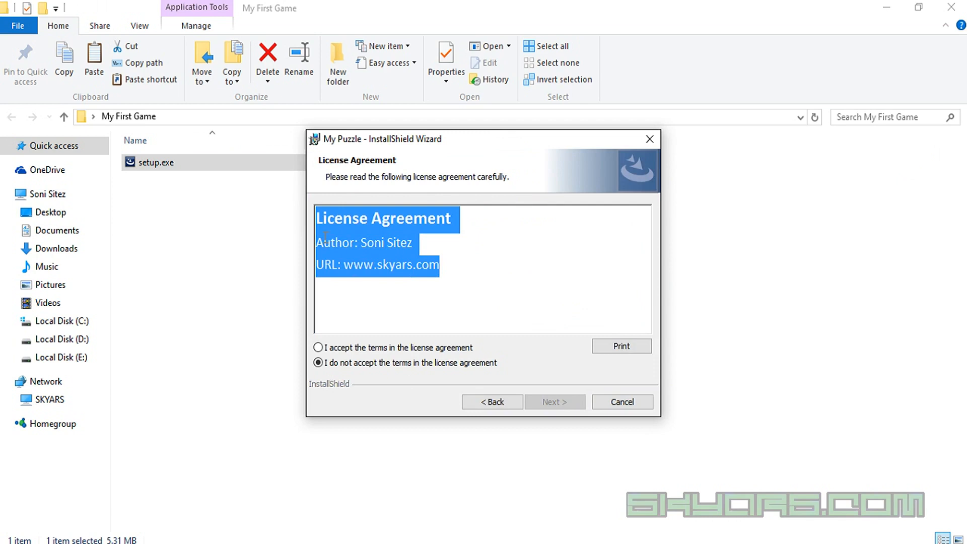
left_click(395, 272)
left_click(318, 347)
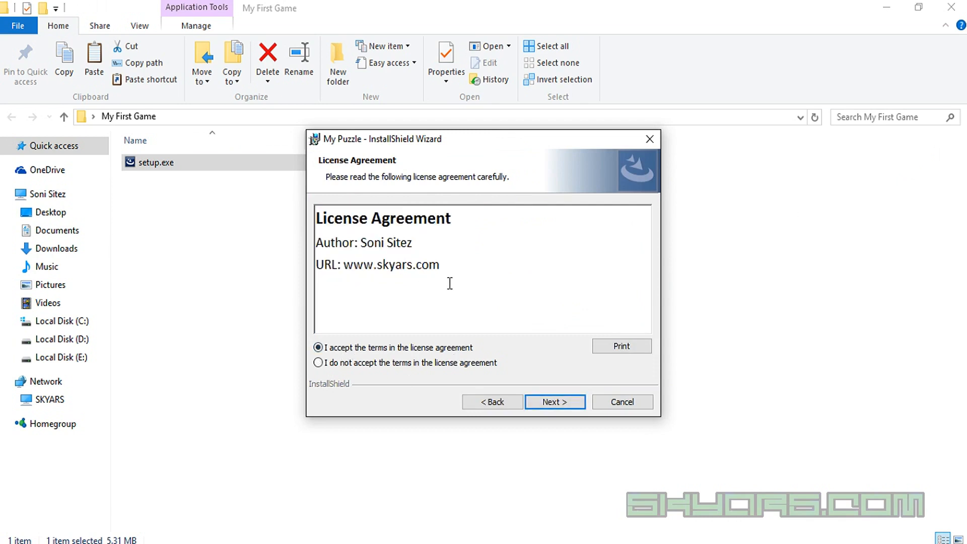
left_click(552, 398)
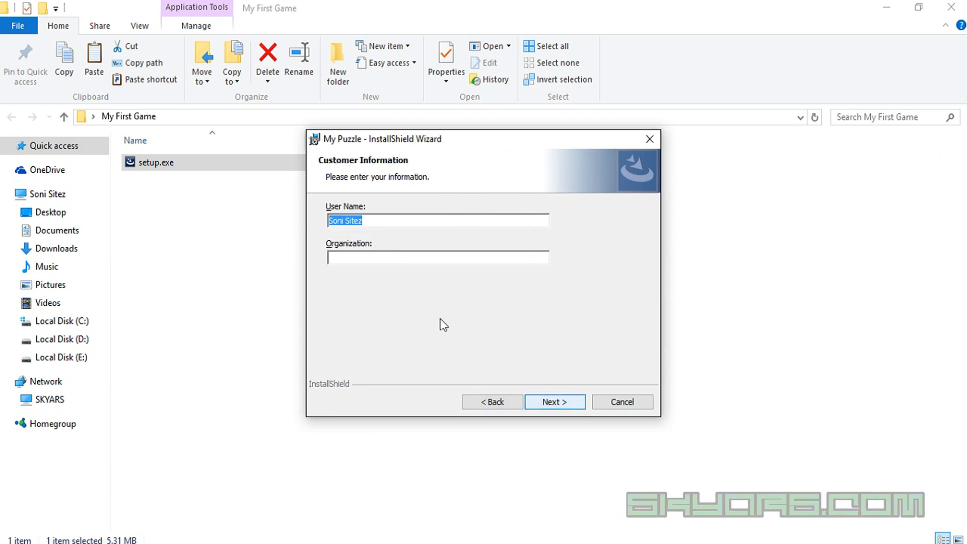
- Enter SkyArs Corp. as the organization and continue to the destination folder page
left_click(399, 256)
type("Sky")
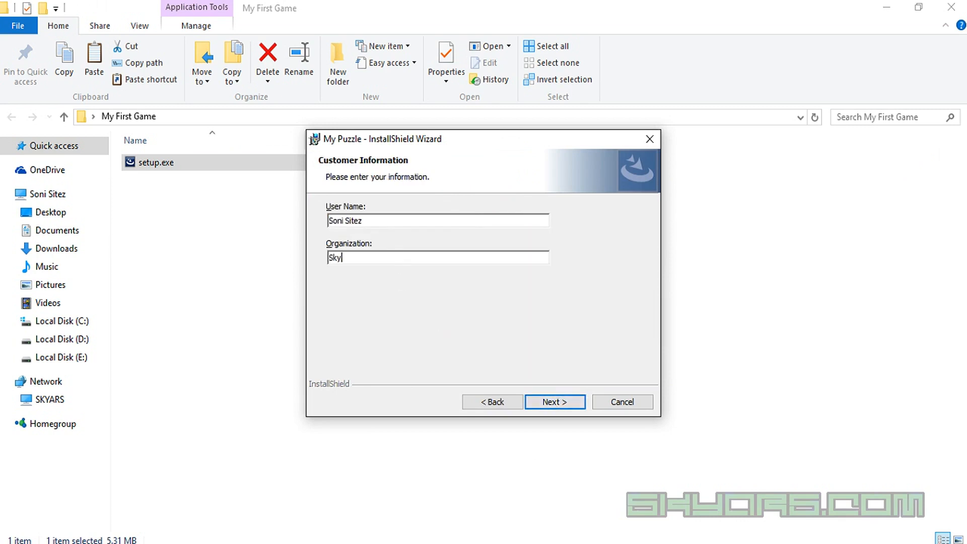
type("Ars Corp.")
left_click(560, 406)
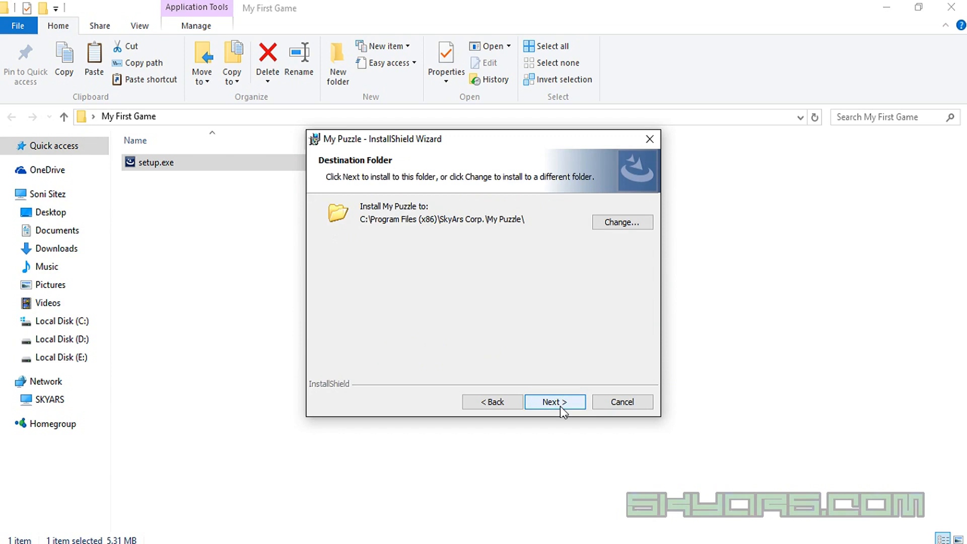
- Install My Puzzle to the default destination folder, minimize the My First Game window and refresh the desktop
left_click(560, 403)
left_click(560, 406)
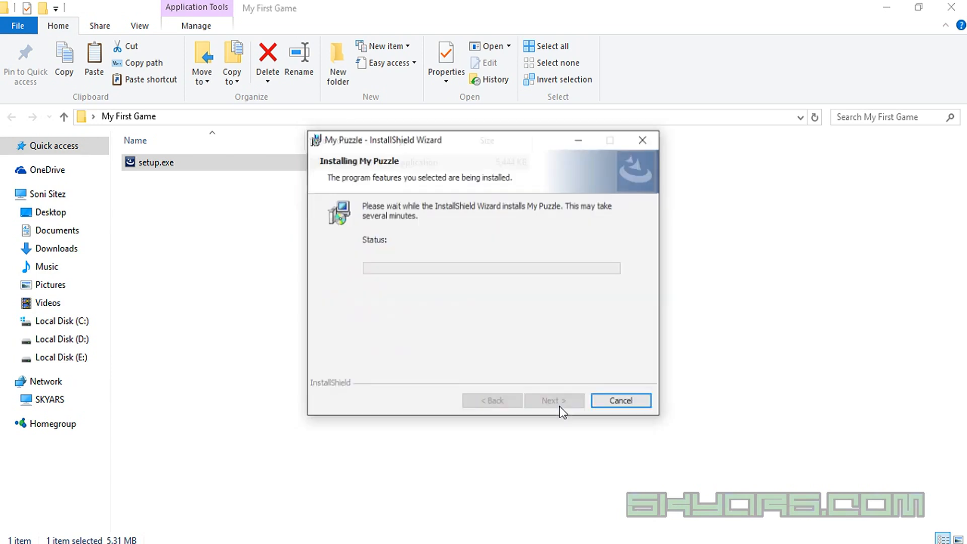
left_click(886, 8)
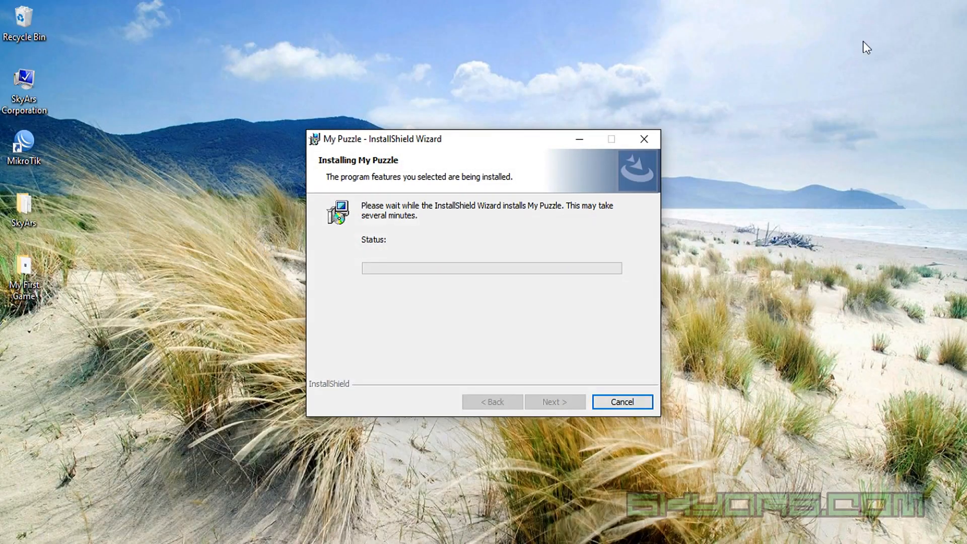
right_click(494, 45)
left_click(545, 126)
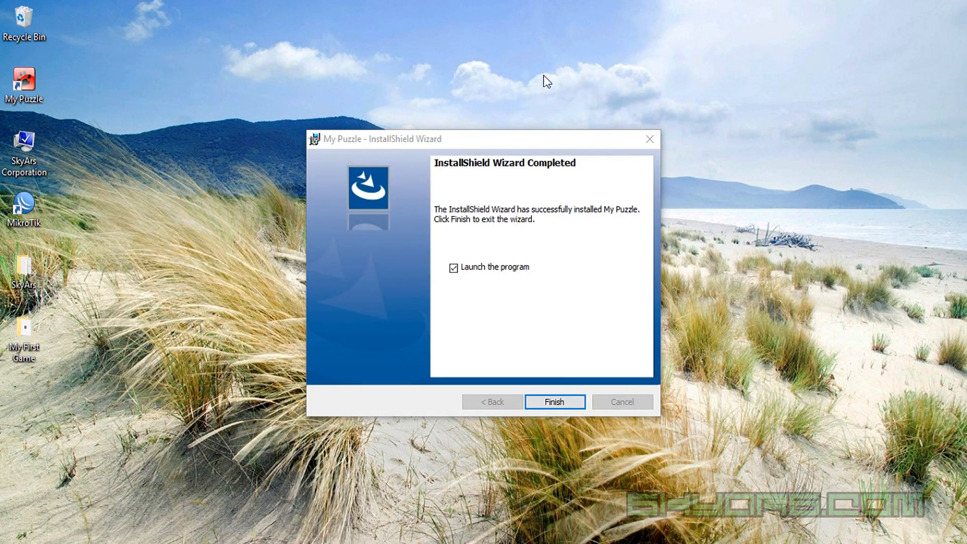
- Move the completed installation wizard higher on the desktop and examine its Launch the program option
left_click_drag(466, 144, 477, 74)
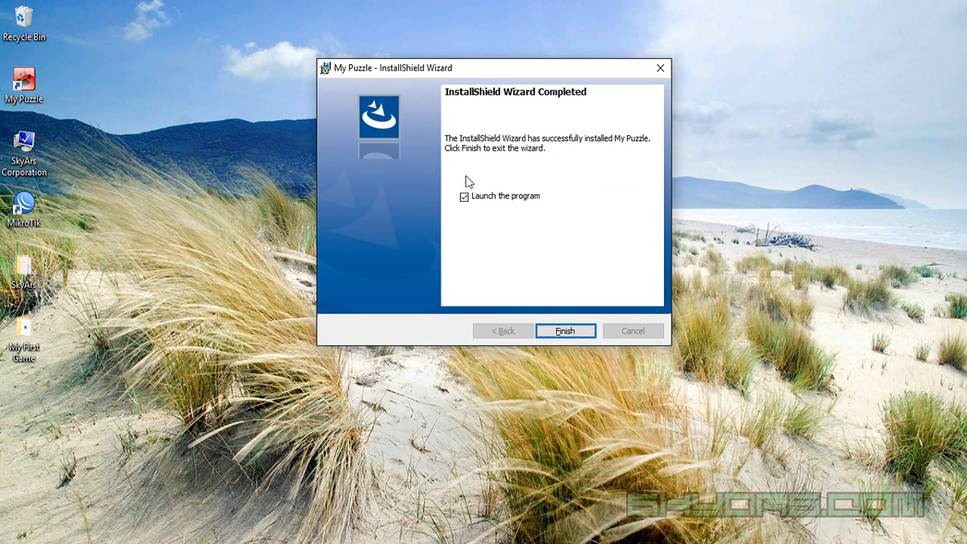
mouse_move(450, 164)
left_mouse_down()
mouse_move(578, 165)
mouse_move(444, 231)
mouse_move(448, 147)
left_mouse_up()
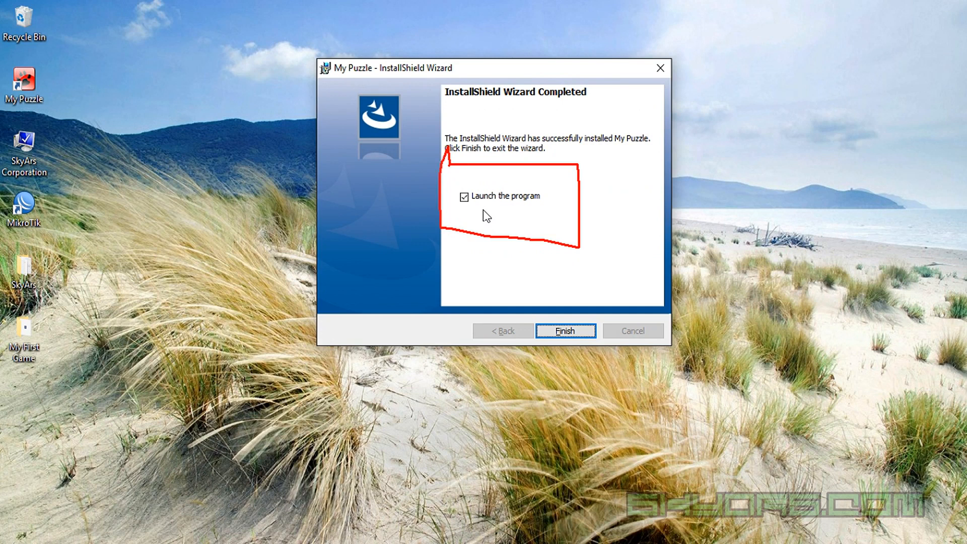
key("Escape")
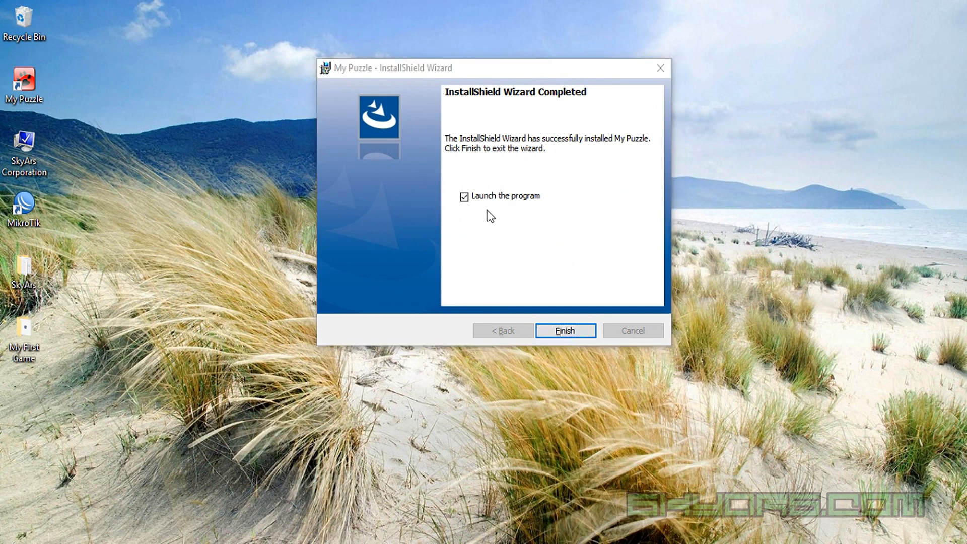
- Finish the My Puzzle installation wizard with the program set to launch
left_click(573, 331)
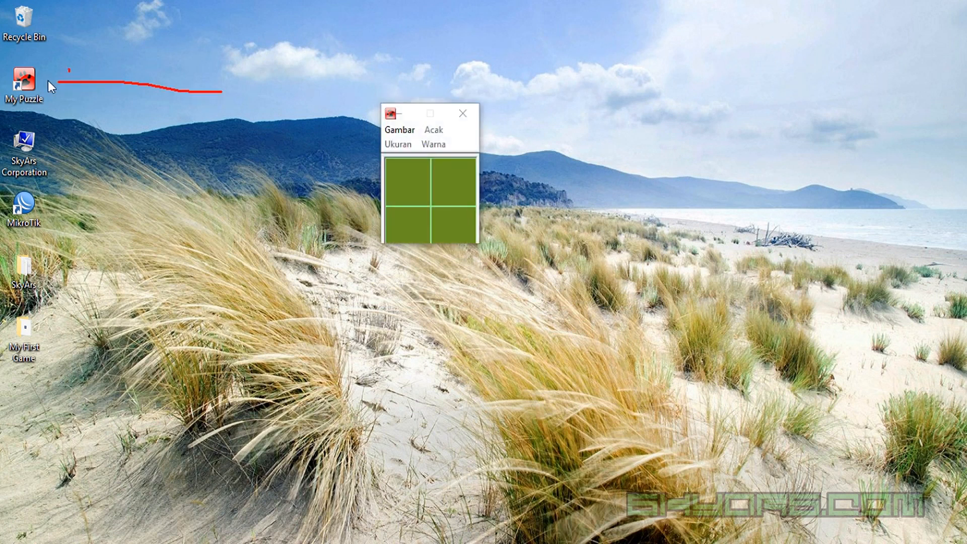
left_click_drag(68, 108, 72, 109)
mouse_move(7, 53)
left_mouse_down()
mouse_move(5, 100)
mouse_move(44, 95)
mouse_move(53, 64)
mouse_move(11, 59)
left_mouse_up()
key("Escape")
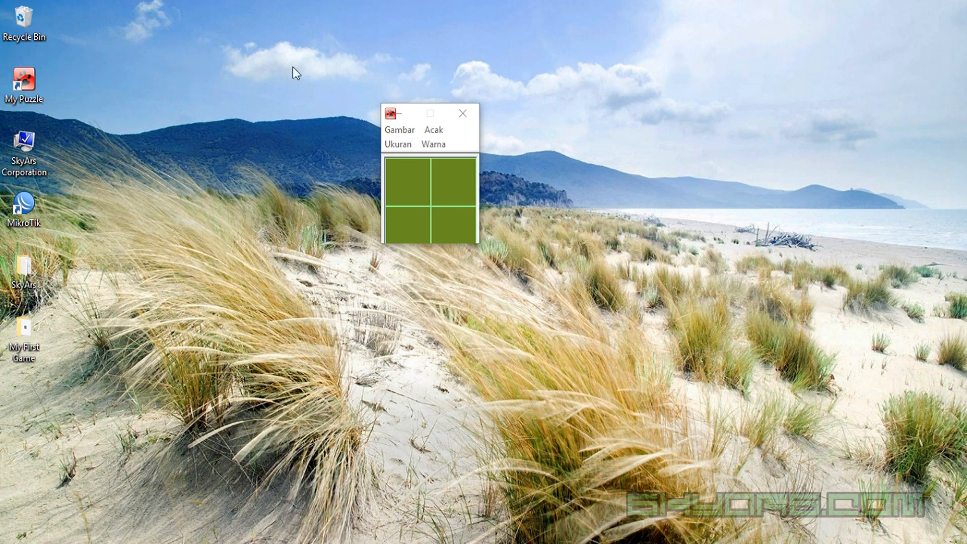
- Load a puzzle picture automatically from the game's database and shuffle its pieces
left_click(403, 130)
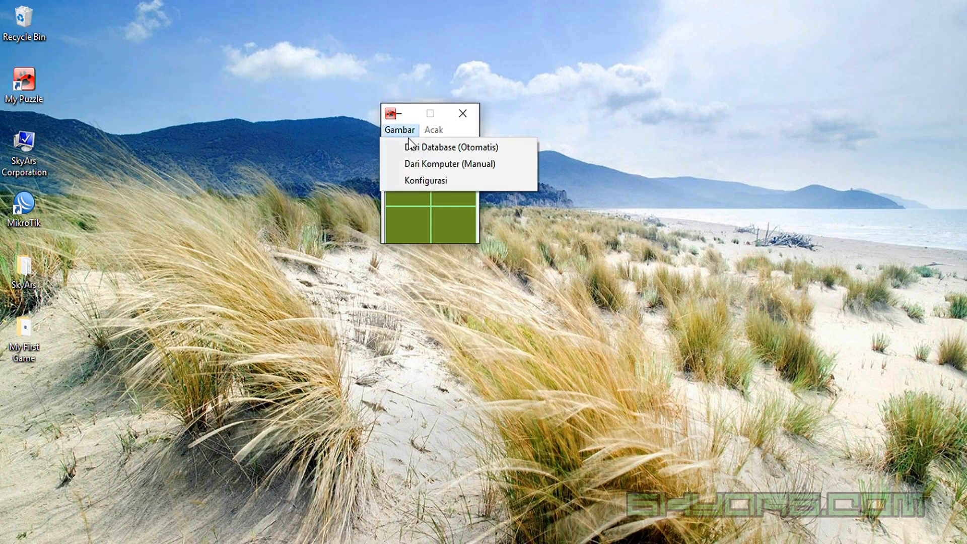
left_click(432, 148)
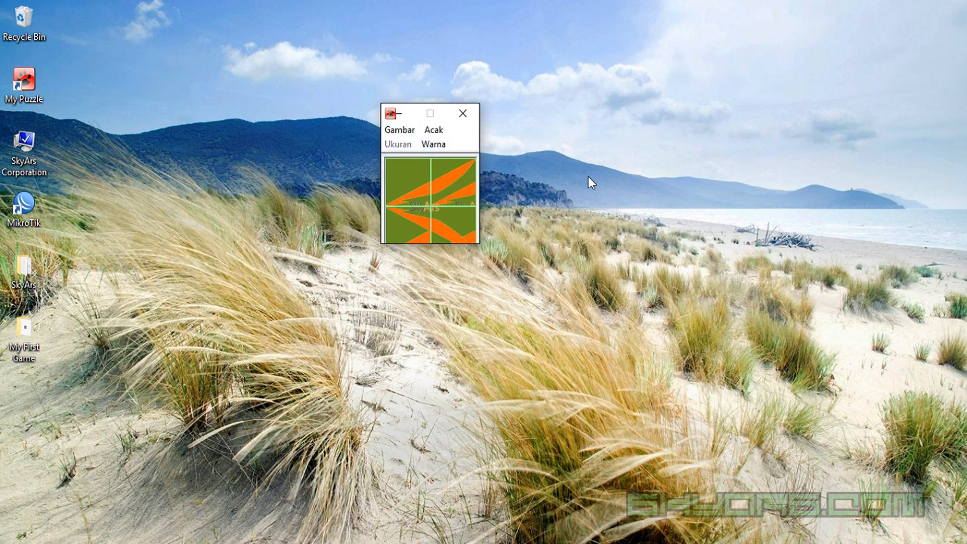
left_click(436, 131)
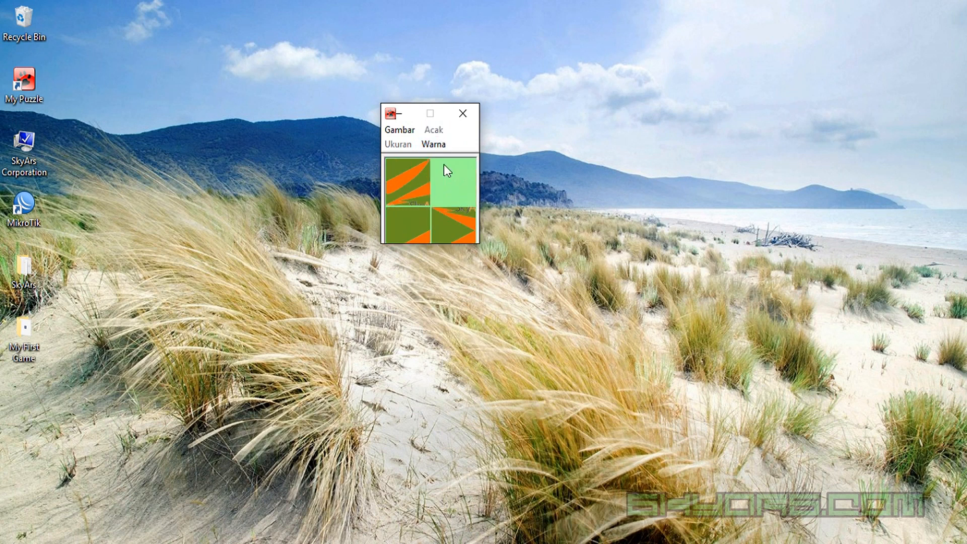
- Select picture level 1 in the game's configuration form, reset the level and close the form
left_click(399, 131)
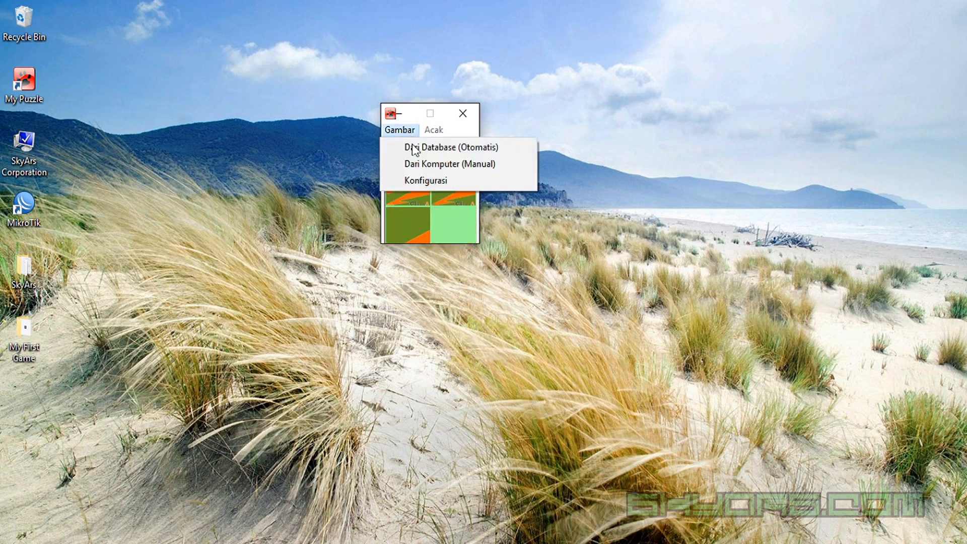
left_click(433, 180)
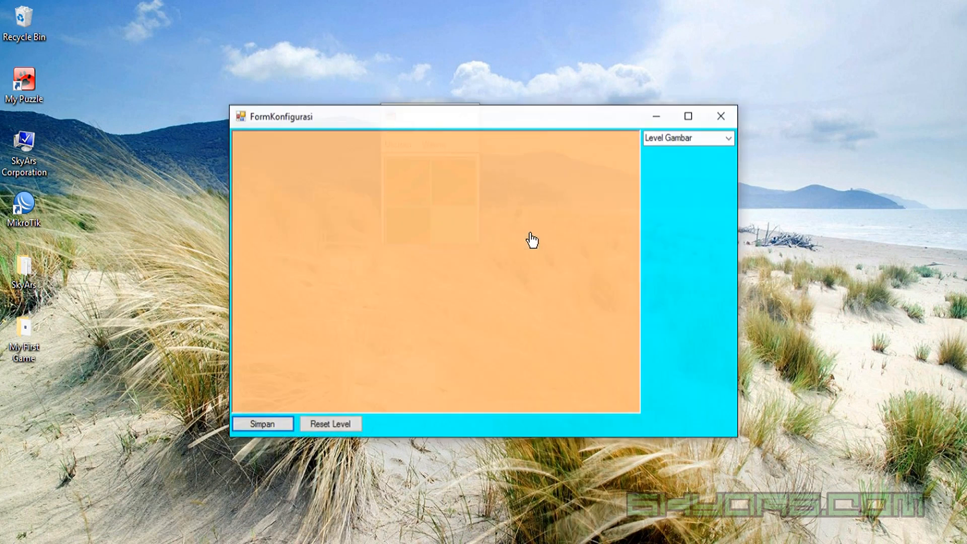
left_click(730, 138)
left_click(710, 153)
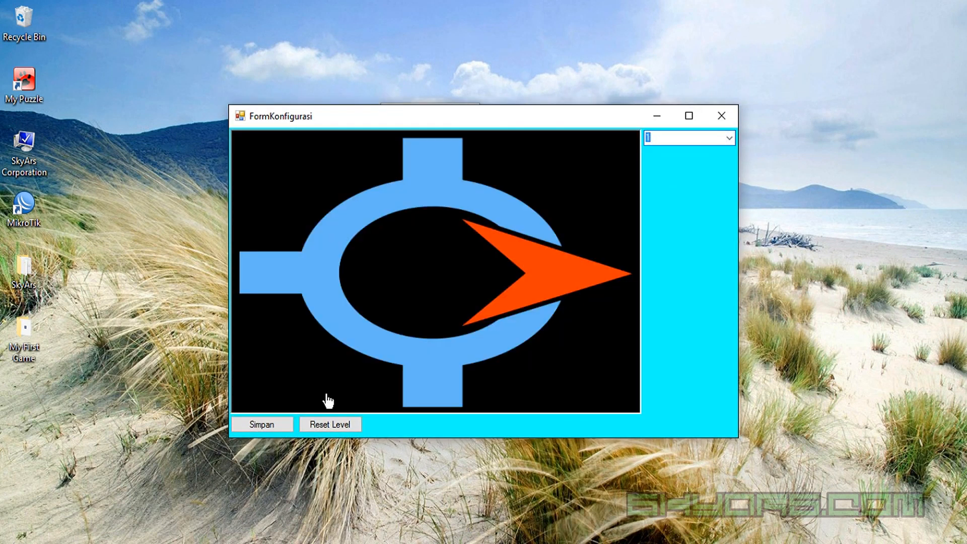
left_click(329, 424)
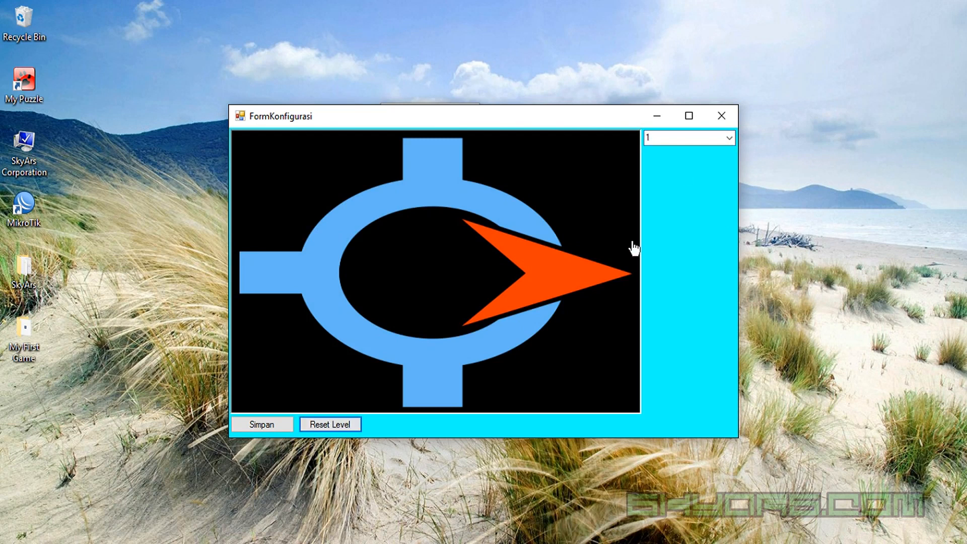
left_click(721, 115)
- Load the level 1 picture from the database and shuffle the puzzle
left_click(400, 129)
left_click(443, 147)
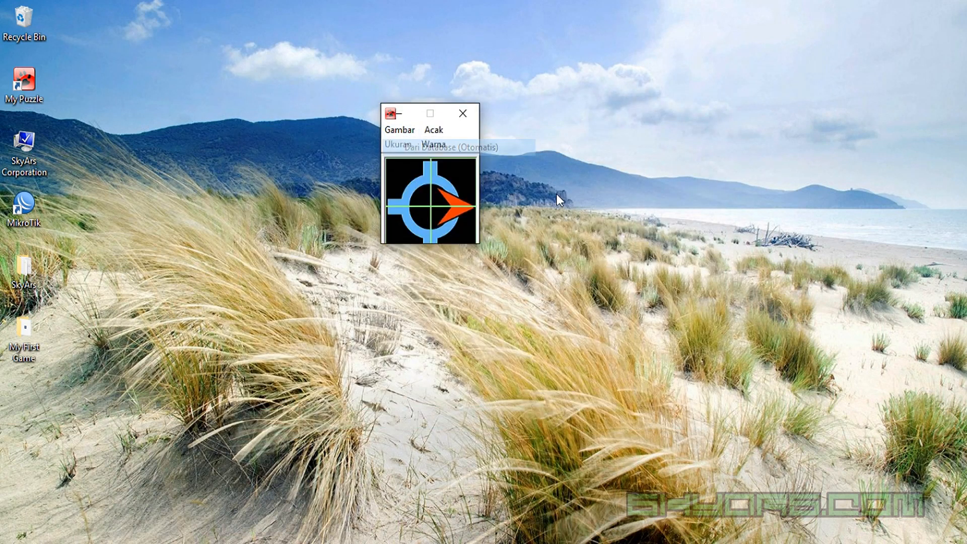
left_click(434, 132)
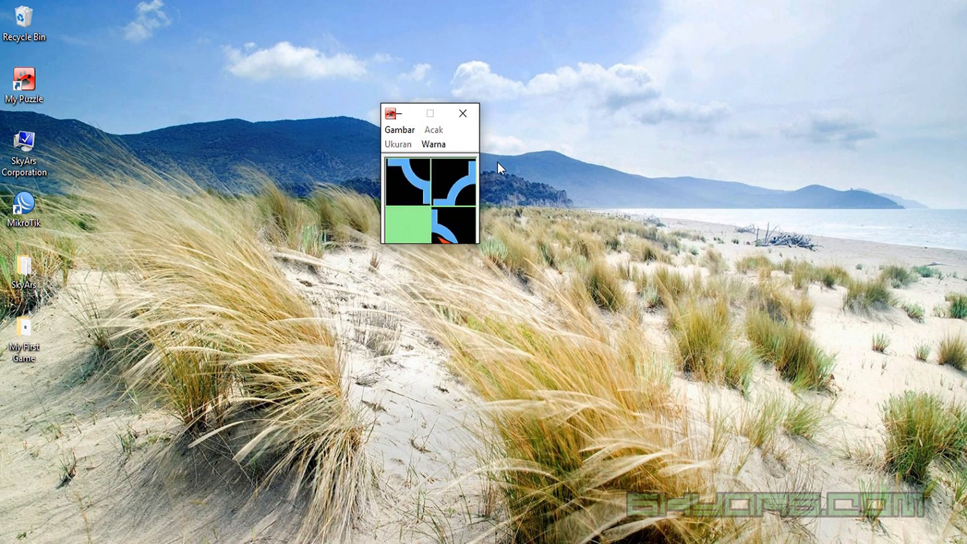
- Solve the shuffled arrow puzzle, continue to the next level and close the game
left_click(461, 220)
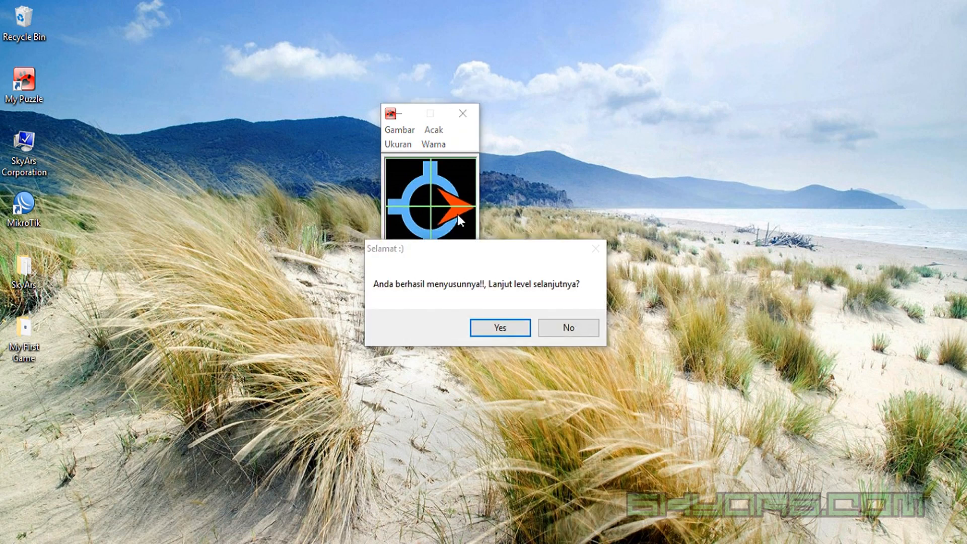
left_click(500, 329)
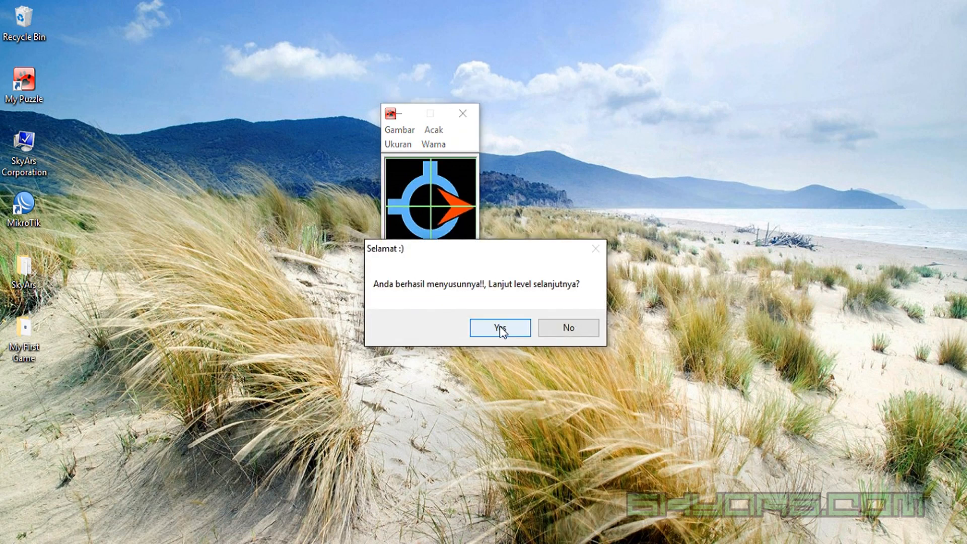
left_click(498, 328)
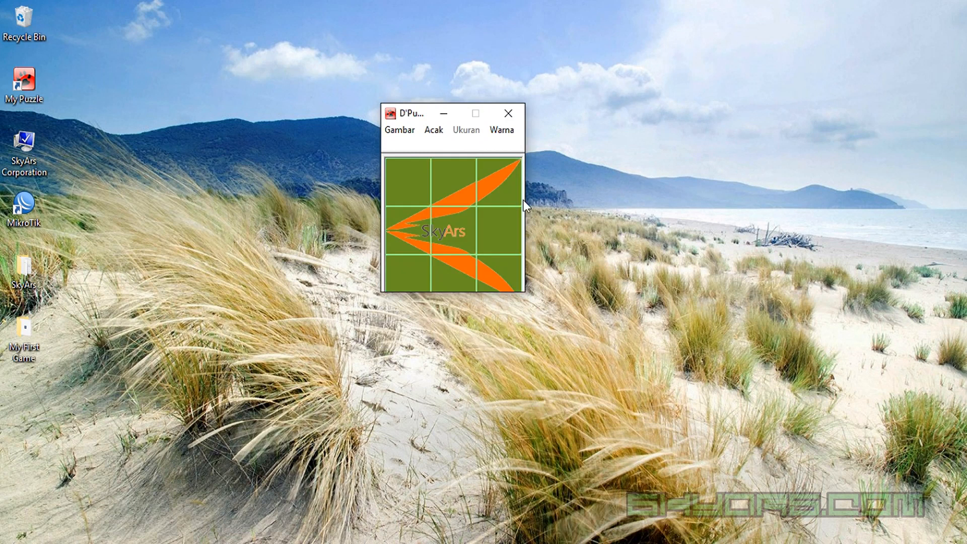
left_click(511, 119)
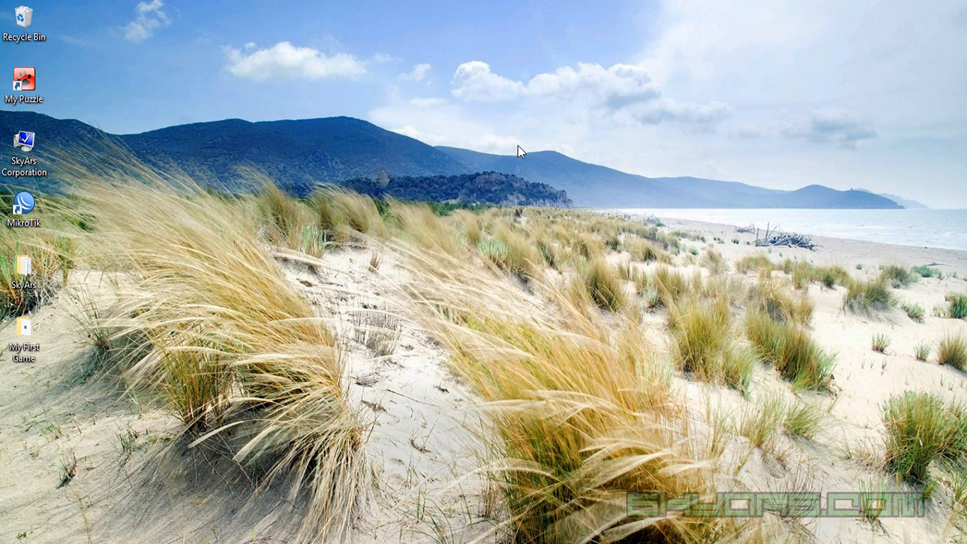